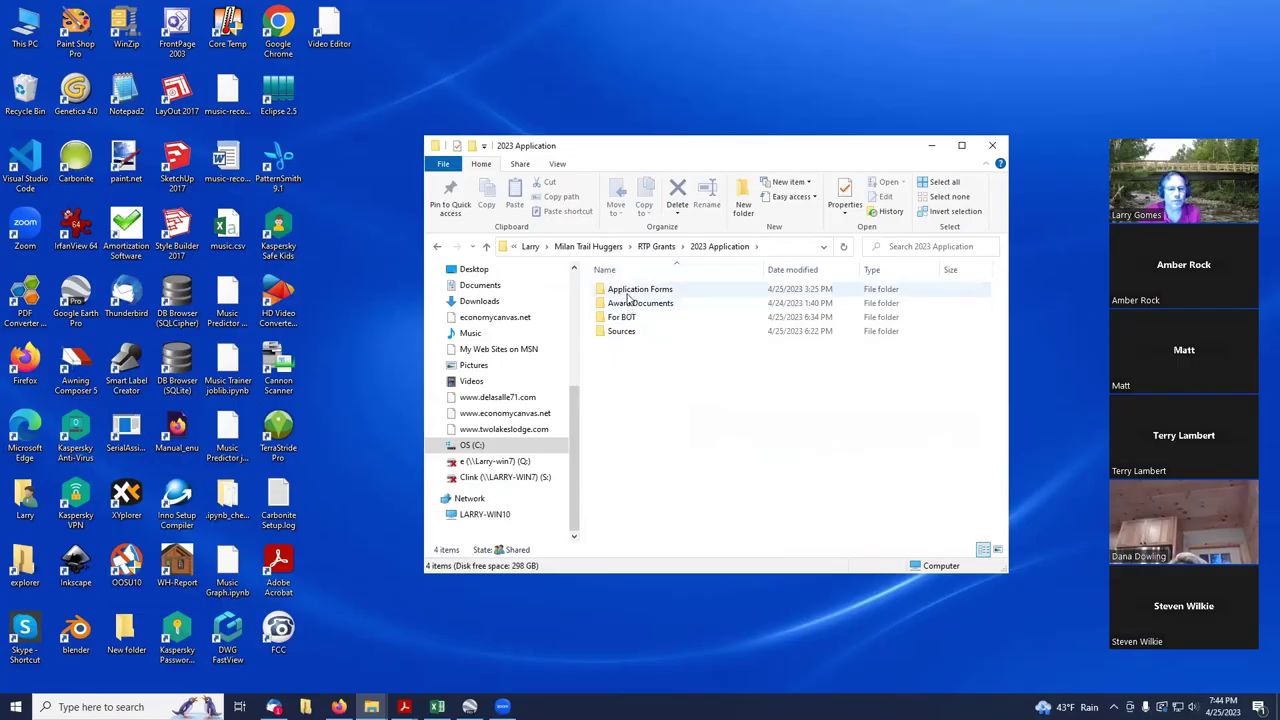
# Step: Go from Application Forms up to 2023 Application, into For BOT, and select 00-RTP Grant Index.pdf
pyautogui.click(628, 292)
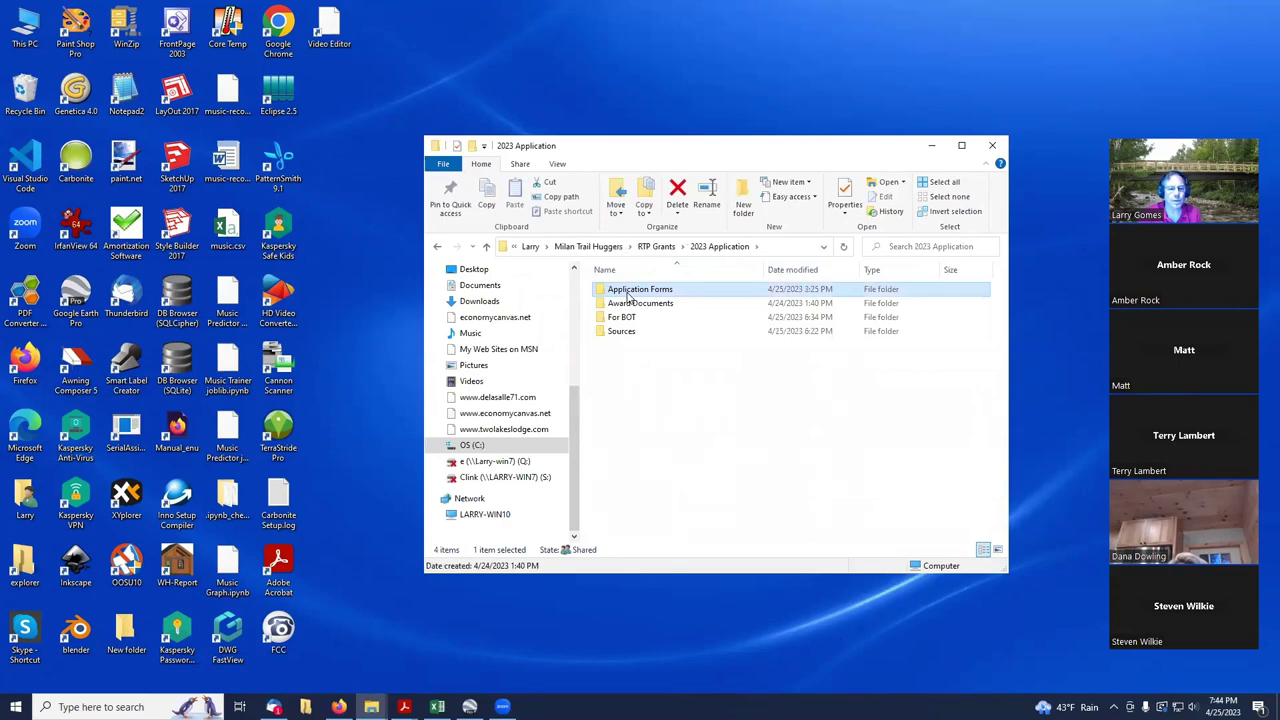
pyautogui.doubleClick(628, 294)
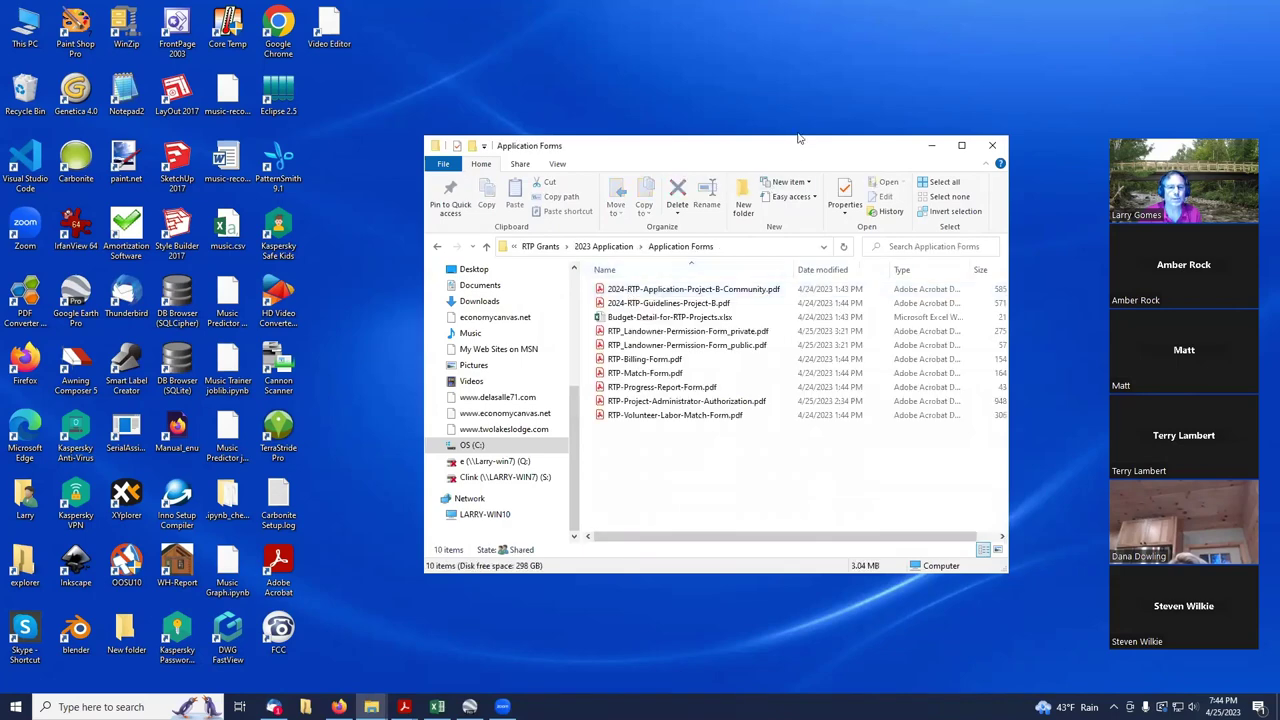
pyautogui.moveTo(798, 138); pyautogui.dragTo(747, 139)
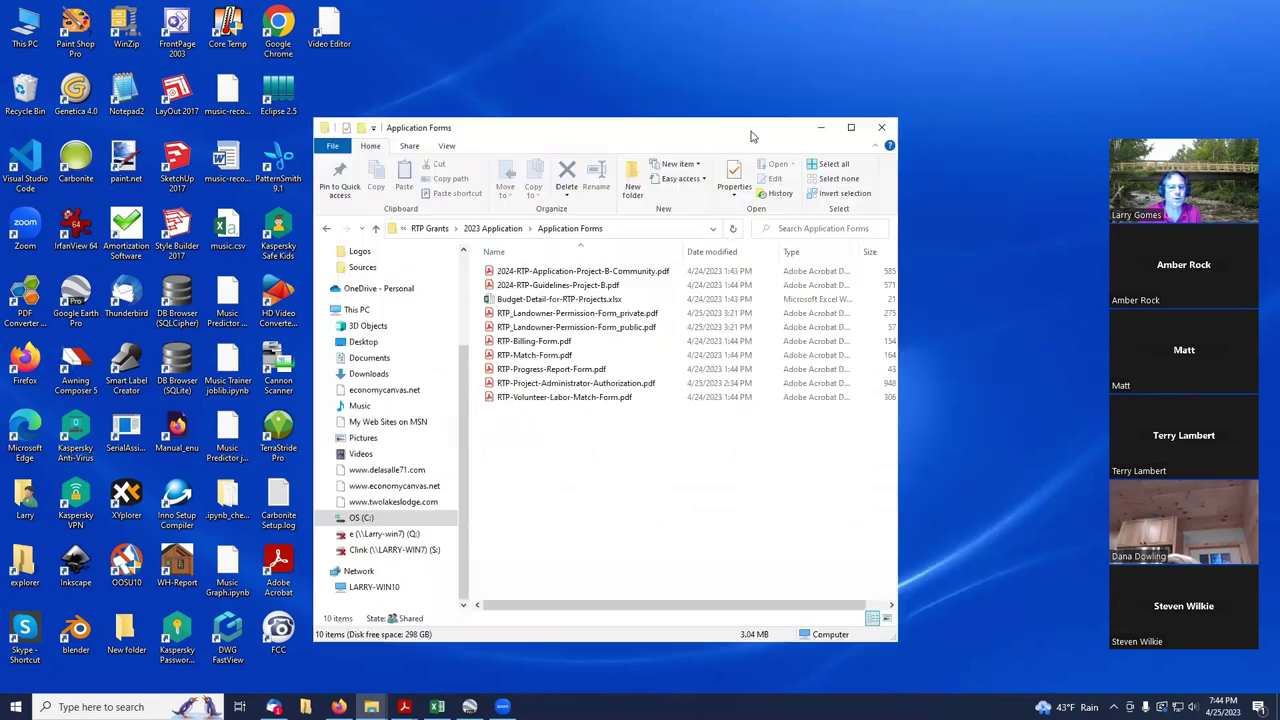
pyautogui.click(505, 230)
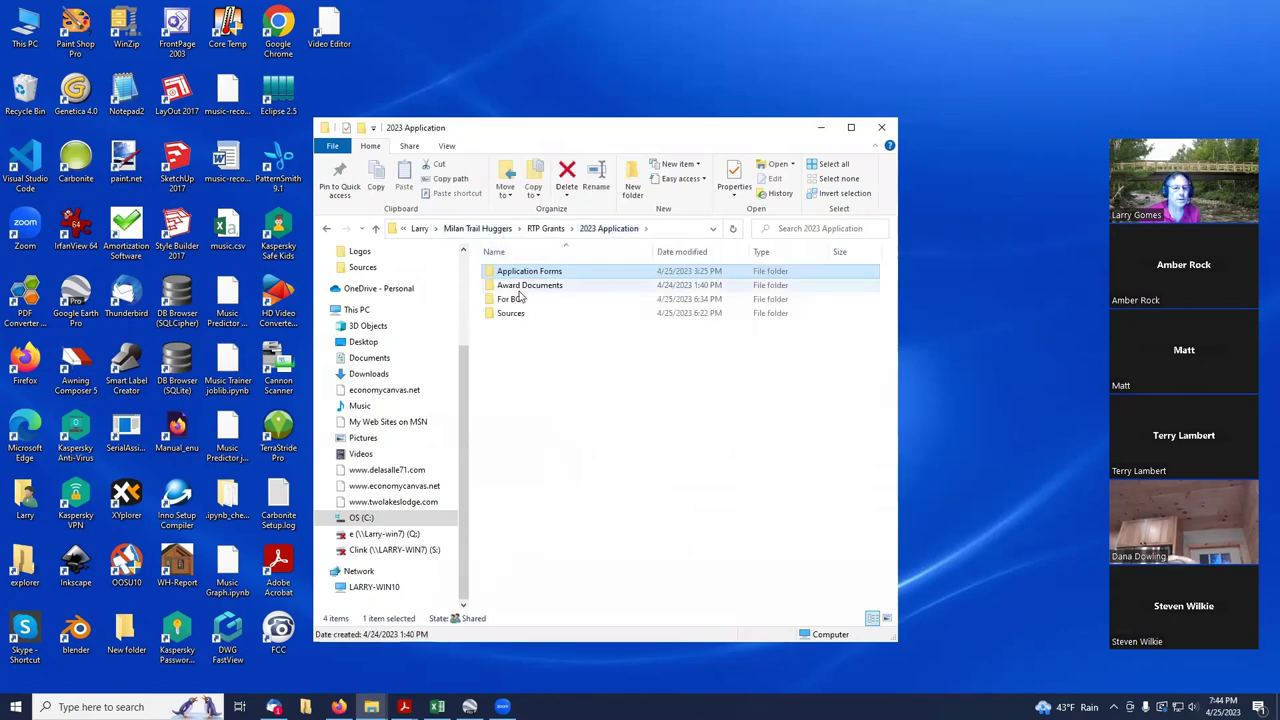
pyautogui.click(518, 301)
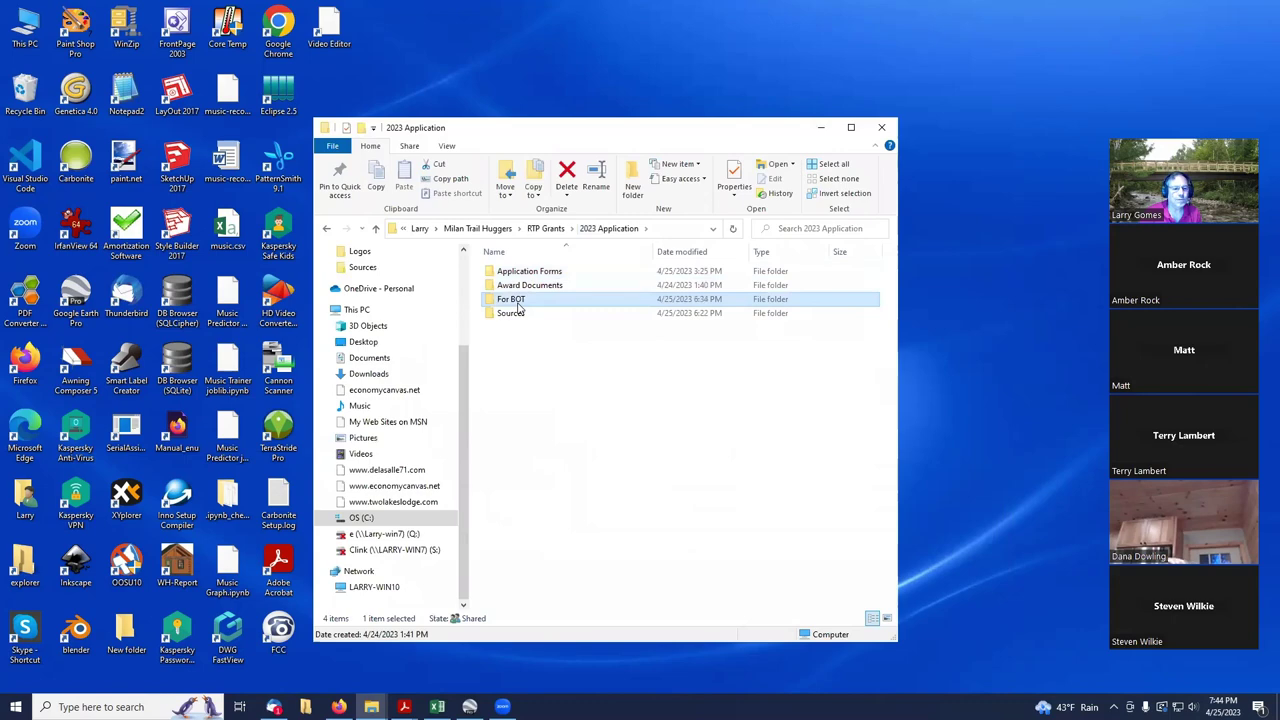
pyautogui.doubleClick(518, 302)
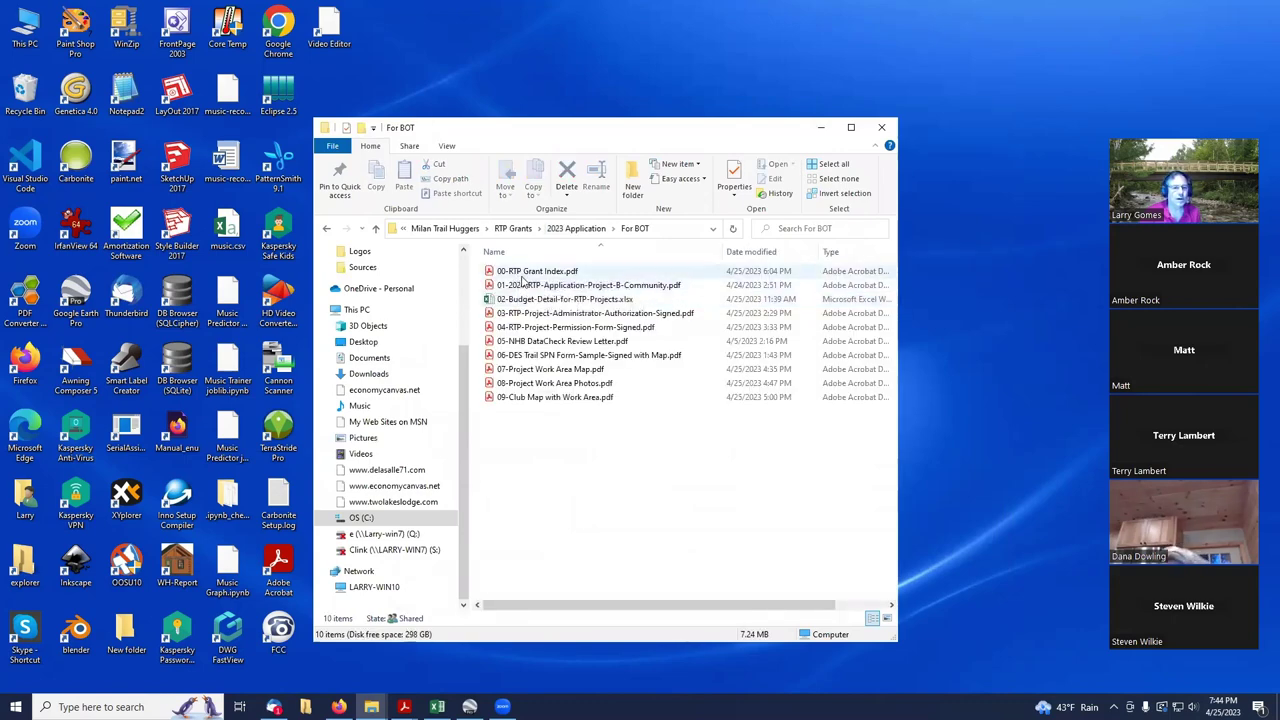
pyautogui.click(525, 287)
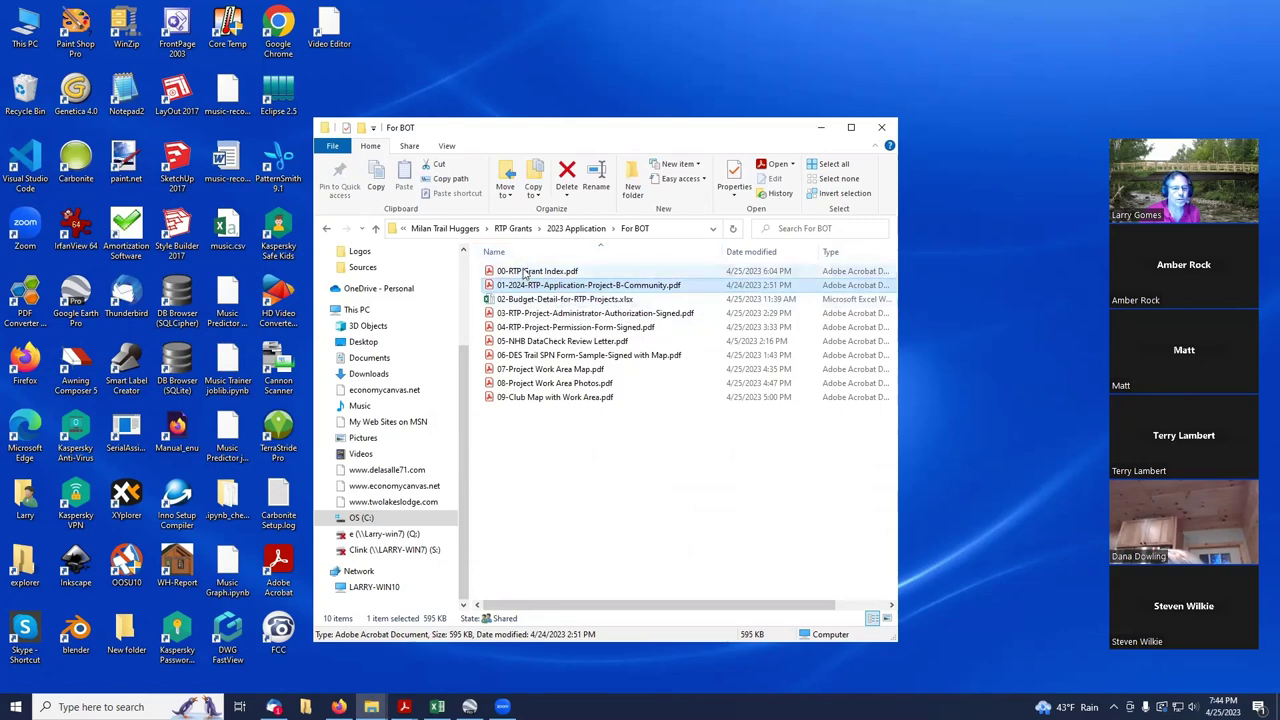
pyautogui.click(524, 274)
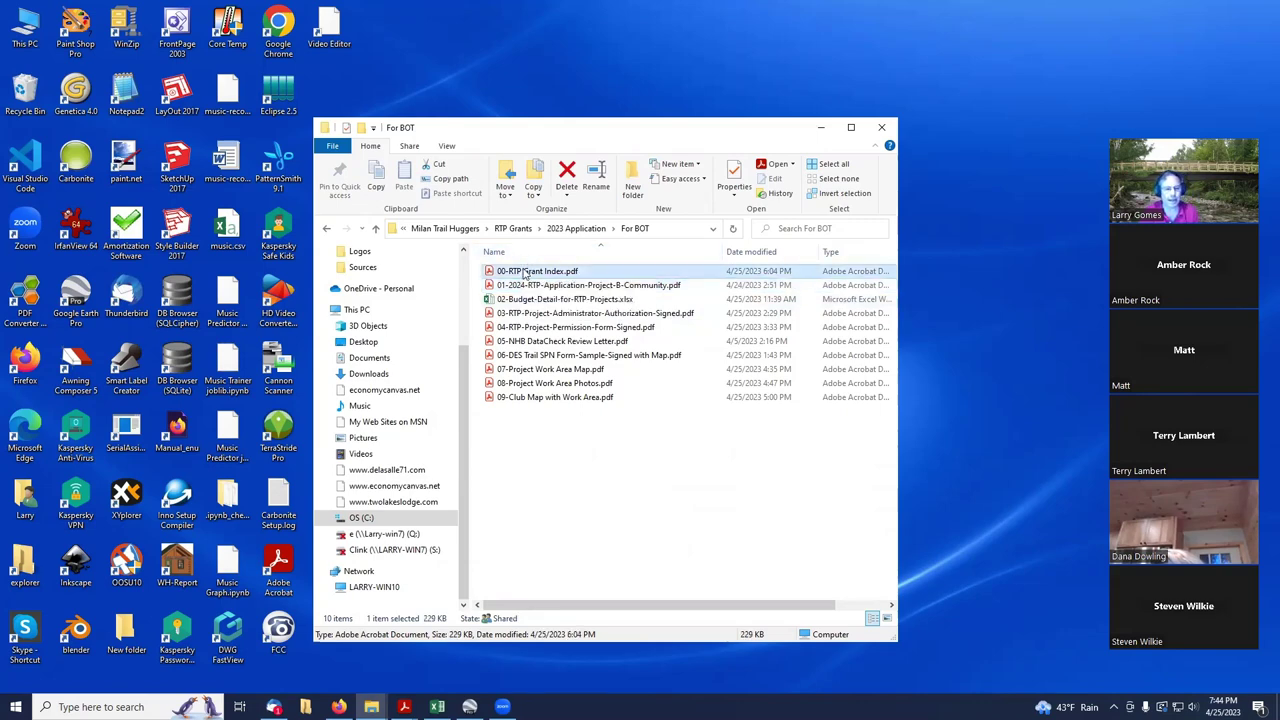
# Step: Open 00-RTP Grant Index.pdf in Acrobat Reader and scroll through its 14-item index table
pyautogui.doubleClick(522, 272)
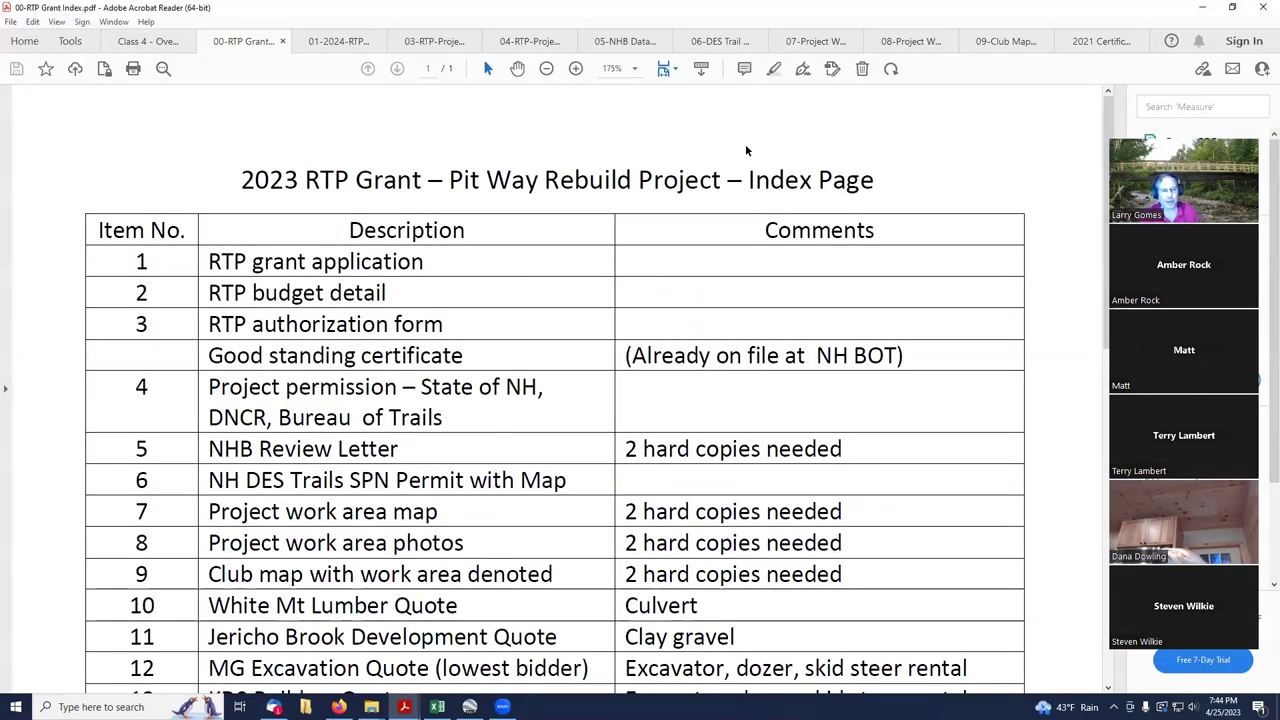
pyautogui.scroll(-2, 648, 300)
pyautogui.scroll(-1, 647, 303)
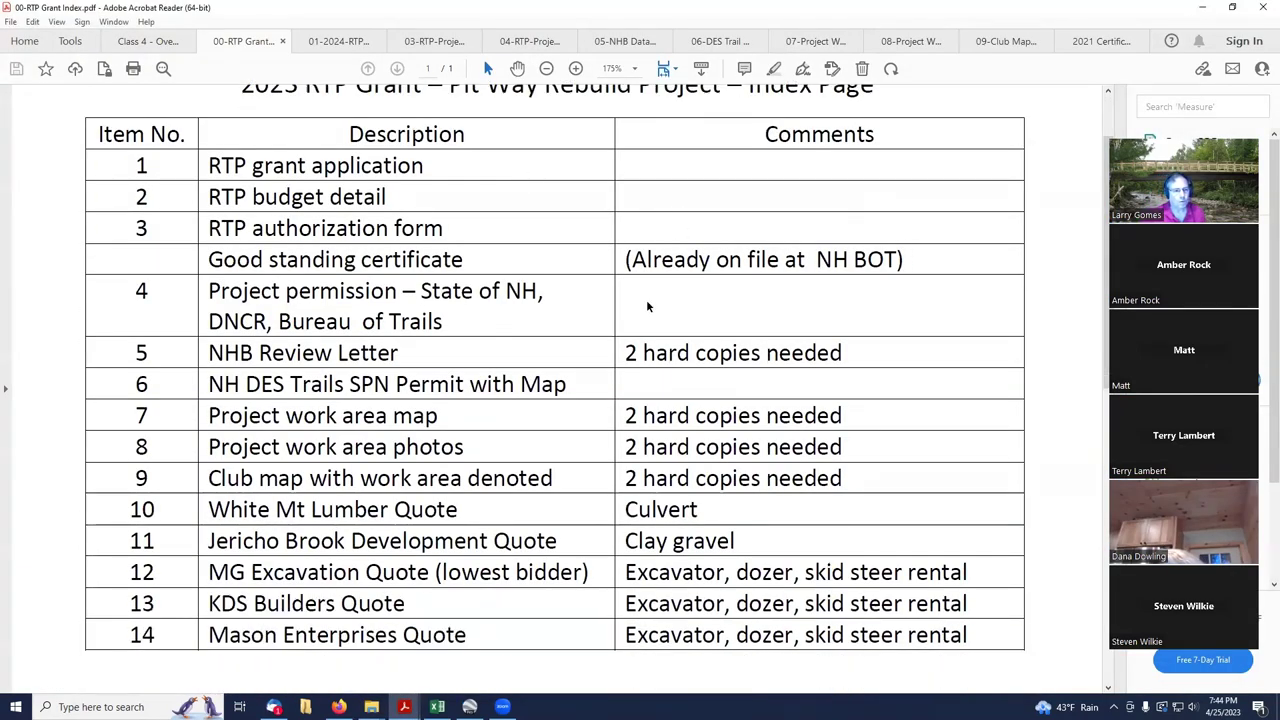
pyautogui.scroll(2, 646, 303)
pyautogui.scroll(-1, 646, 301)
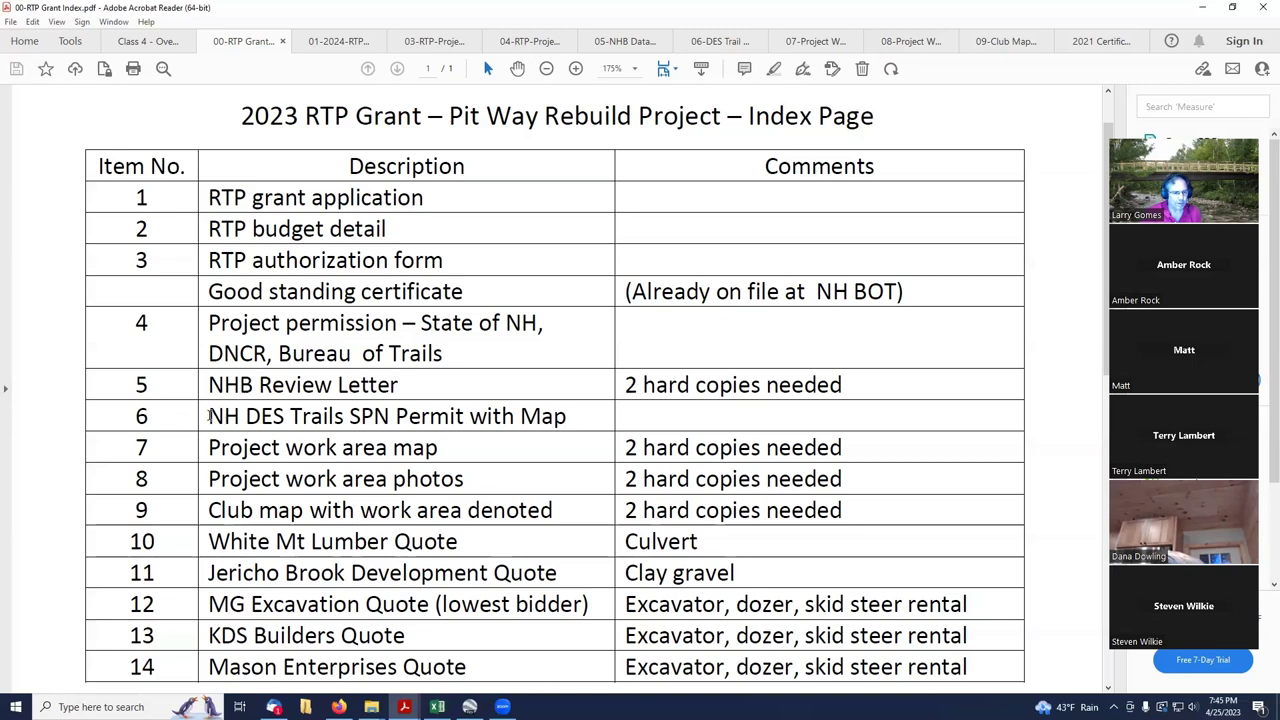
pyautogui.moveTo(209, 416); pyautogui.dragTo(370, 420)
pyautogui.click(167, 452)
pyautogui.moveTo(207, 448); pyautogui.dragTo(455, 455)
pyautogui.click(342, 480)
pyautogui.moveTo(206, 478); pyautogui.dragTo(464, 480)
pyautogui.scroll(-2, 455, 478)
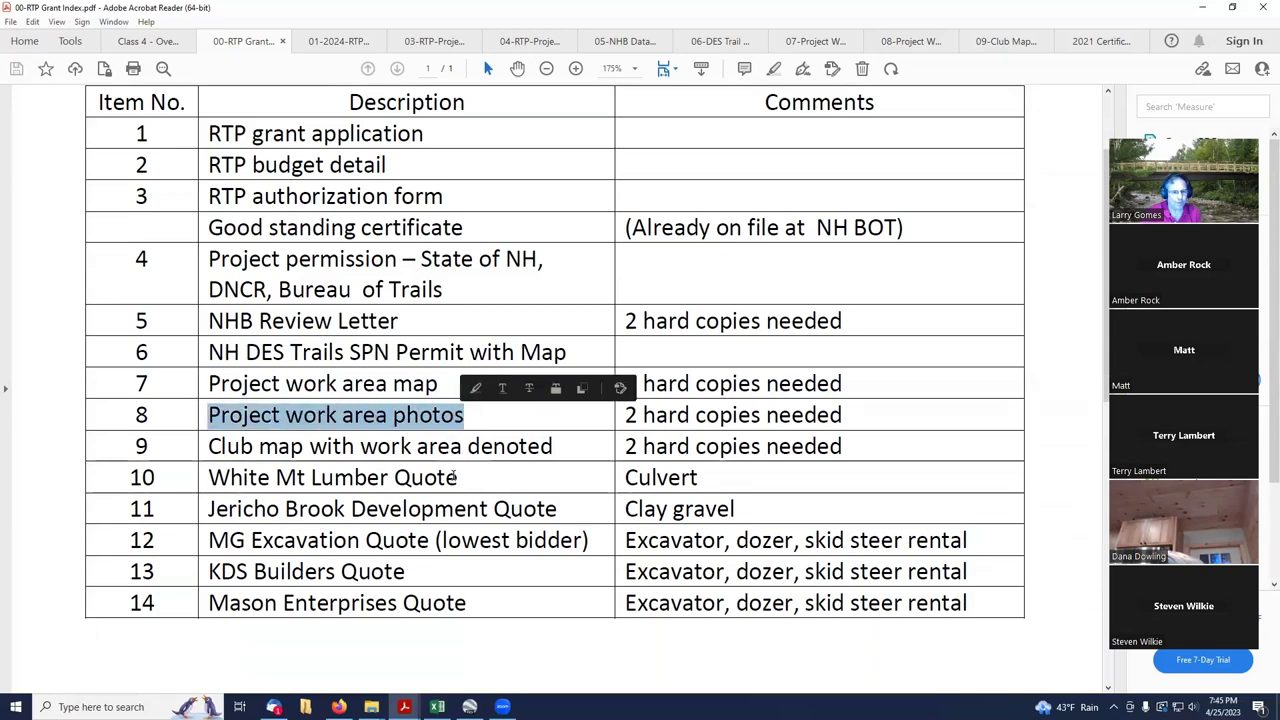
pyautogui.moveTo(208, 382); pyautogui.dragTo(503, 382)
pyautogui.click(310, 413)
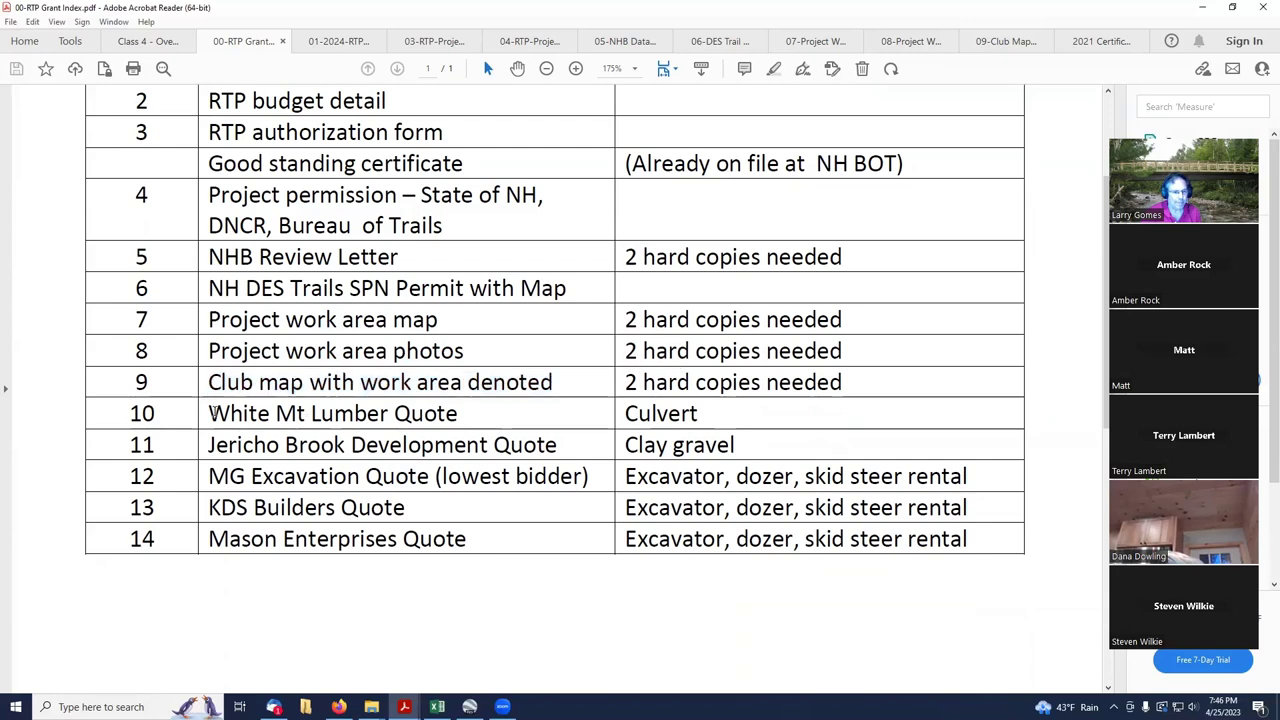
pyautogui.moveTo(202, 410); pyautogui.dragTo(468, 413)
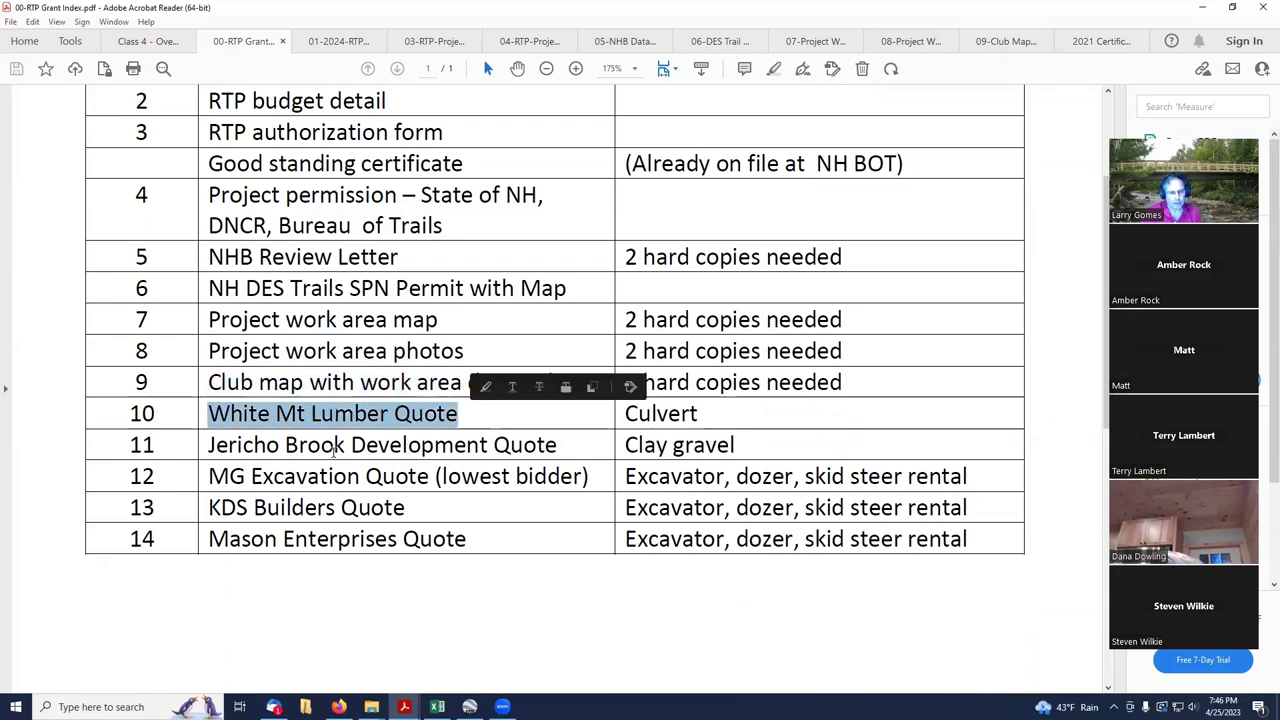
pyautogui.click(257, 447)
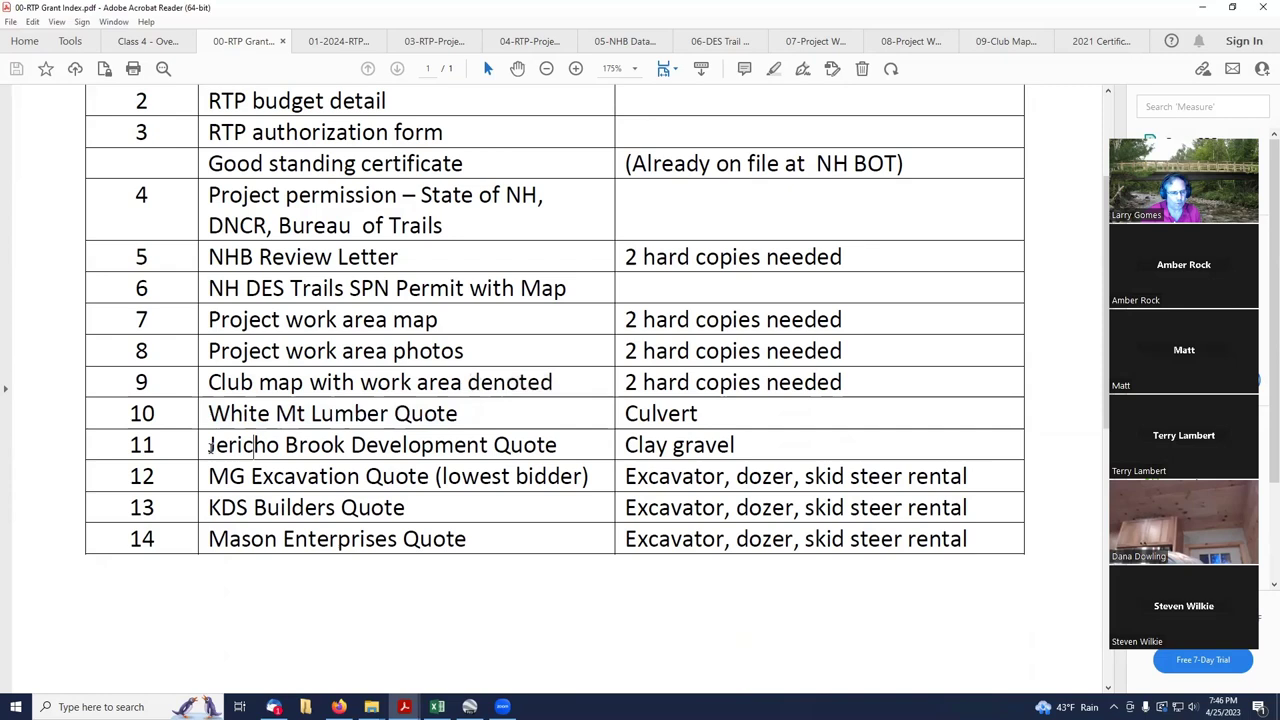
pyautogui.moveTo(208, 445); pyautogui.dragTo(408, 450)
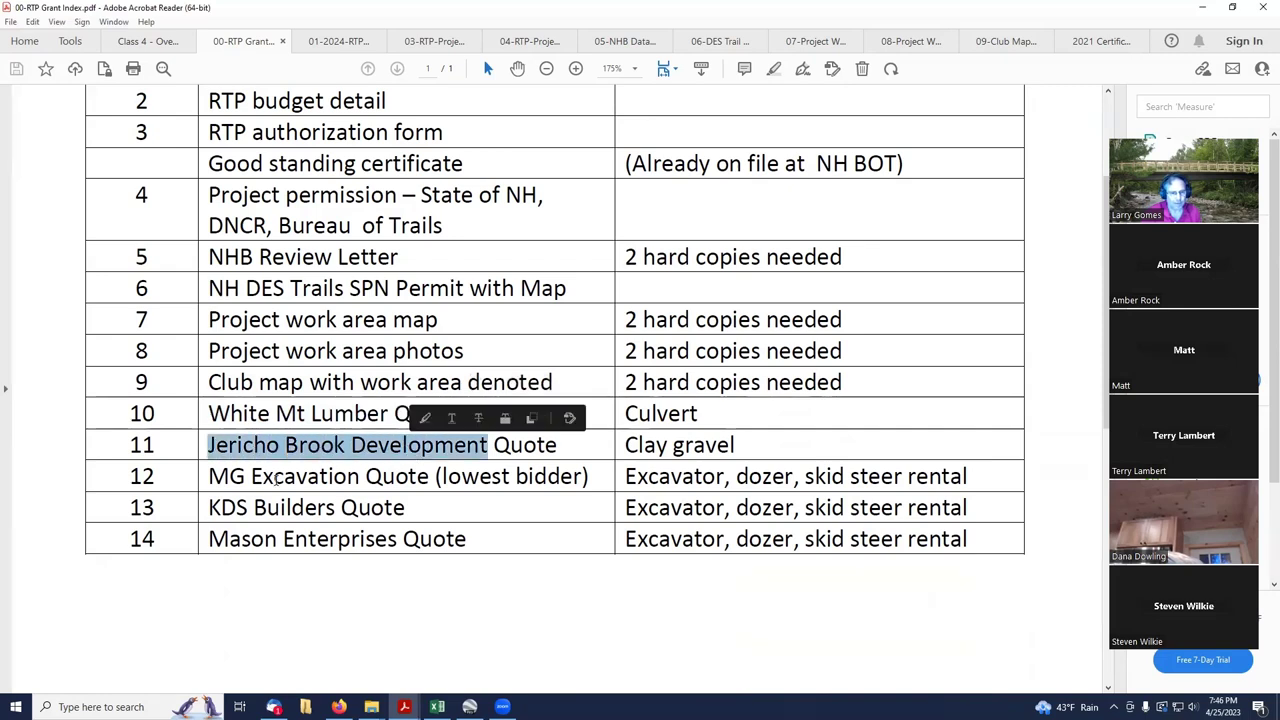
pyautogui.click(222, 478)
pyautogui.moveTo(208, 477); pyautogui.dragTo(430, 478)
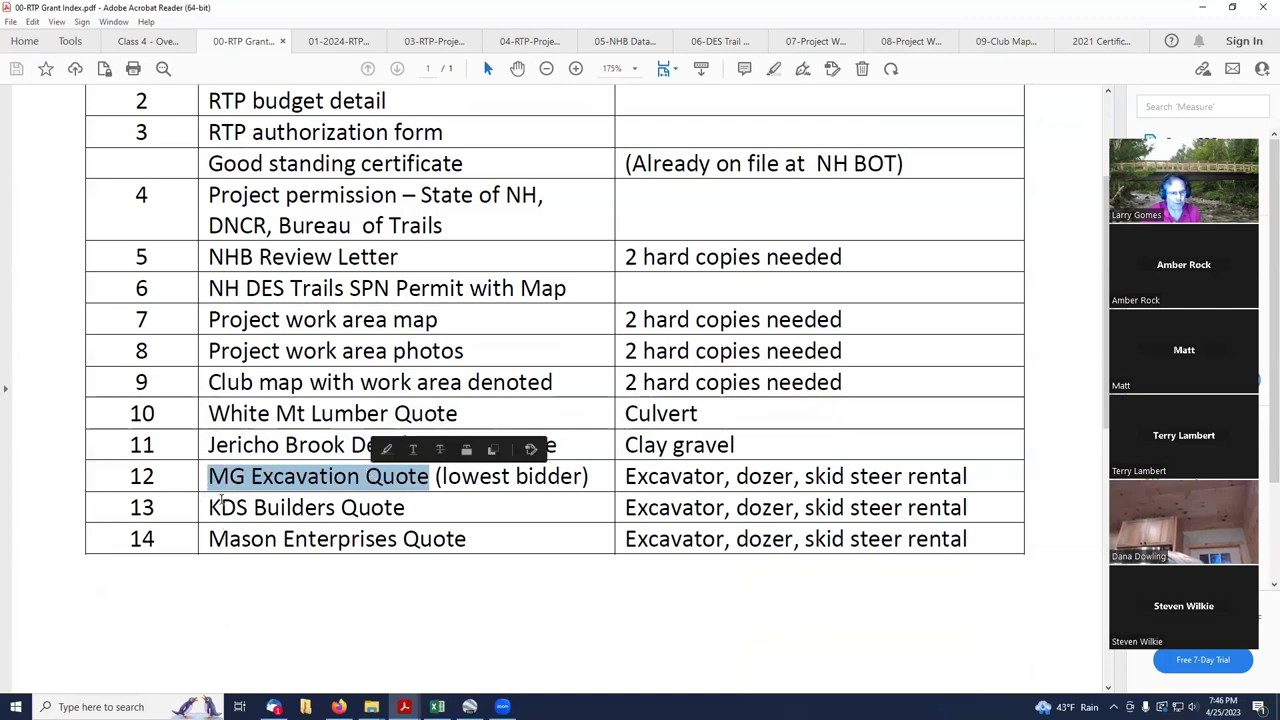
pyautogui.moveTo(212, 508); pyautogui.dragTo(386, 507)
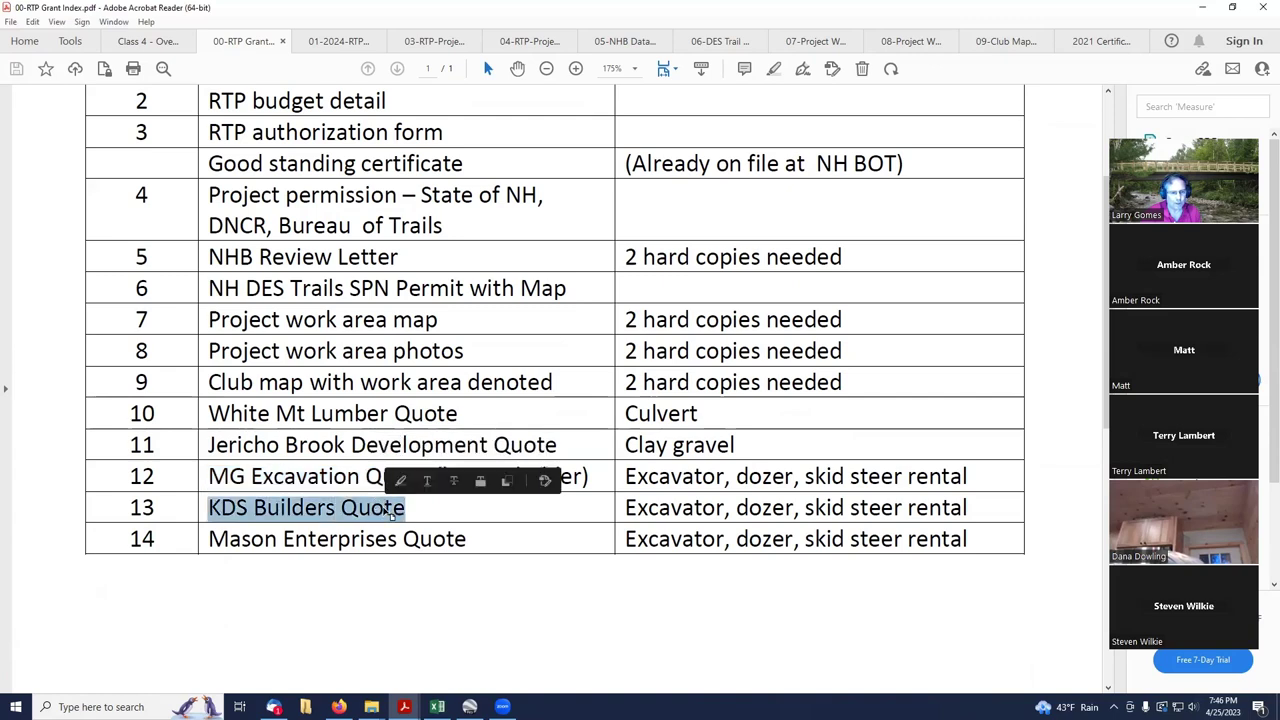
pyautogui.moveTo(210, 540); pyautogui.dragTo(336, 548)
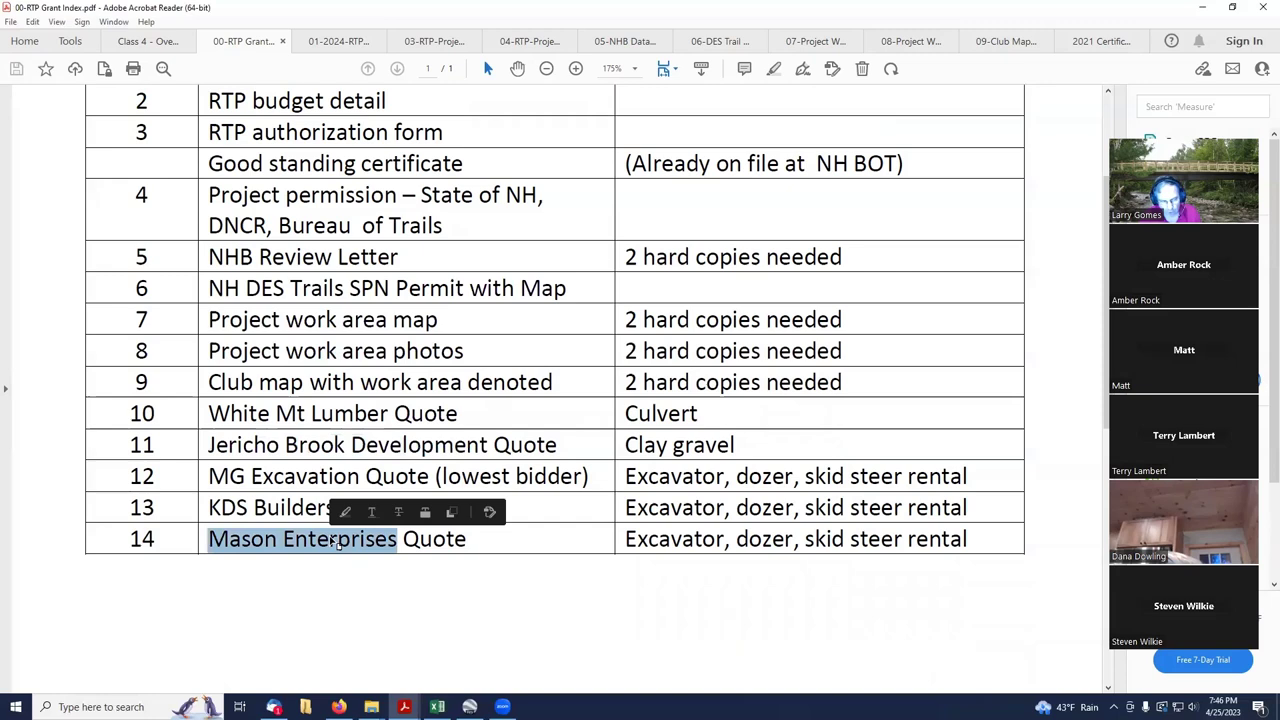
pyautogui.click(228, 485)
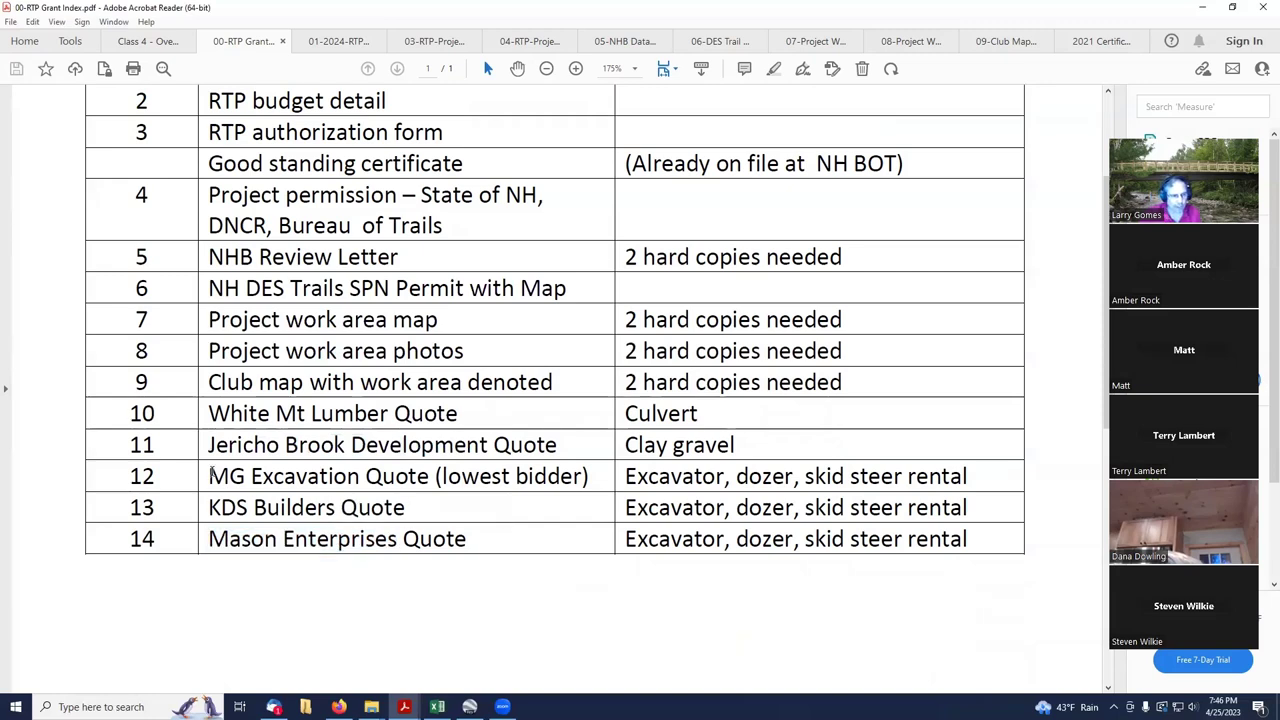
pyautogui.moveTo(213, 474); pyautogui.dragTo(590, 478)
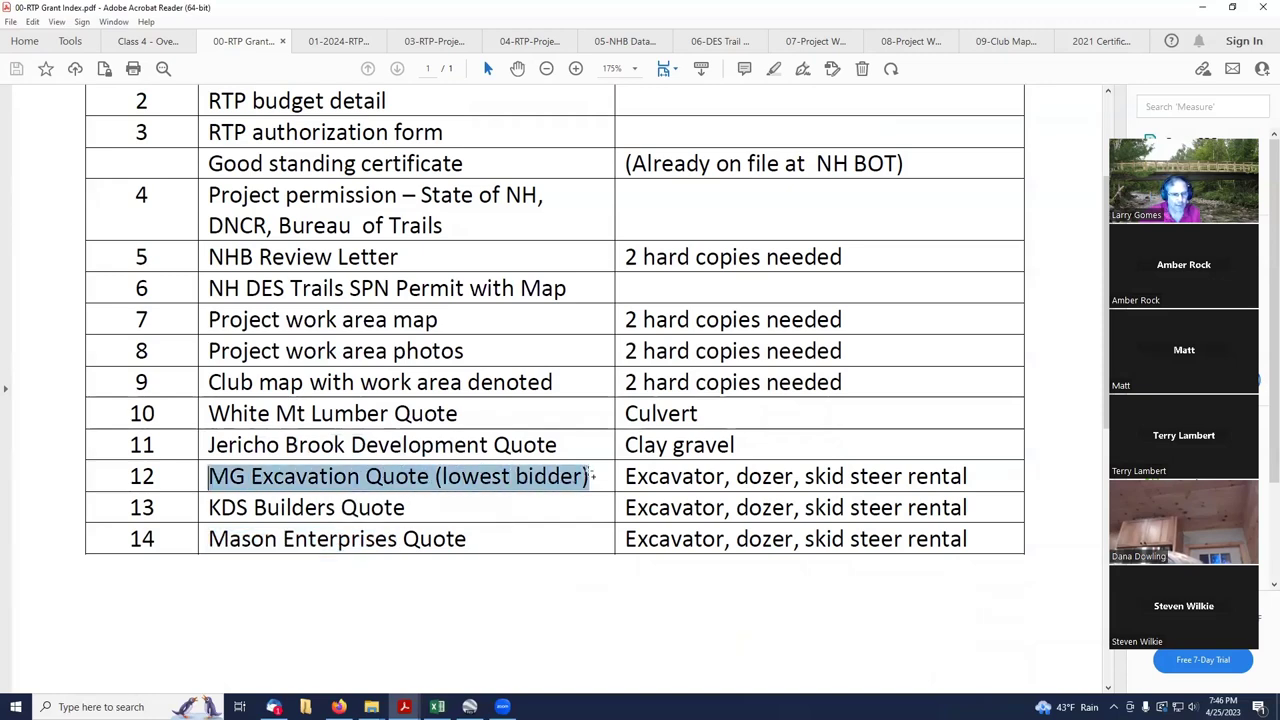
pyautogui.click(362, 480)
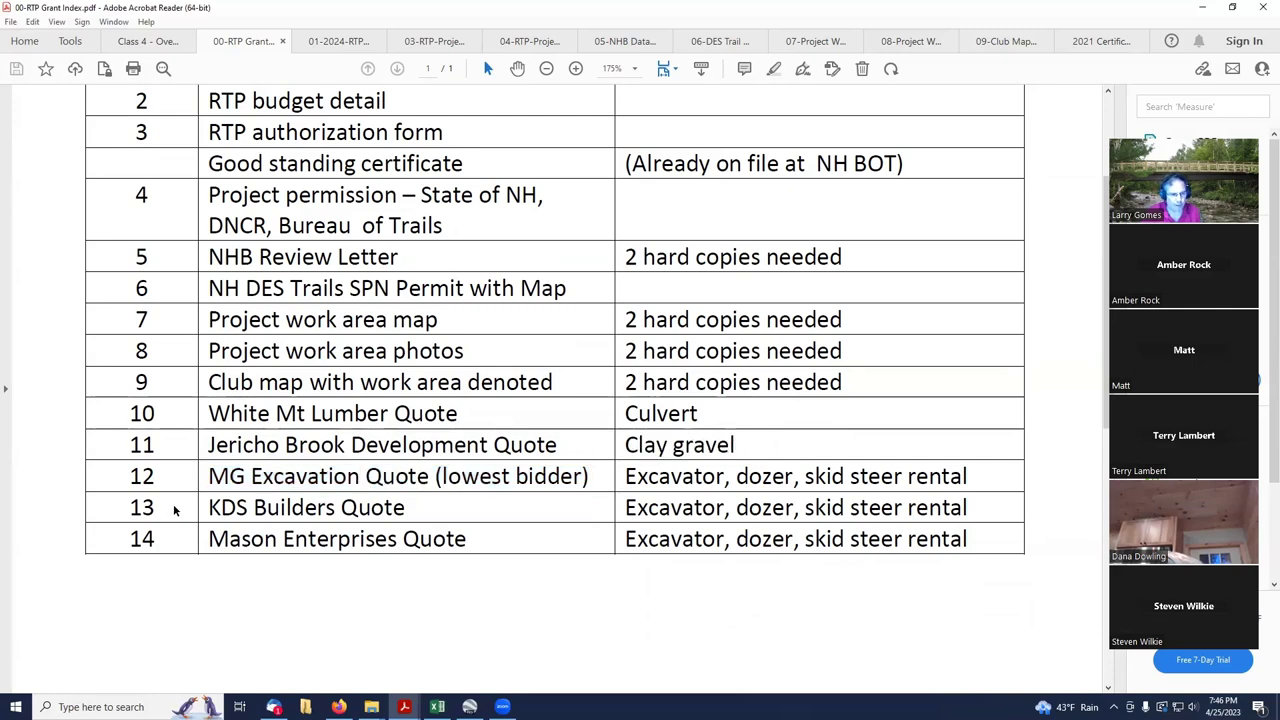
pyautogui.moveTo(207, 507); pyautogui.dragTo(405, 510)
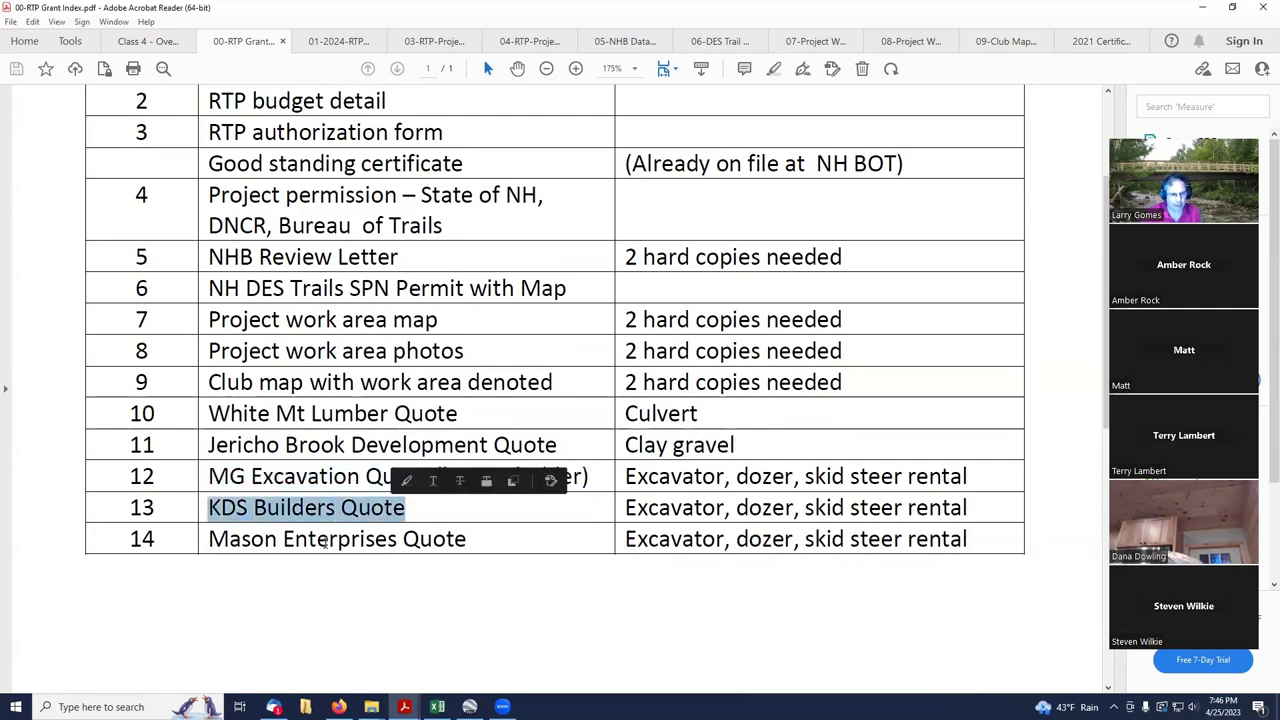
pyautogui.moveTo(208, 539); pyautogui.dragTo(468, 541)
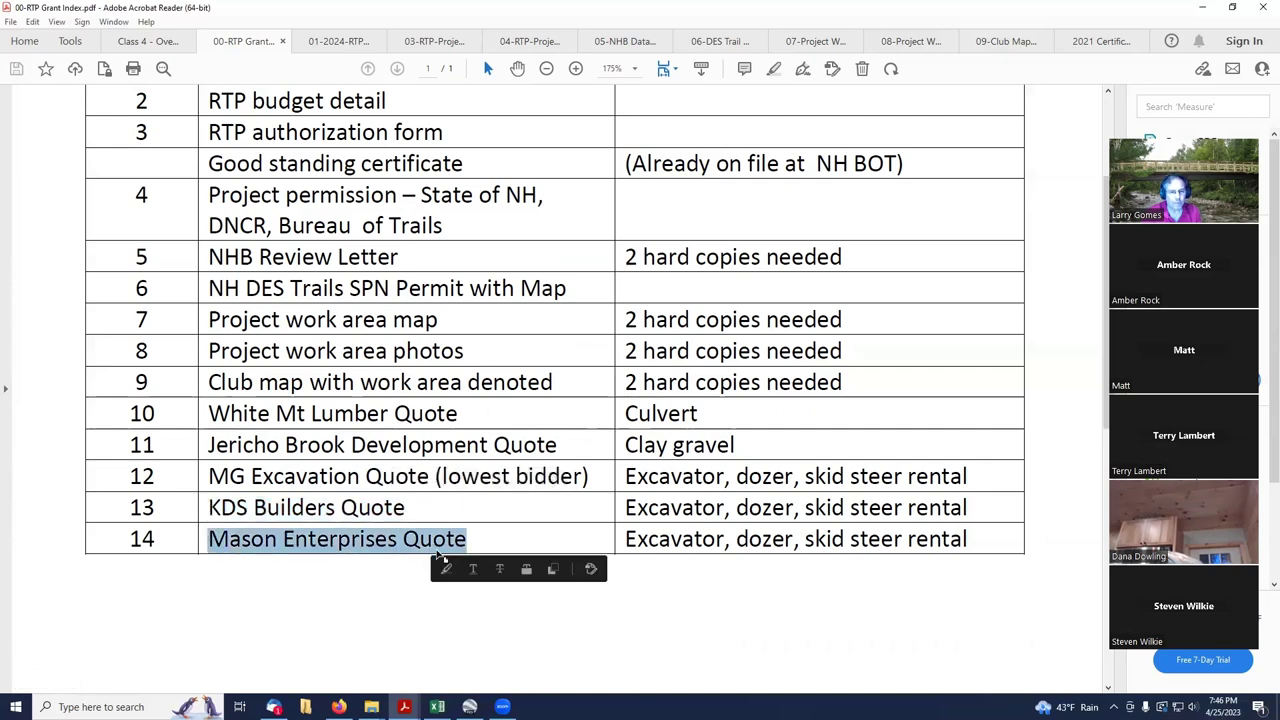
pyautogui.scroll(1, 468, 541)
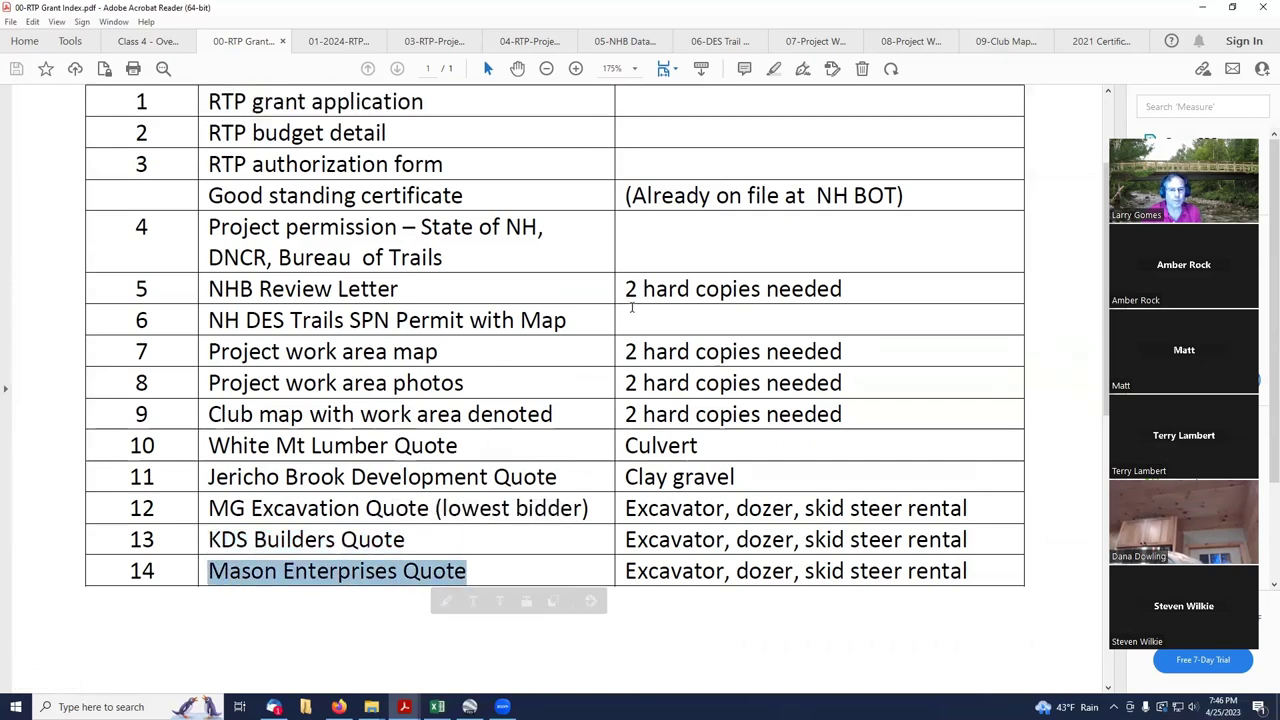
pyautogui.scroll(1, 633, 297)
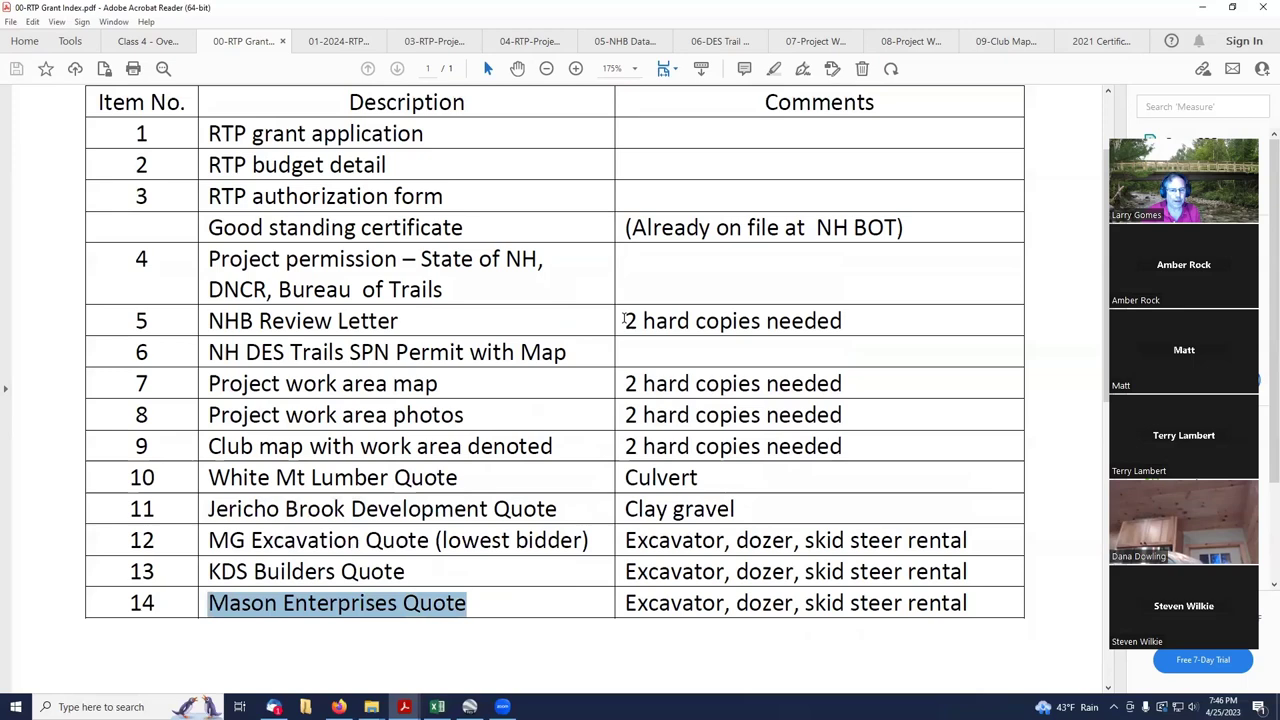
pyautogui.moveTo(624, 320); pyautogui.dragTo(847, 321)
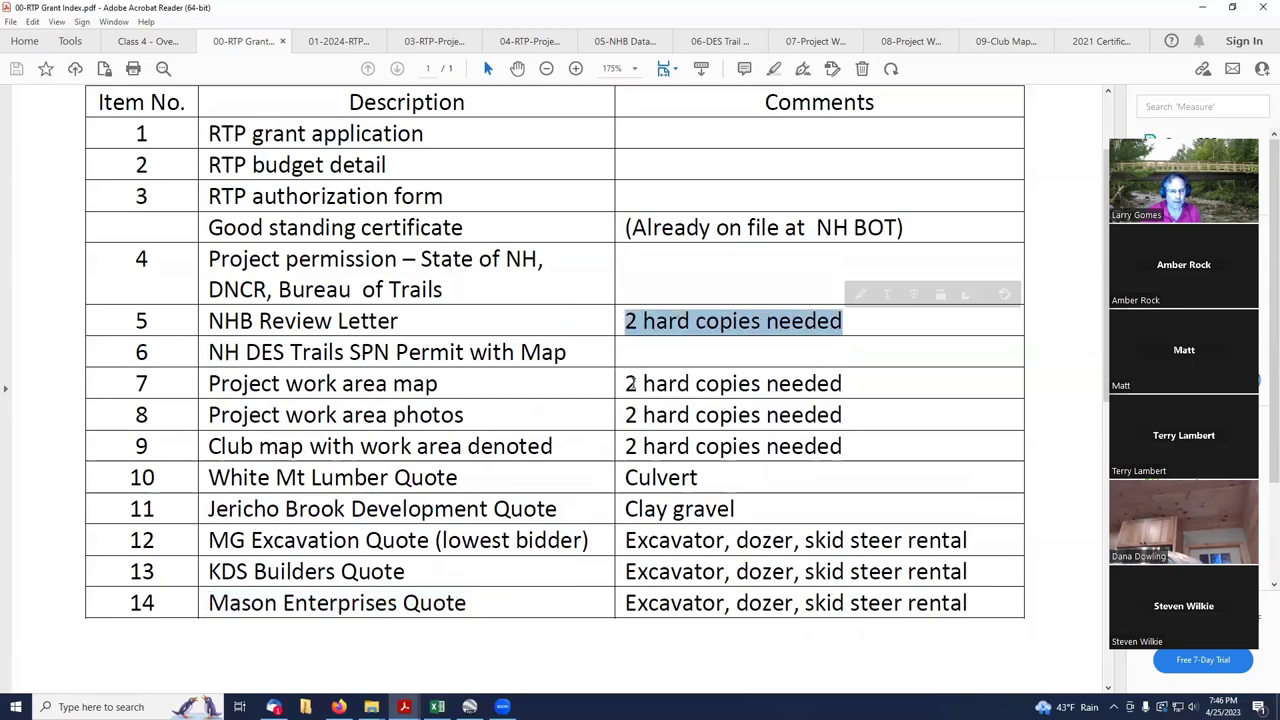
pyautogui.moveTo(625, 384); pyautogui.dragTo(843, 385)
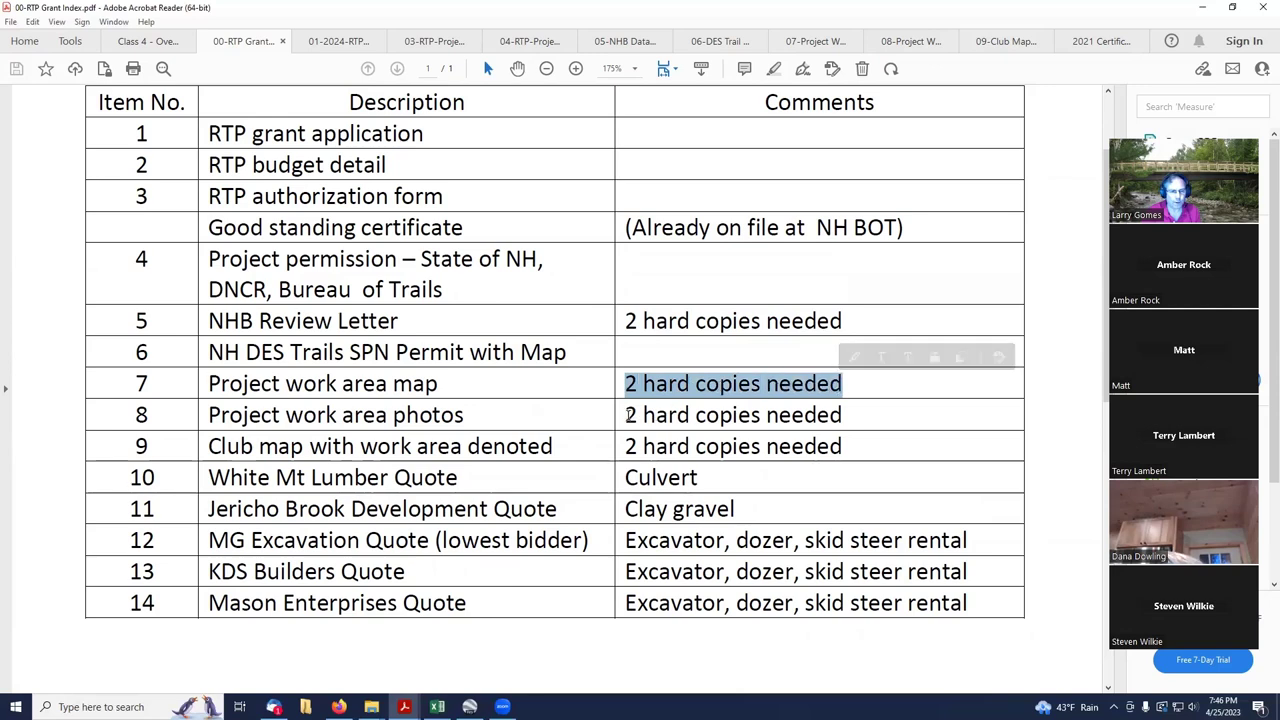
pyautogui.moveTo(625, 415); pyautogui.dragTo(600, 466)
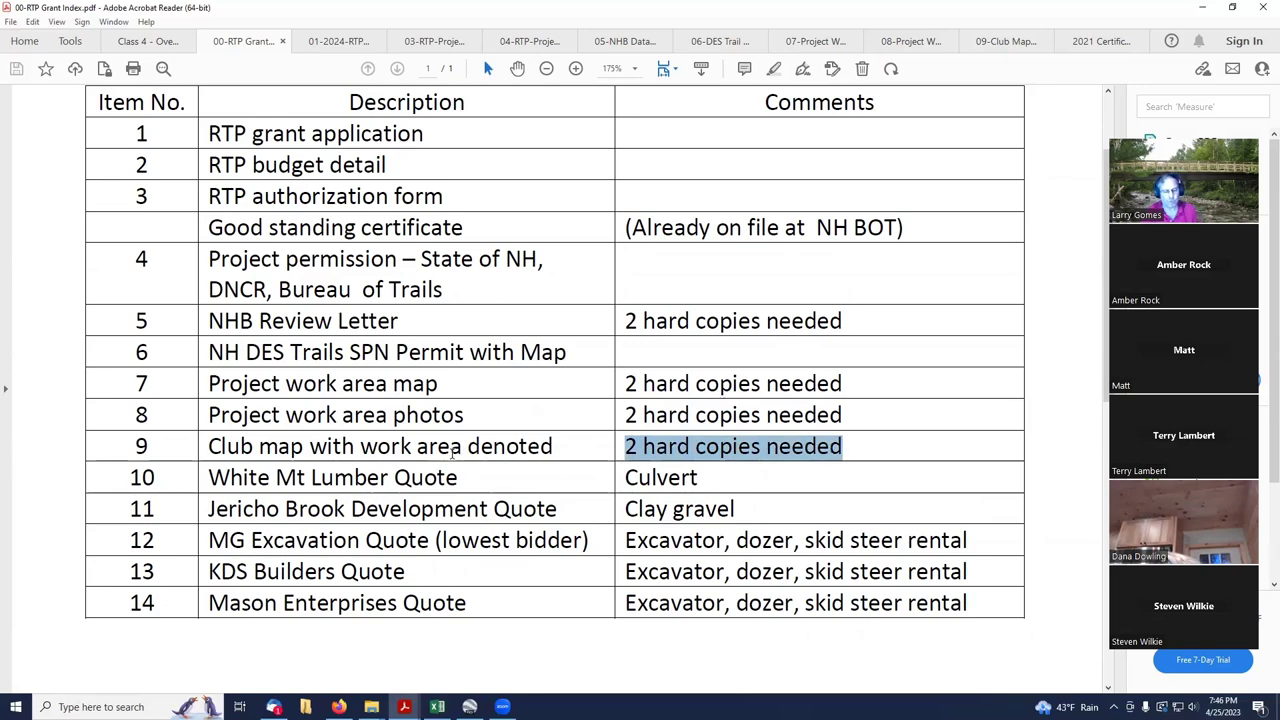
pyautogui.click(456, 452)
pyautogui.scroll(2, 444, 510)
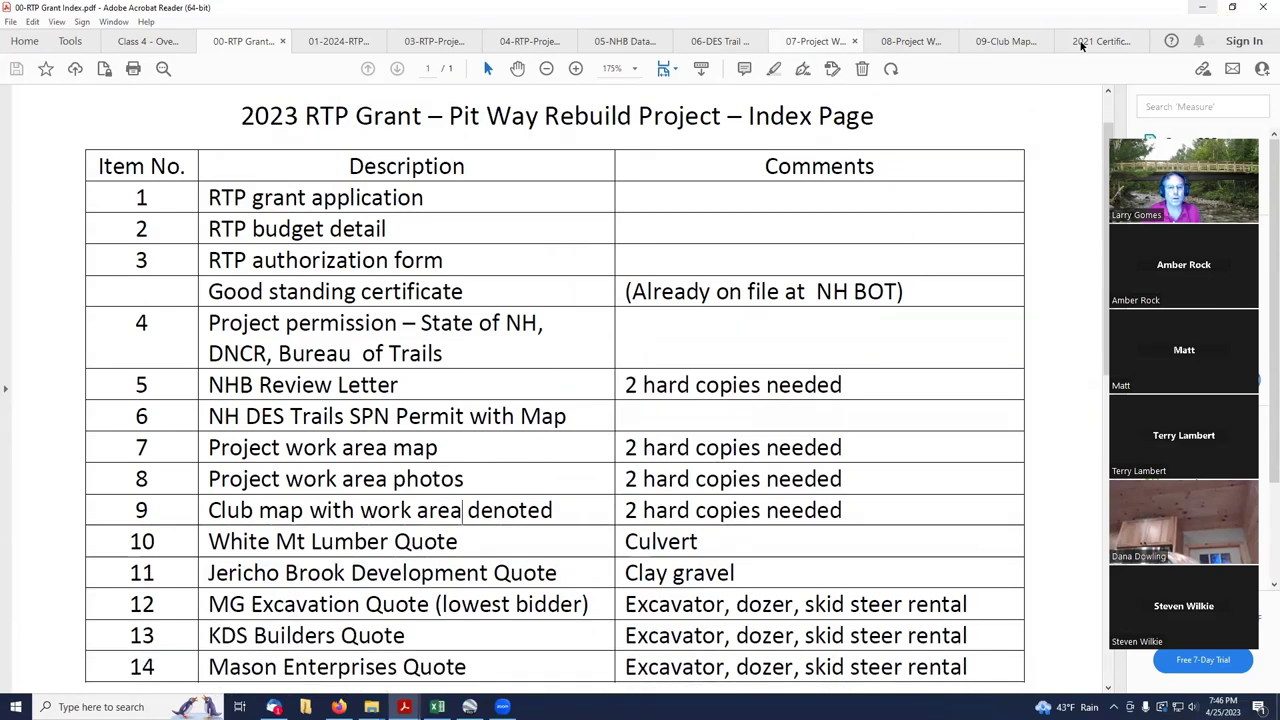
# Step: Highlight the budget detail and RTP authorization form entries, then bring up the Excel budget workbook
pyautogui.scroll(-1, 726, 218)
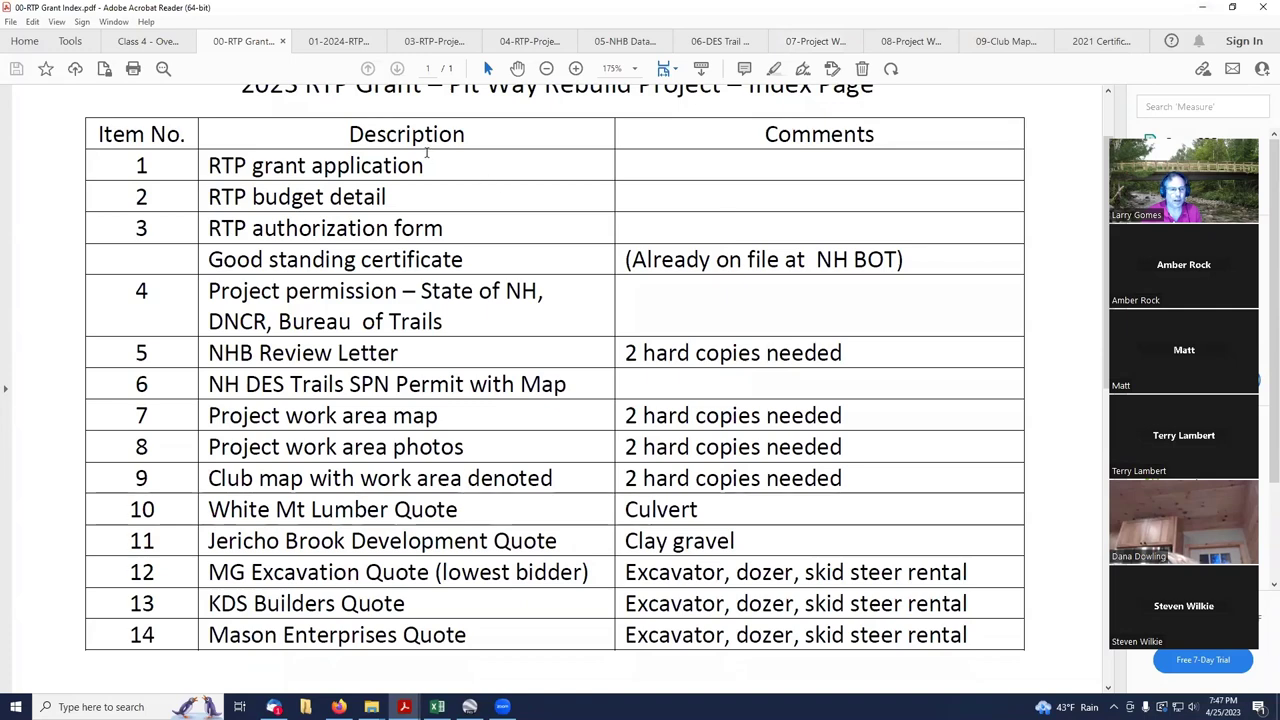
pyautogui.scroll(1, 550, 190)
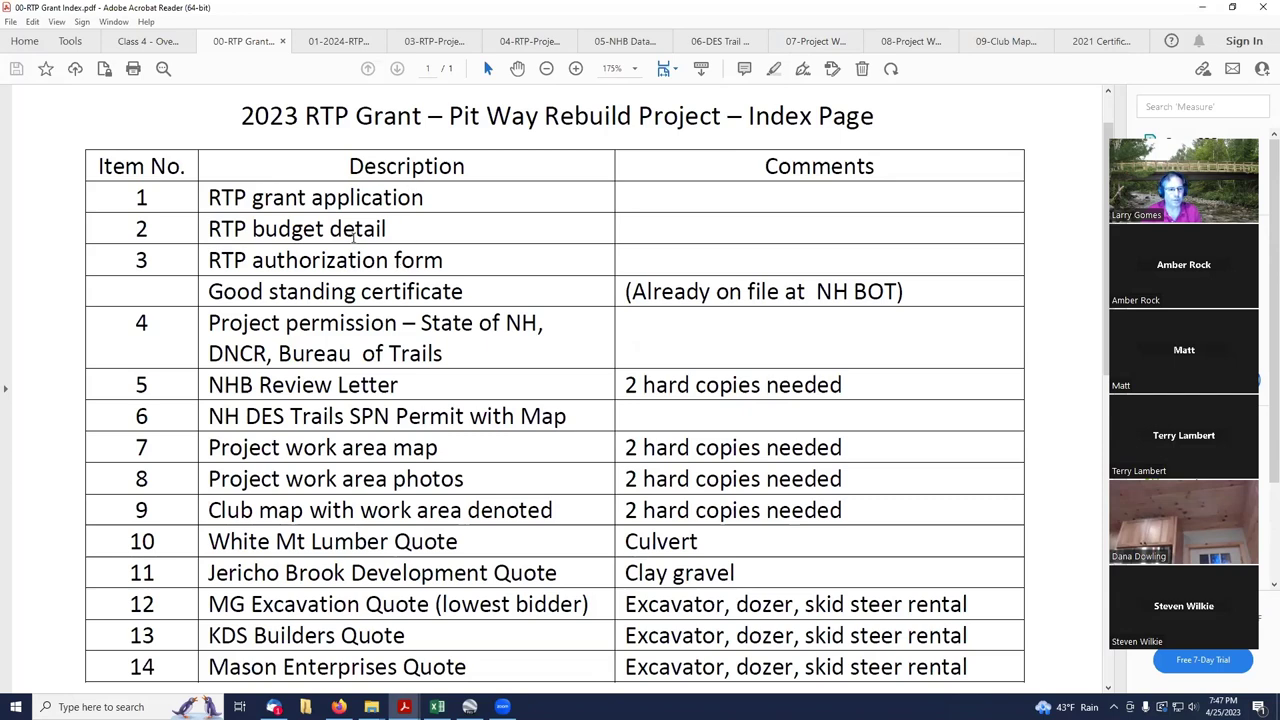
pyautogui.click(233, 197)
pyautogui.click(232, 258)
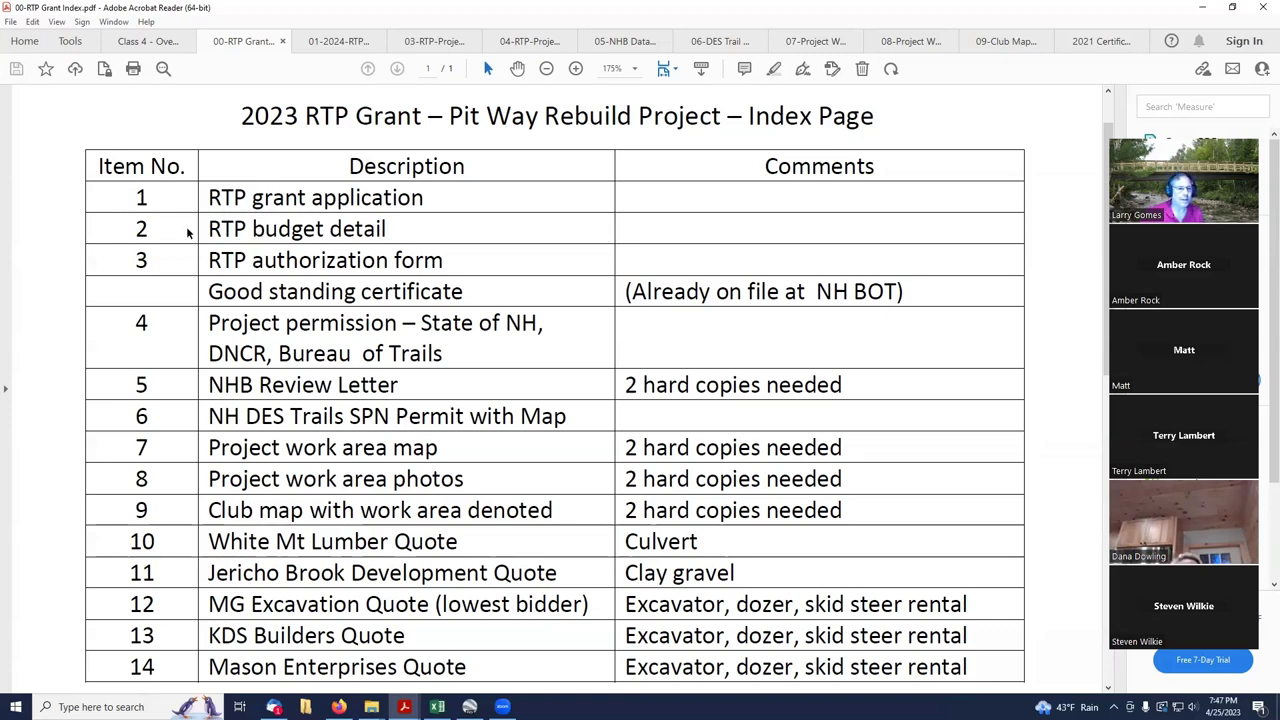
pyautogui.moveTo(213, 228); pyautogui.dragTo(408, 235)
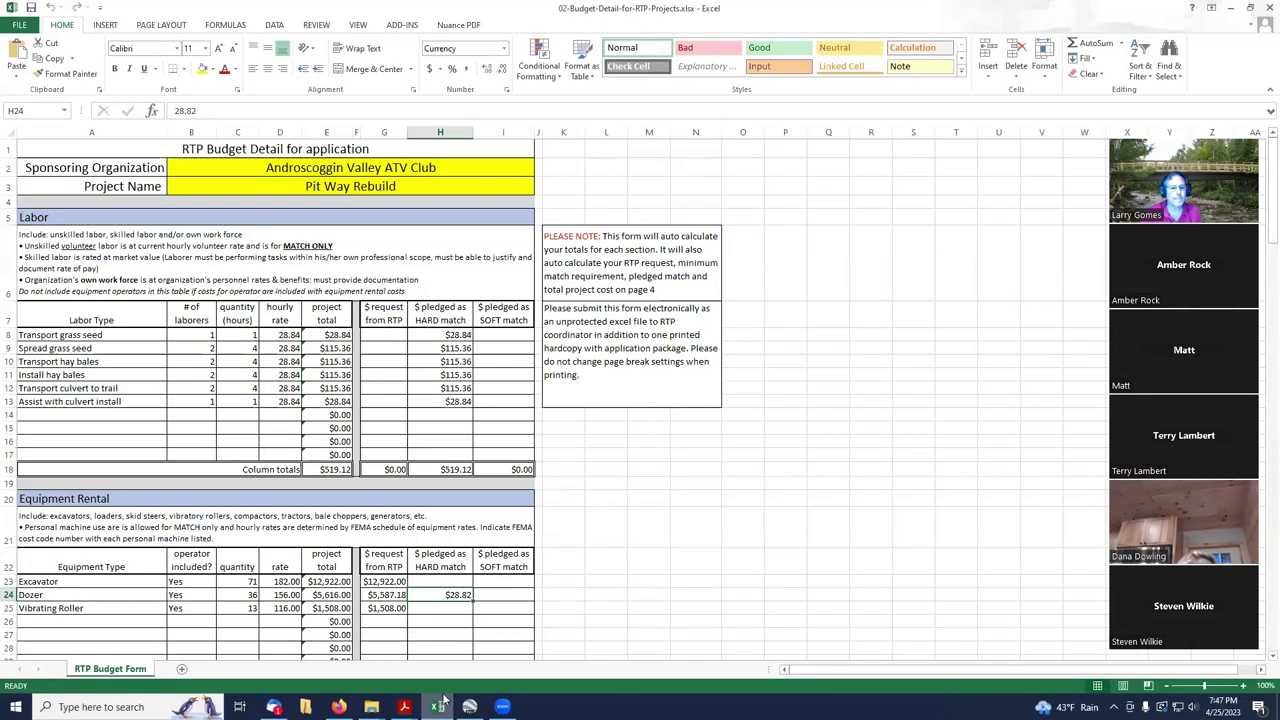
pyautogui.click(437, 707)
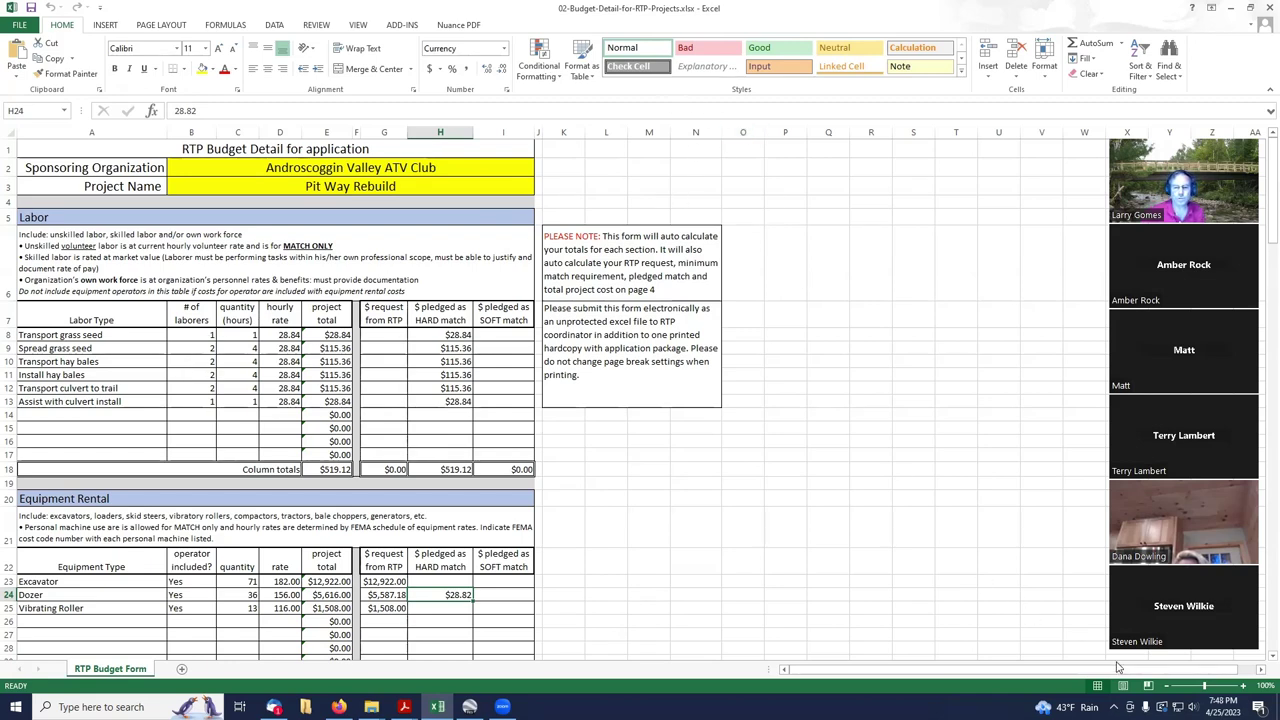
# Step: Zoom the RTP Budget Form to about 136% and scroll up to its title rows
pyautogui.moveTo(1205, 685); pyautogui.dragTo(1208, 688)
pyautogui.scroll(2, 931, 634)
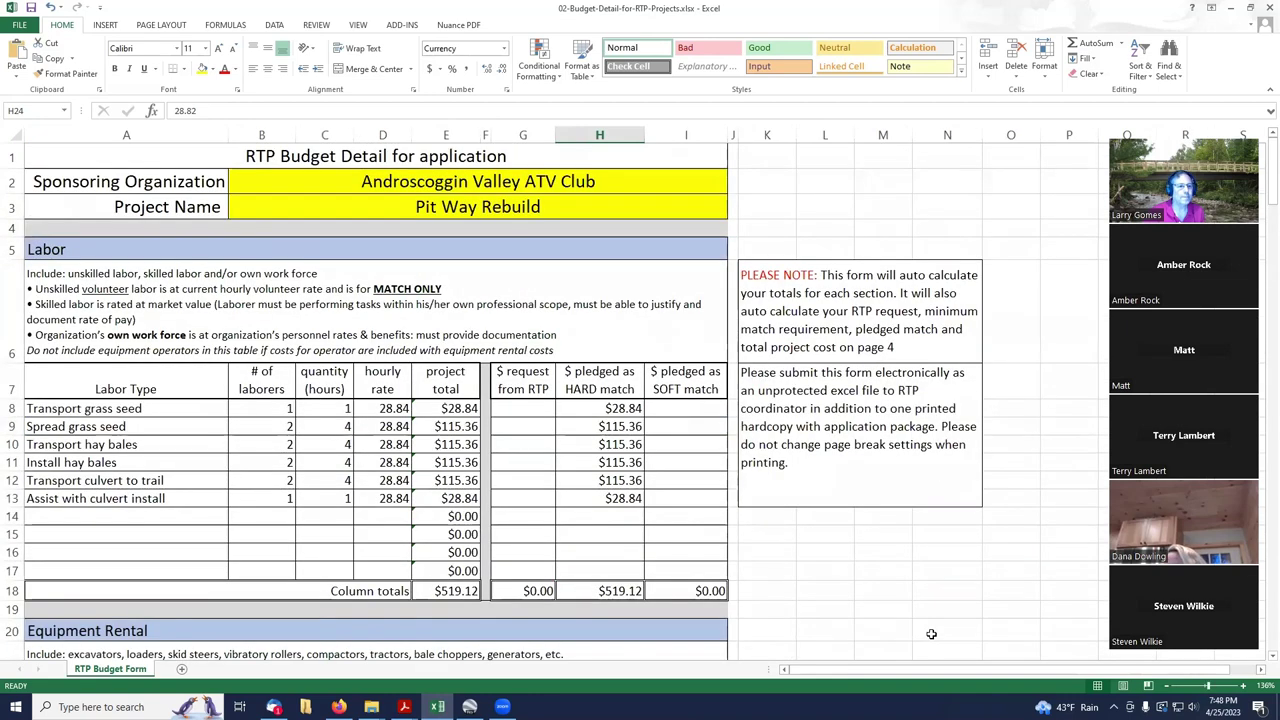
pyautogui.click(596, 188)
pyautogui.click(592, 203)
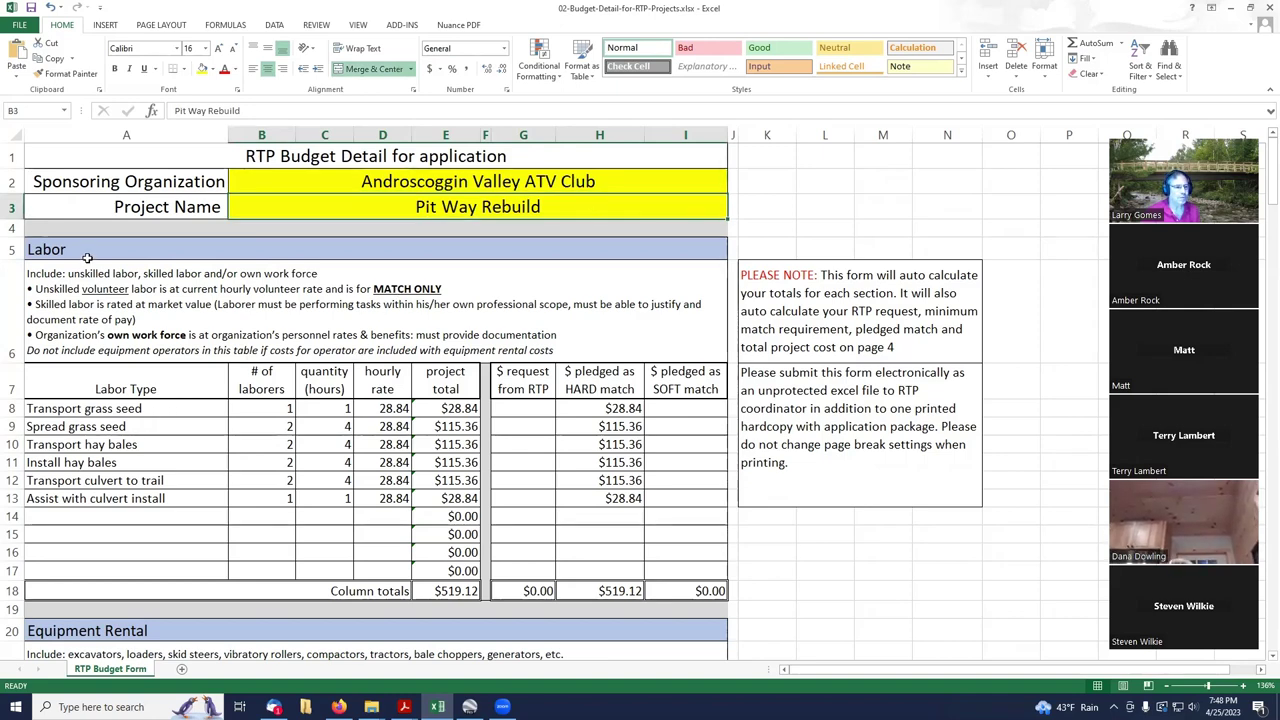
pyautogui.click(157, 408)
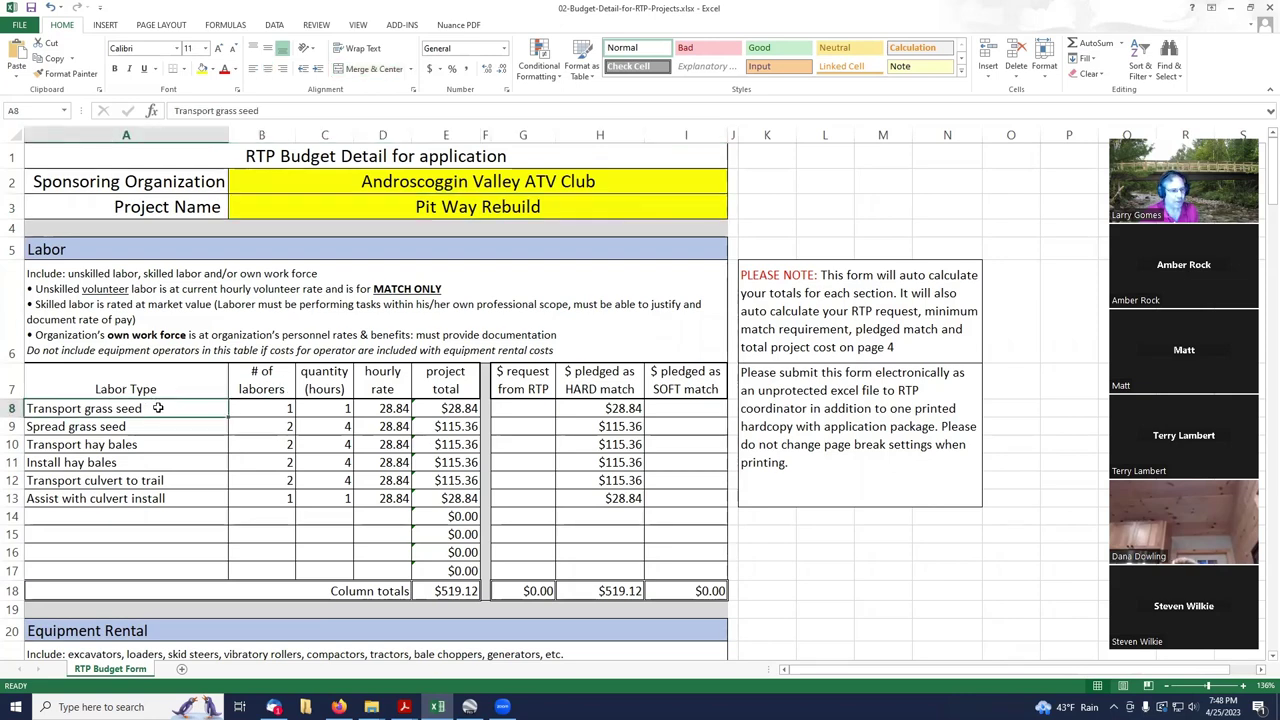
pyautogui.click(274, 409)
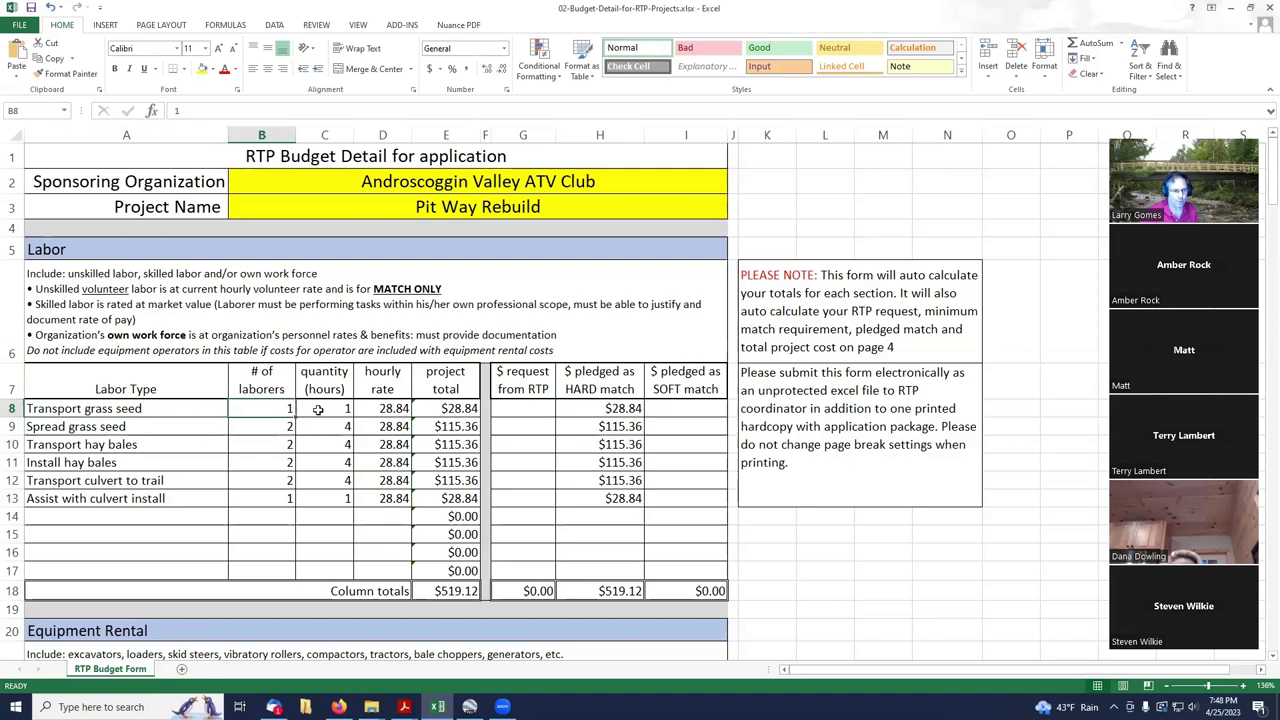
pyautogui.click(322, 410)
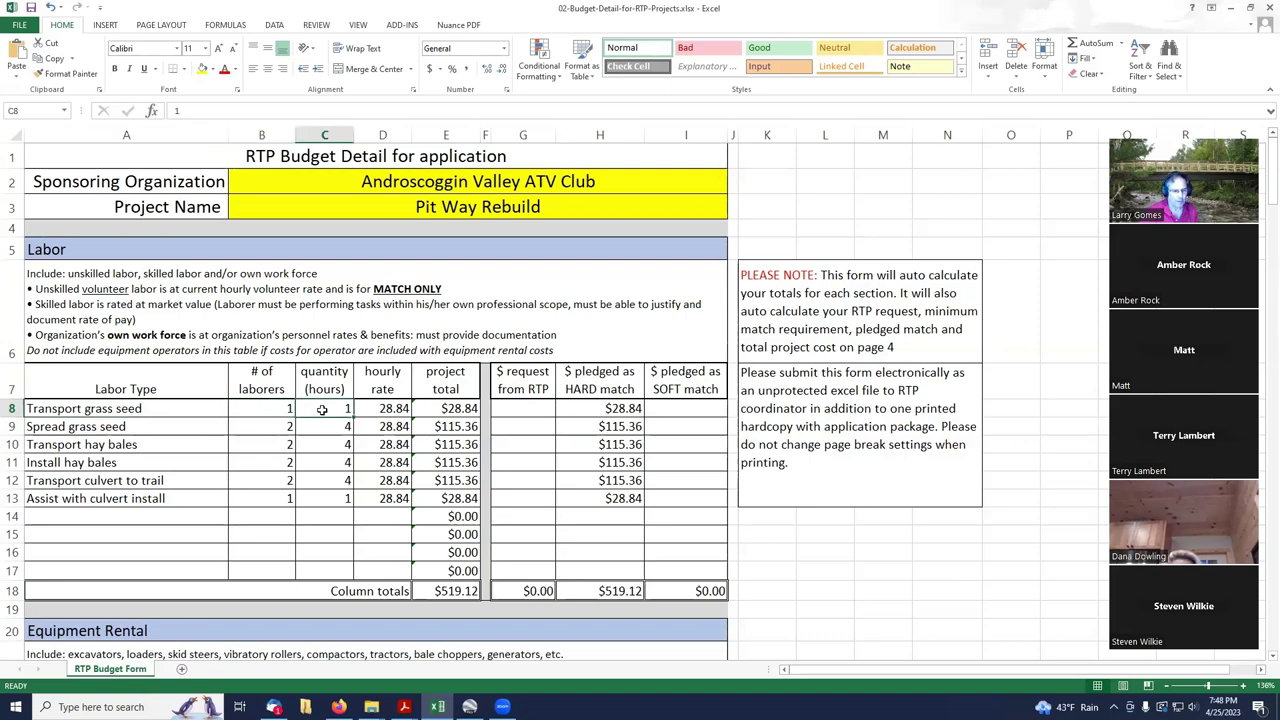
pyautogui.click(386, 409)
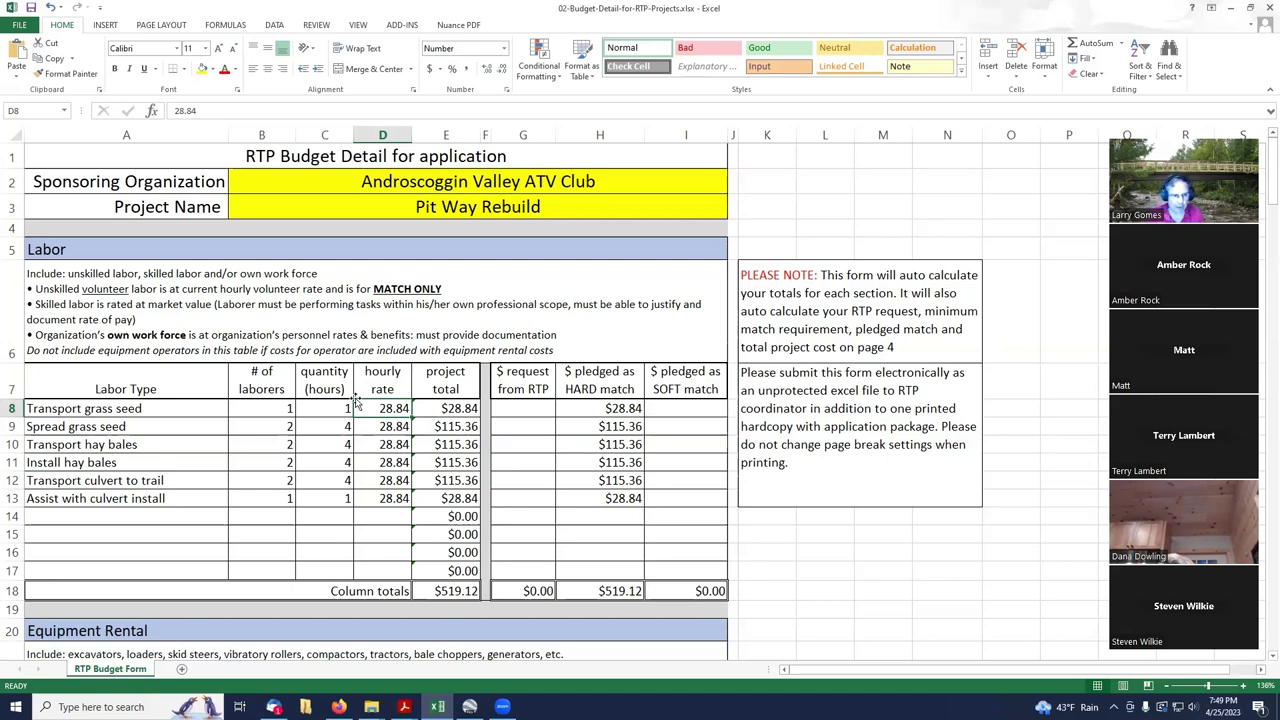
pyautogui.click(432, 407)
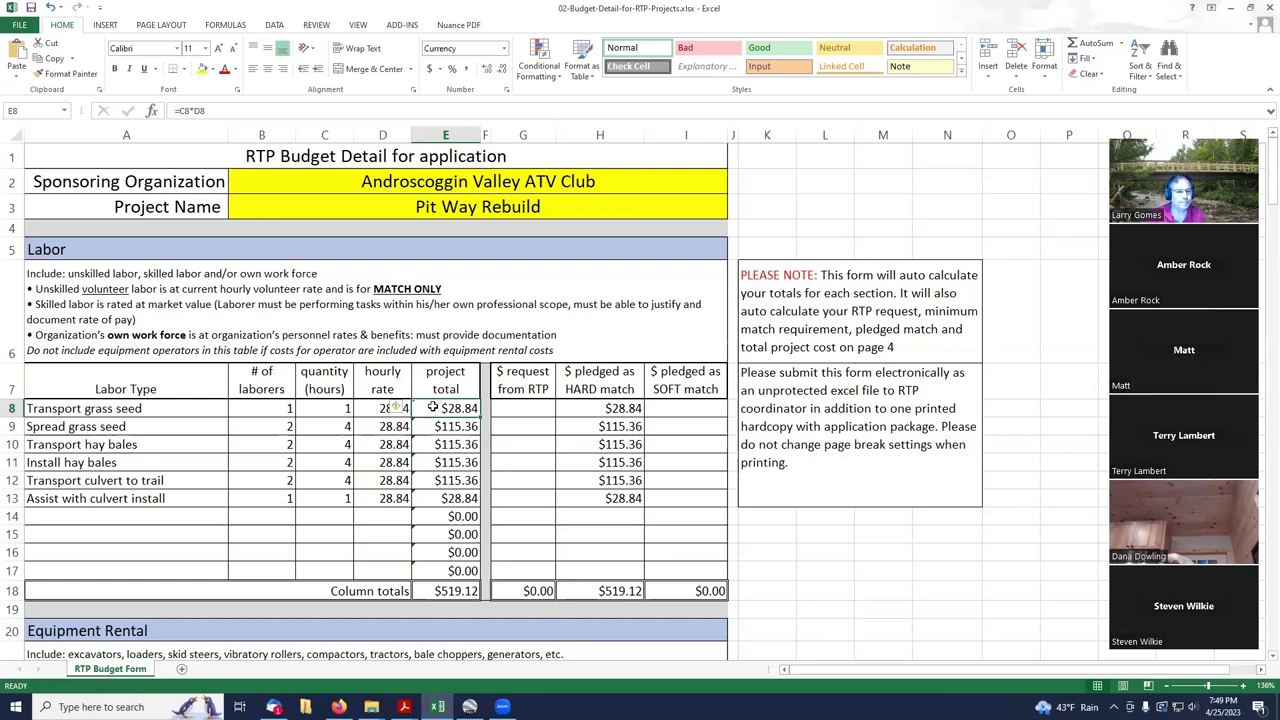
pyautogui.click(151, 422)
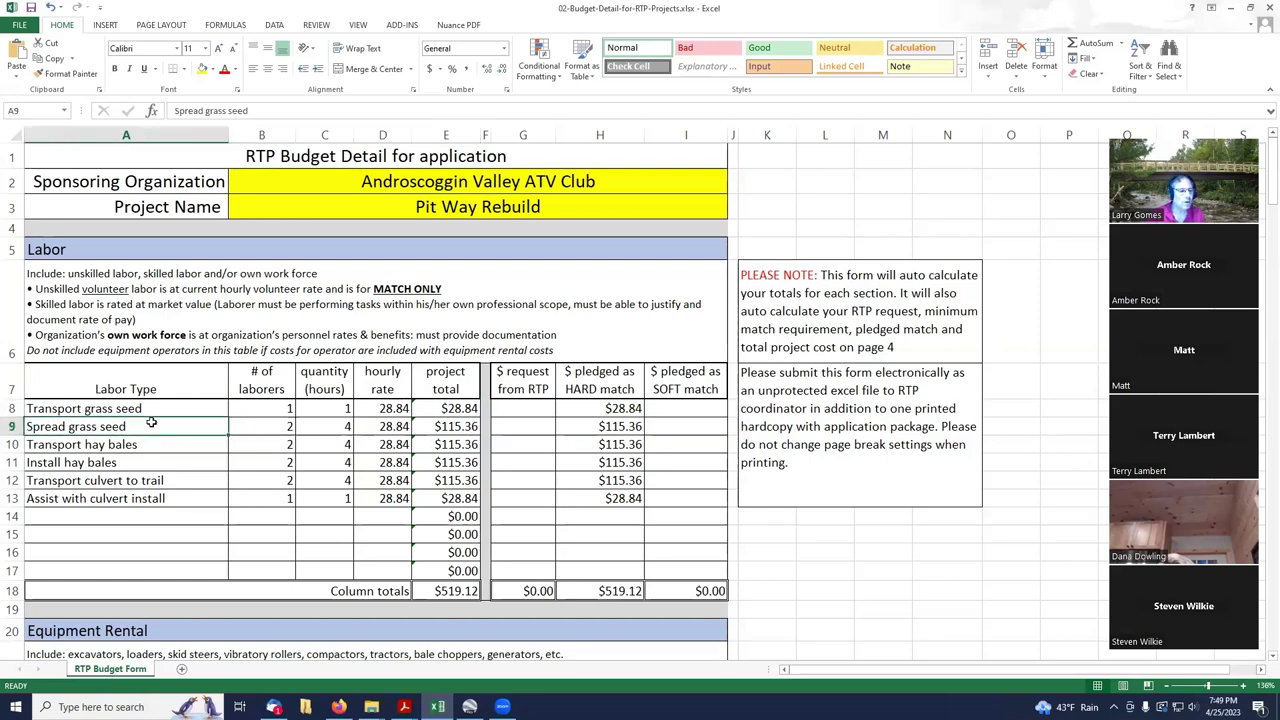
pyautogui.click(278, 426)
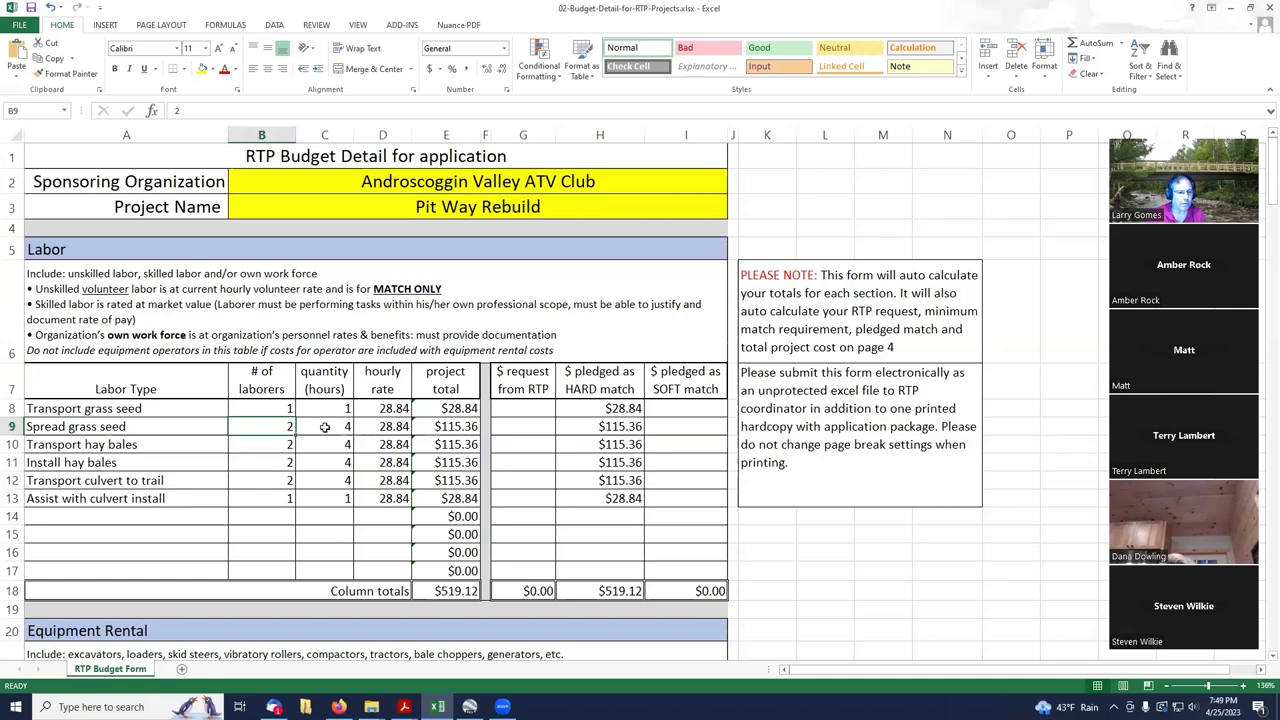
pyautogui.click(325, 427)
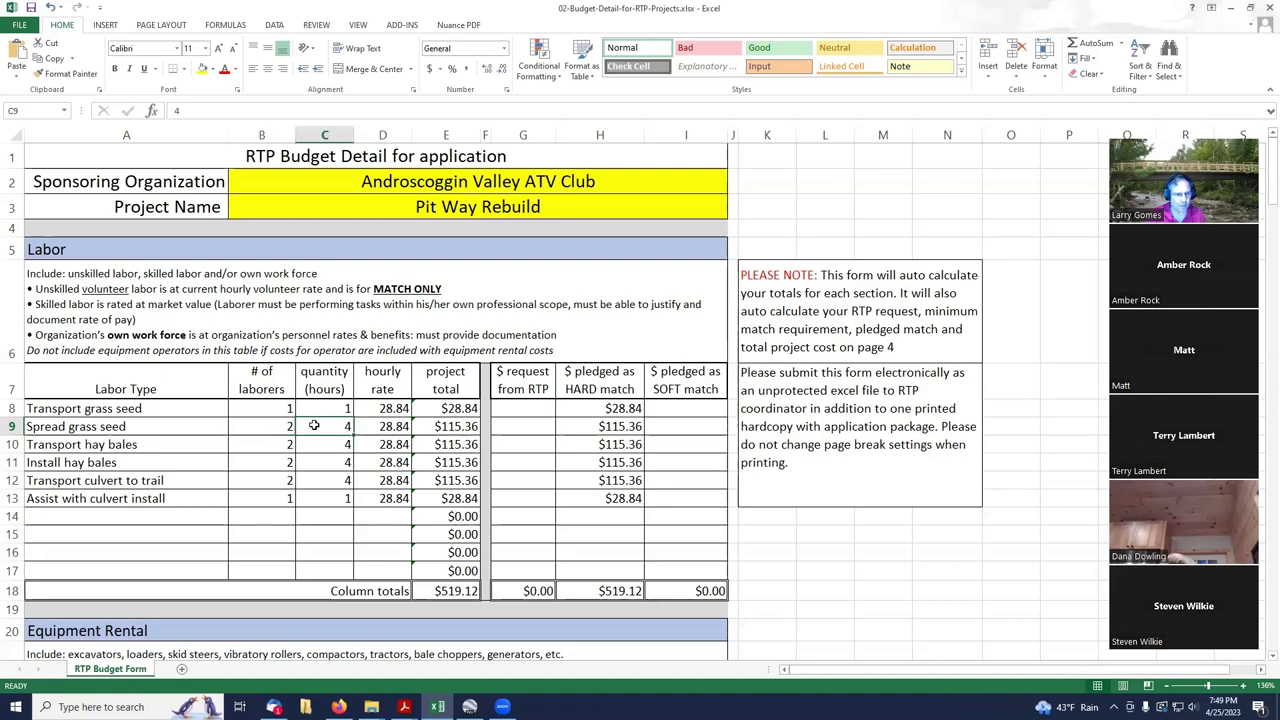
pyautogui.click(261, 428)
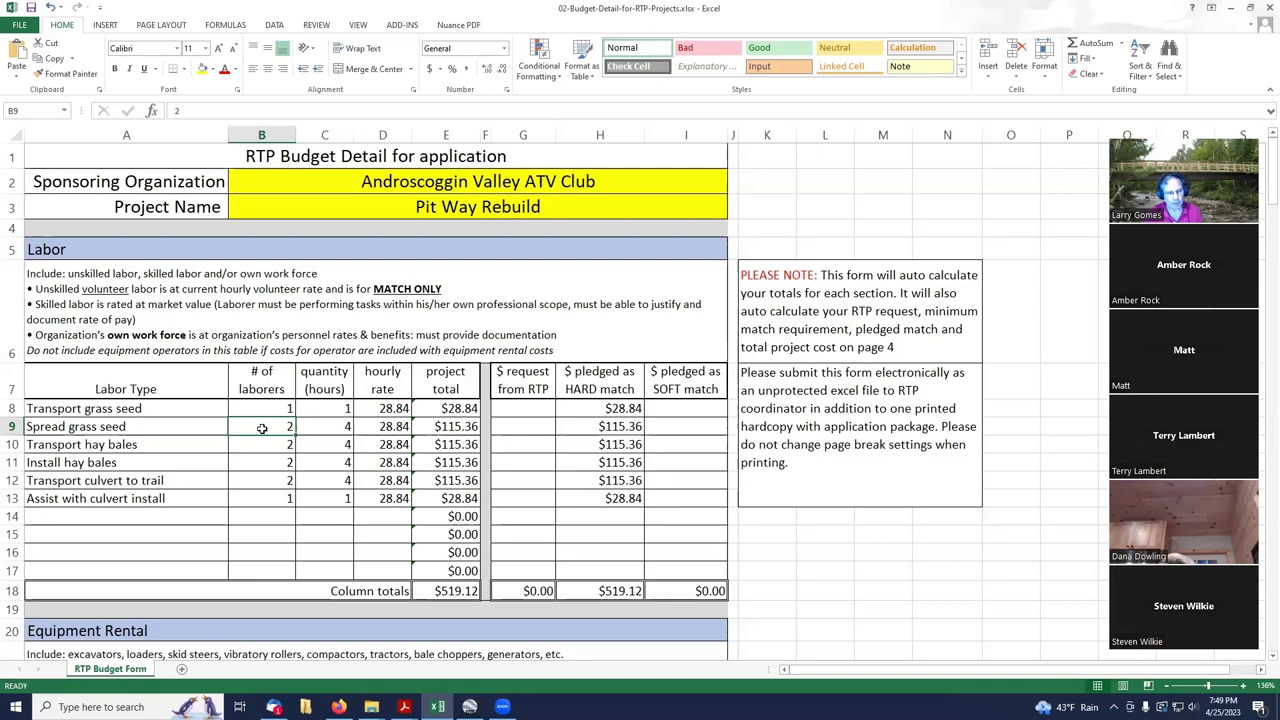
pyautogui.click(316, 428)
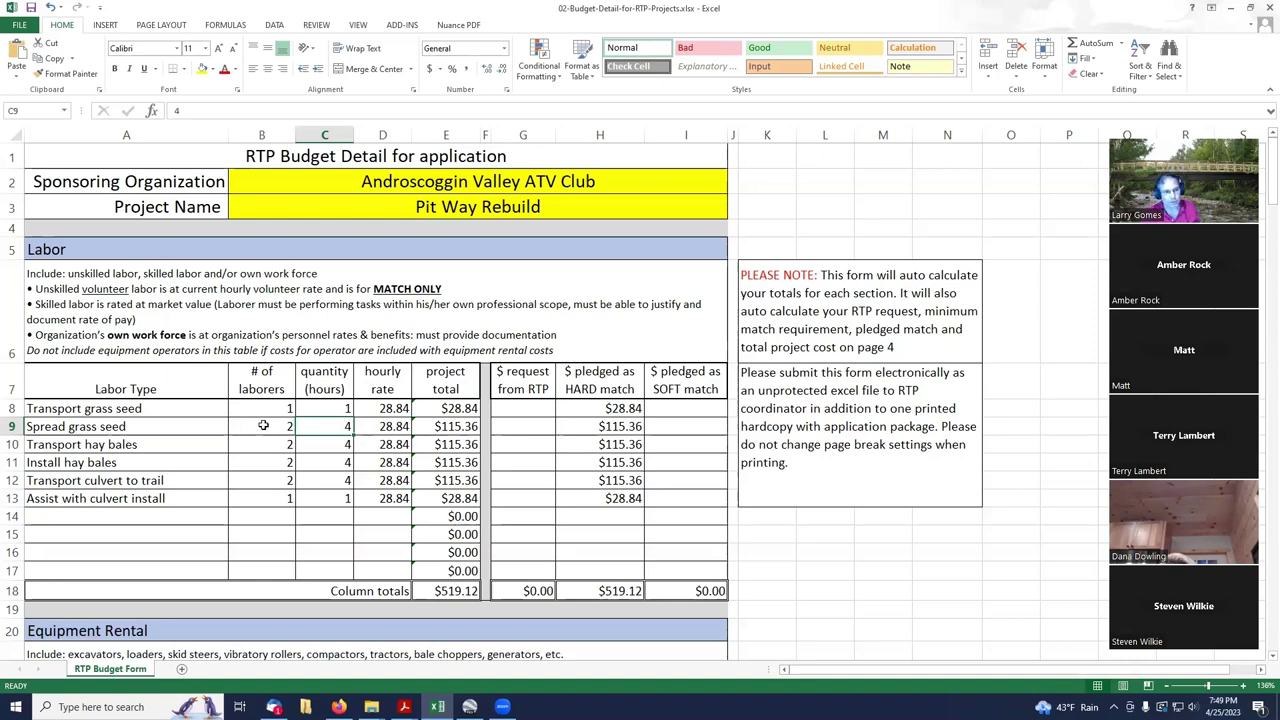
pyautogui.click(263, 426)
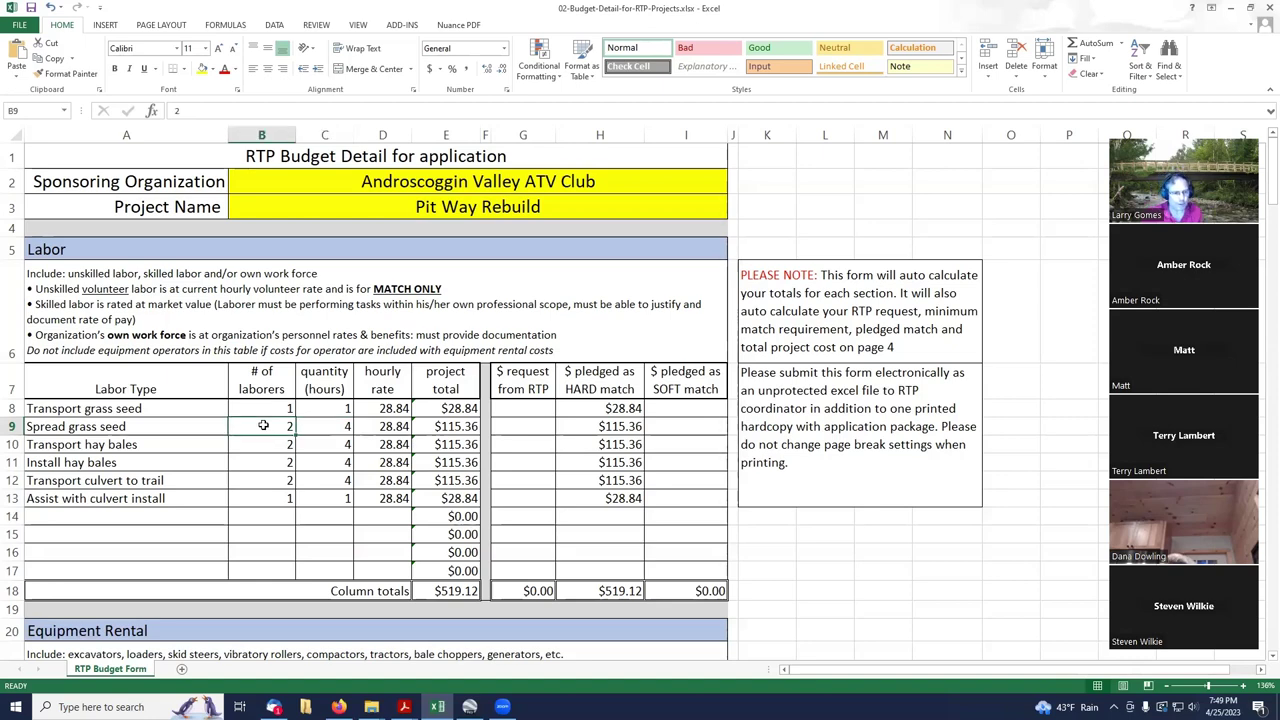
pyautogui.click(333, 426)
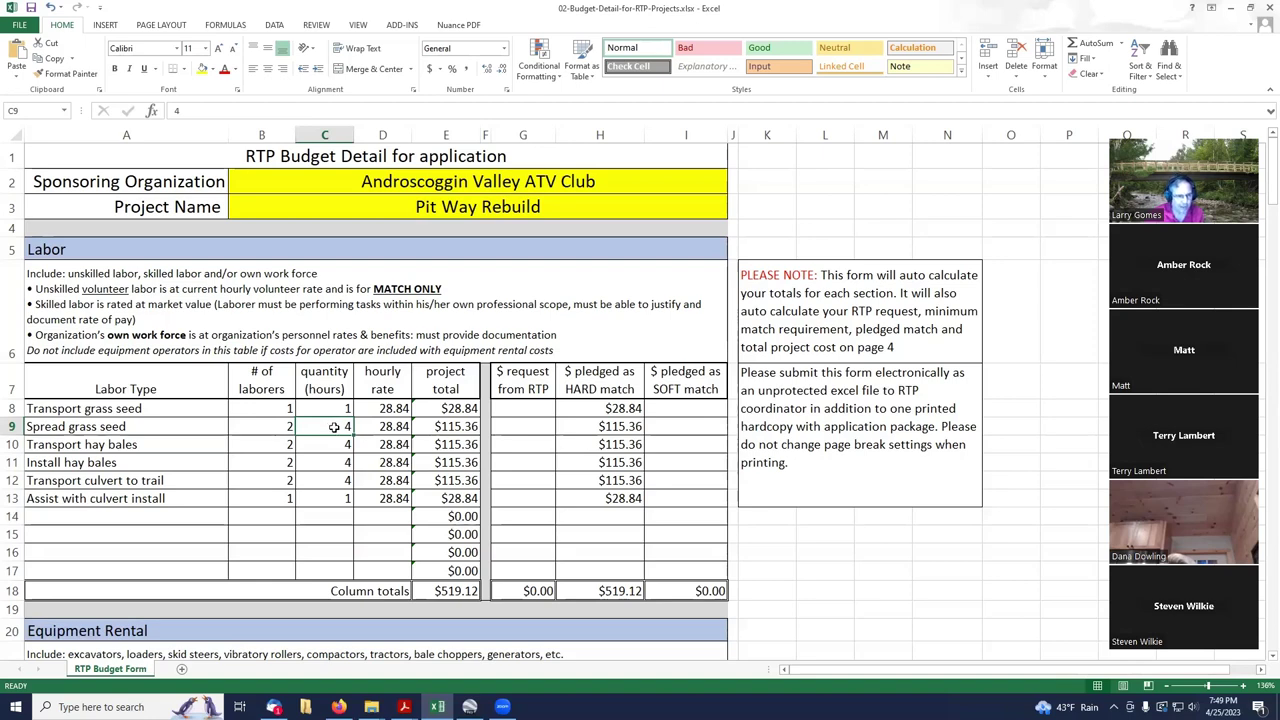
pyautogui.click(265, 426)
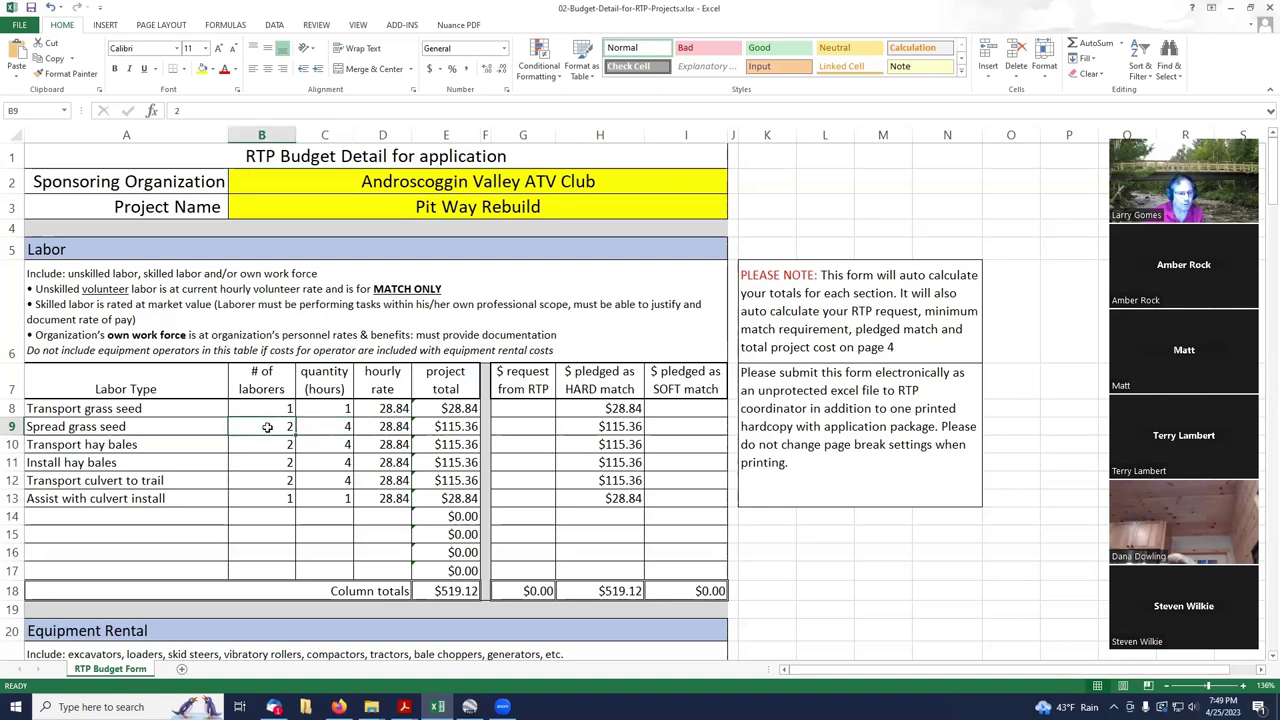
pyautogui.click(331, 424)
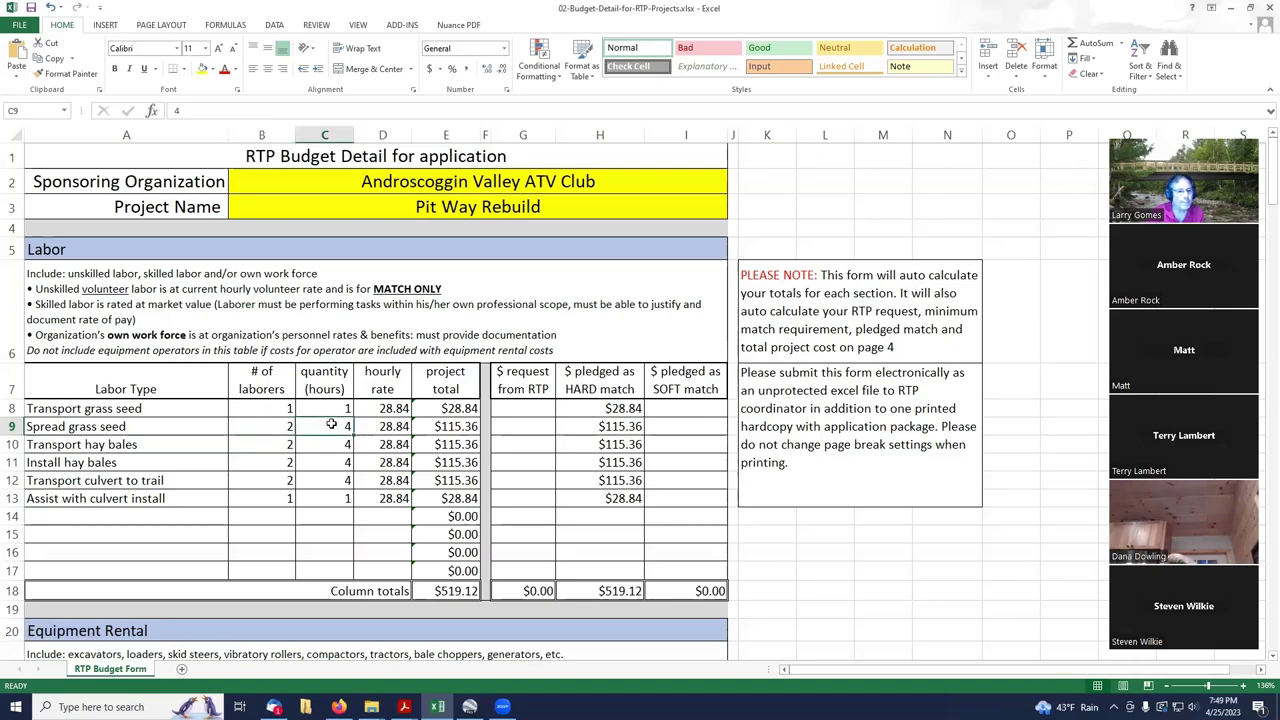
pyautogui.click(232, 442)
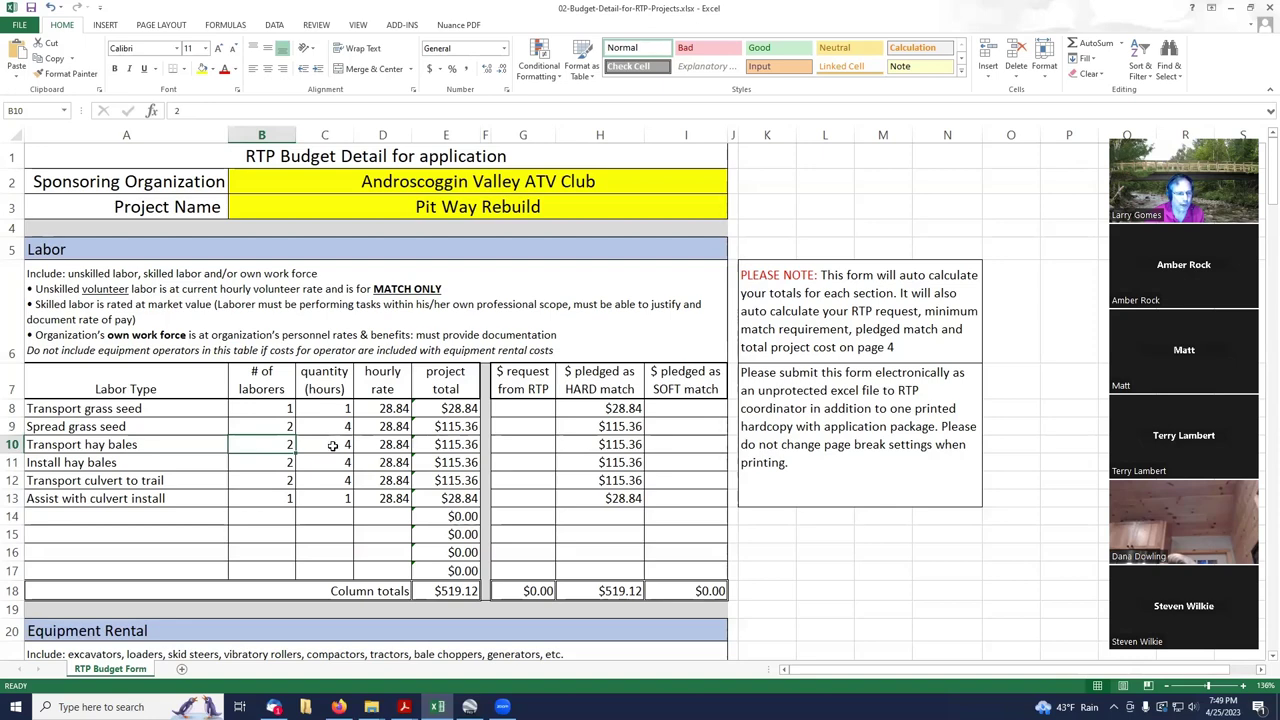
pyautogui.click(261, 467)
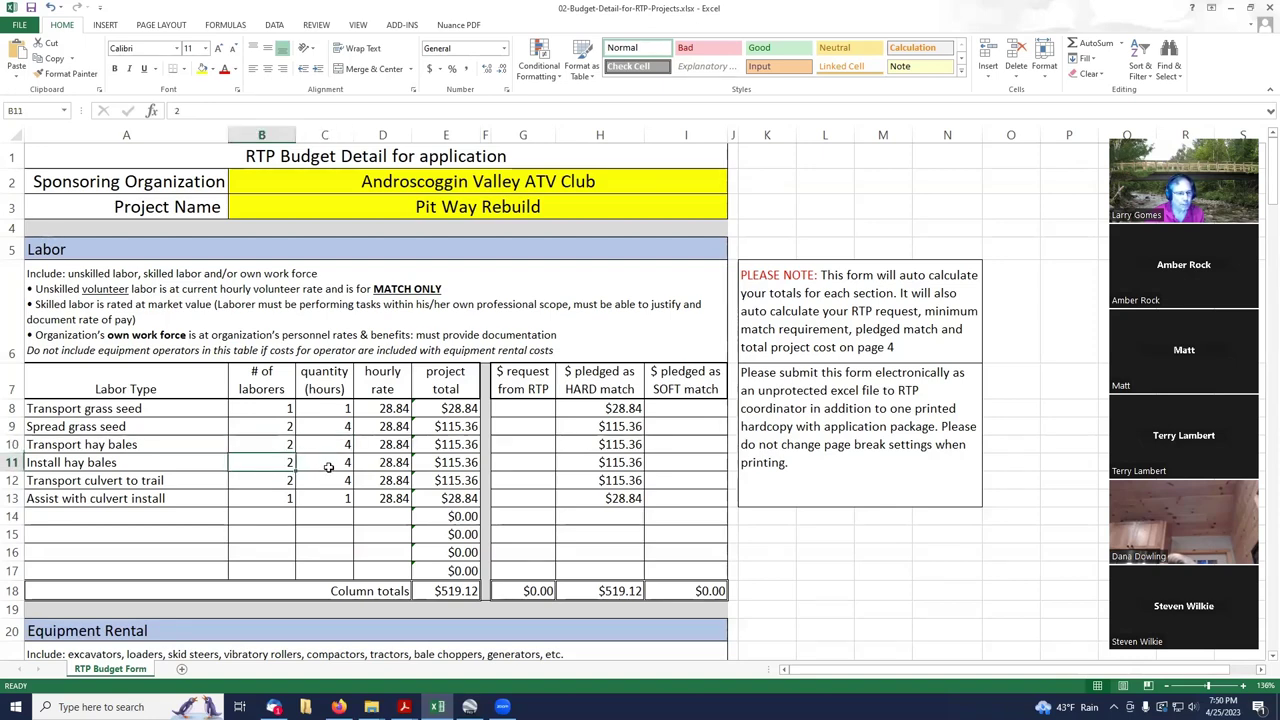
pyautogui.click(328, 467)
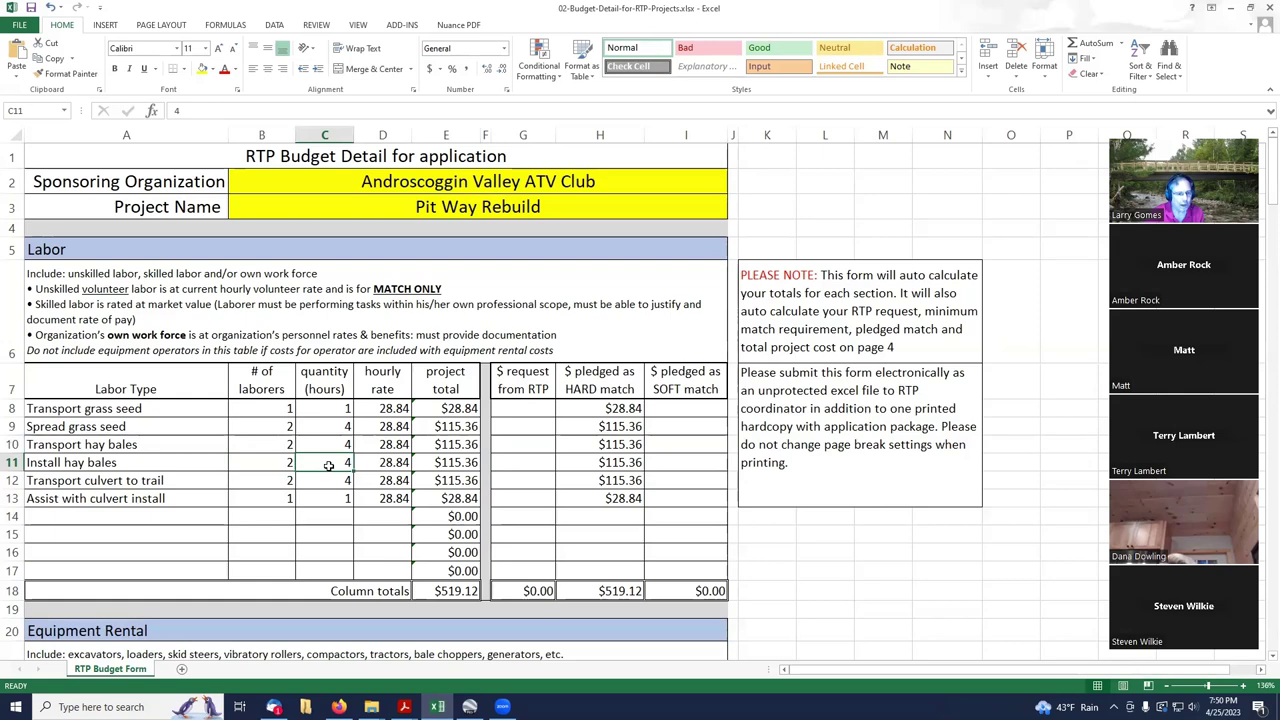
pyautogui.click(266, 480)
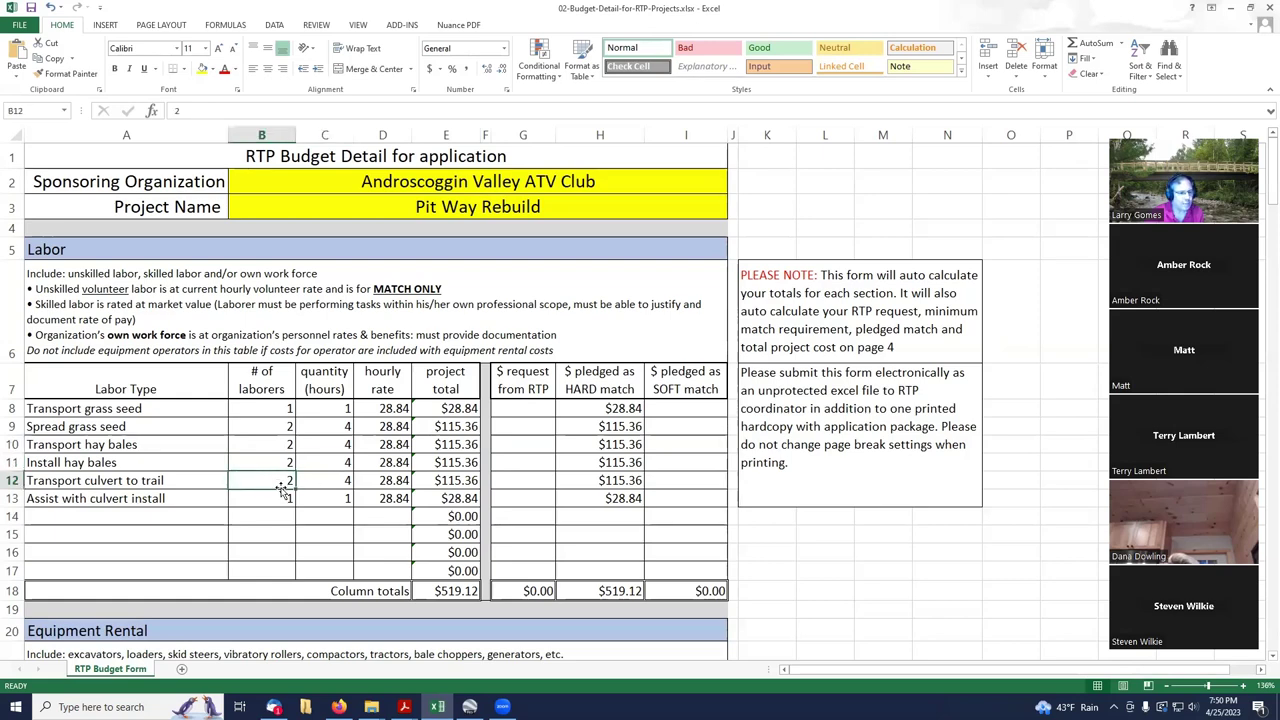
pyautogui.click(336, 480)
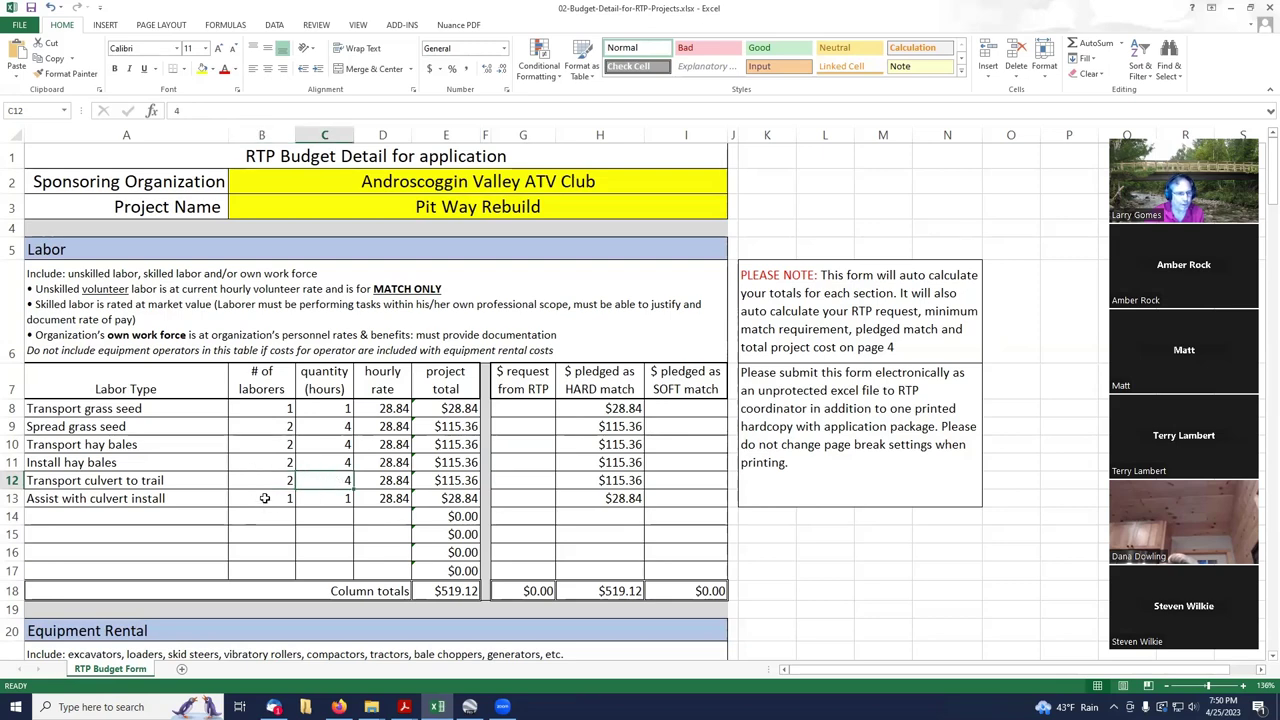
pyautogui.click(265, 498)
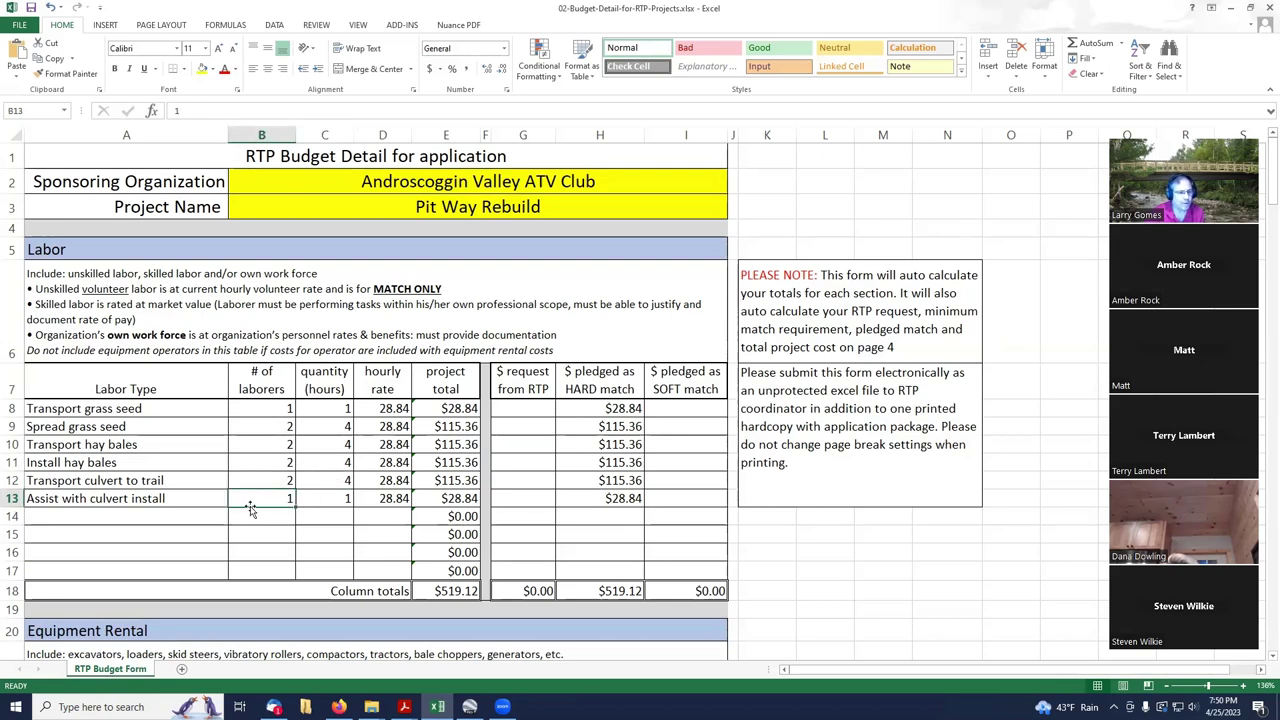
pyautogui.click(343, 497)
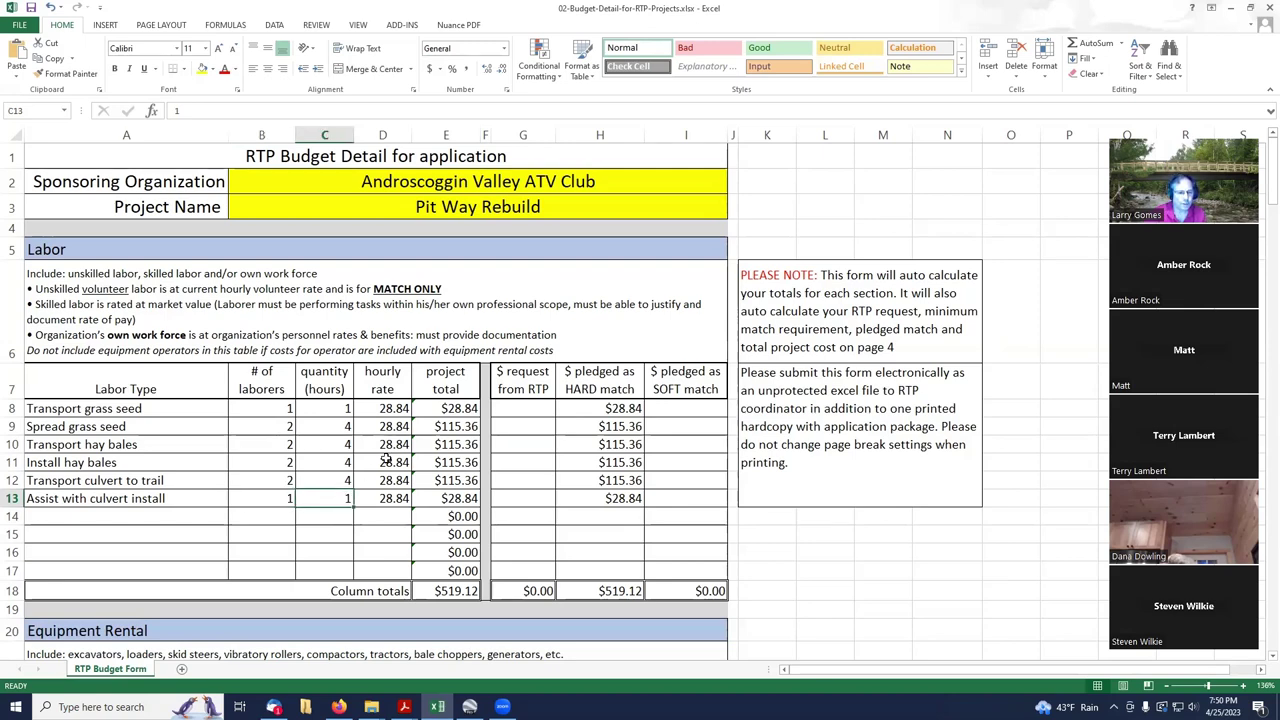
pyautogui.click(454, 426)
pyautogui.click(447, 446)
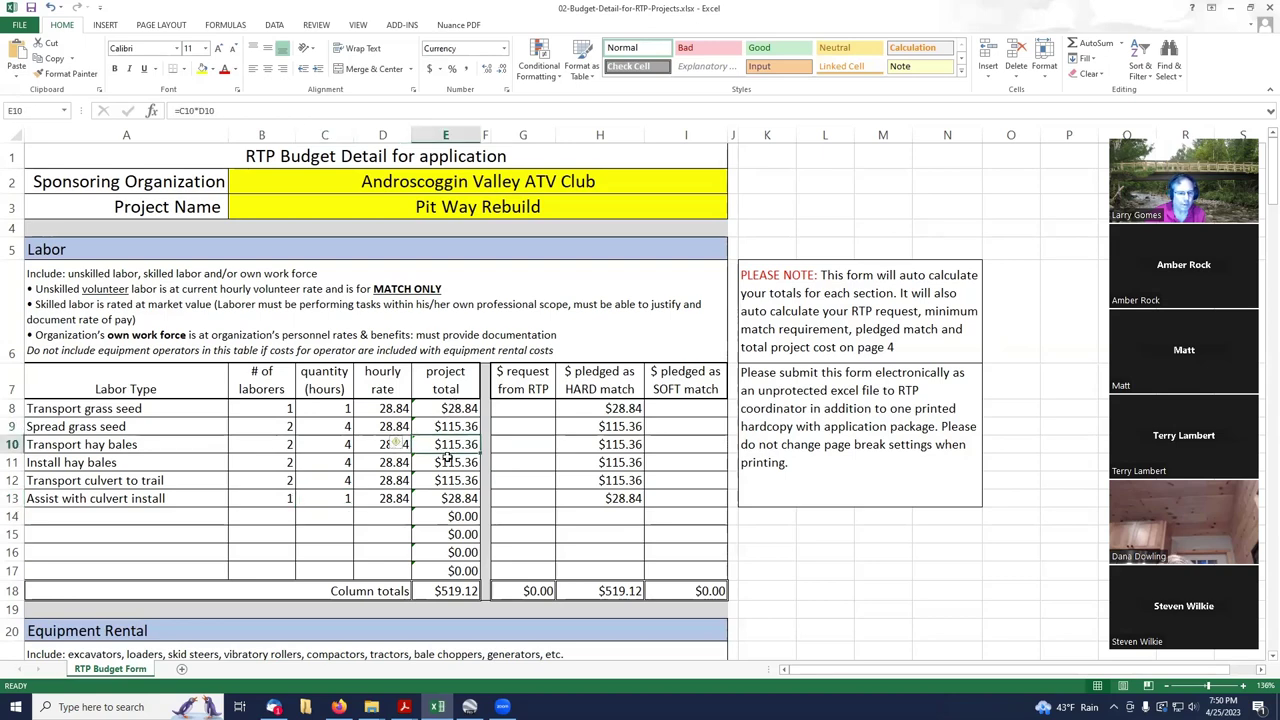
pyautogui.click(447, 463)
pyautogui.click(452, 480)
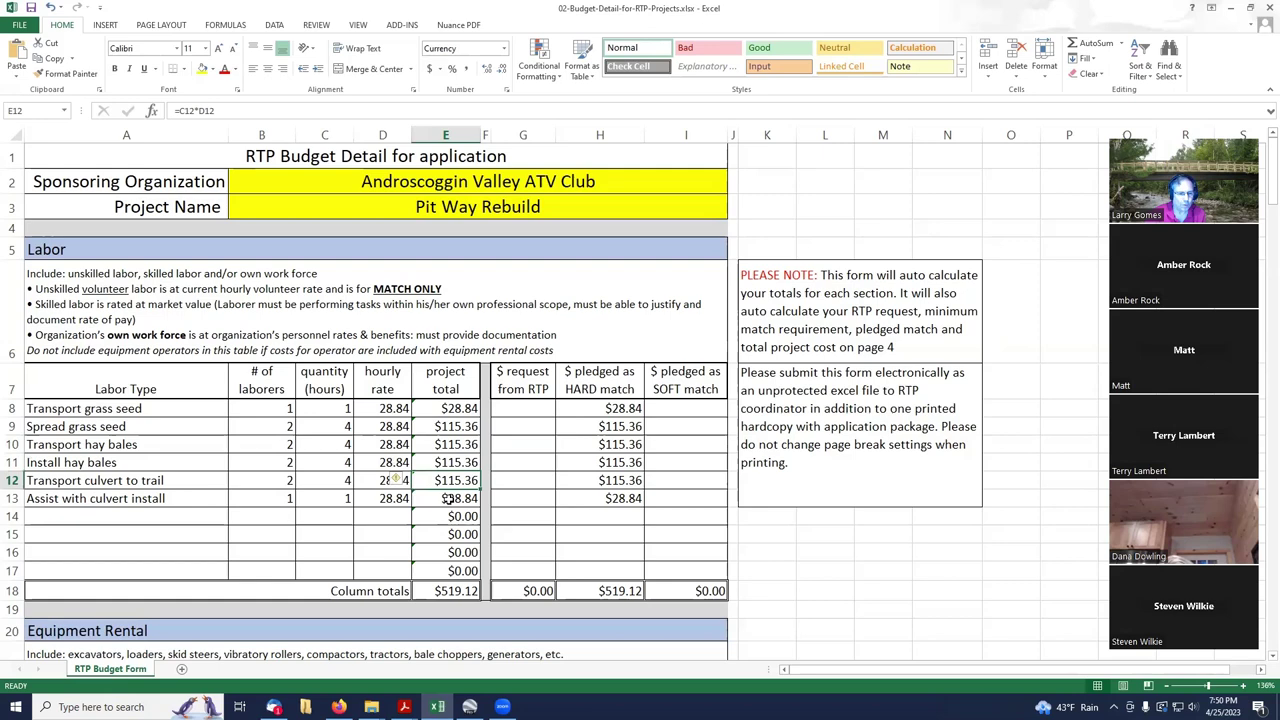
pyautogui.click(447, 498)
pyautogui.click(462, 408)
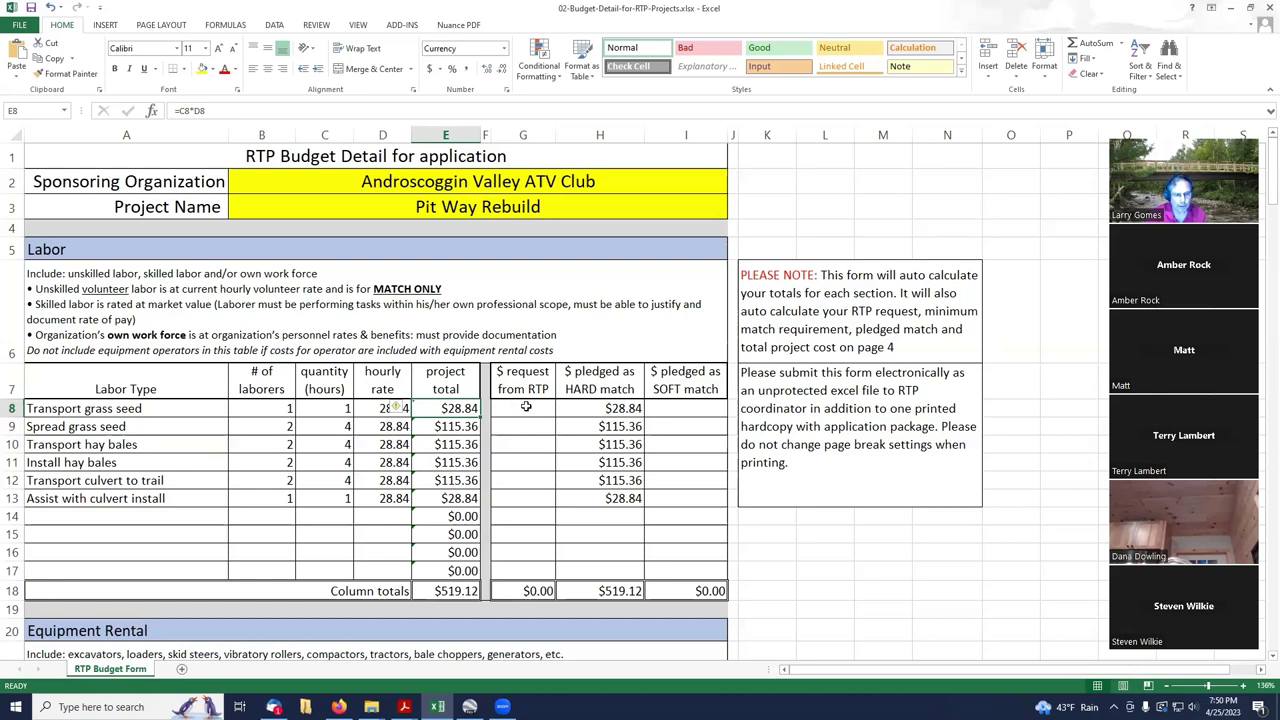
pyautogui.click(604, 409)
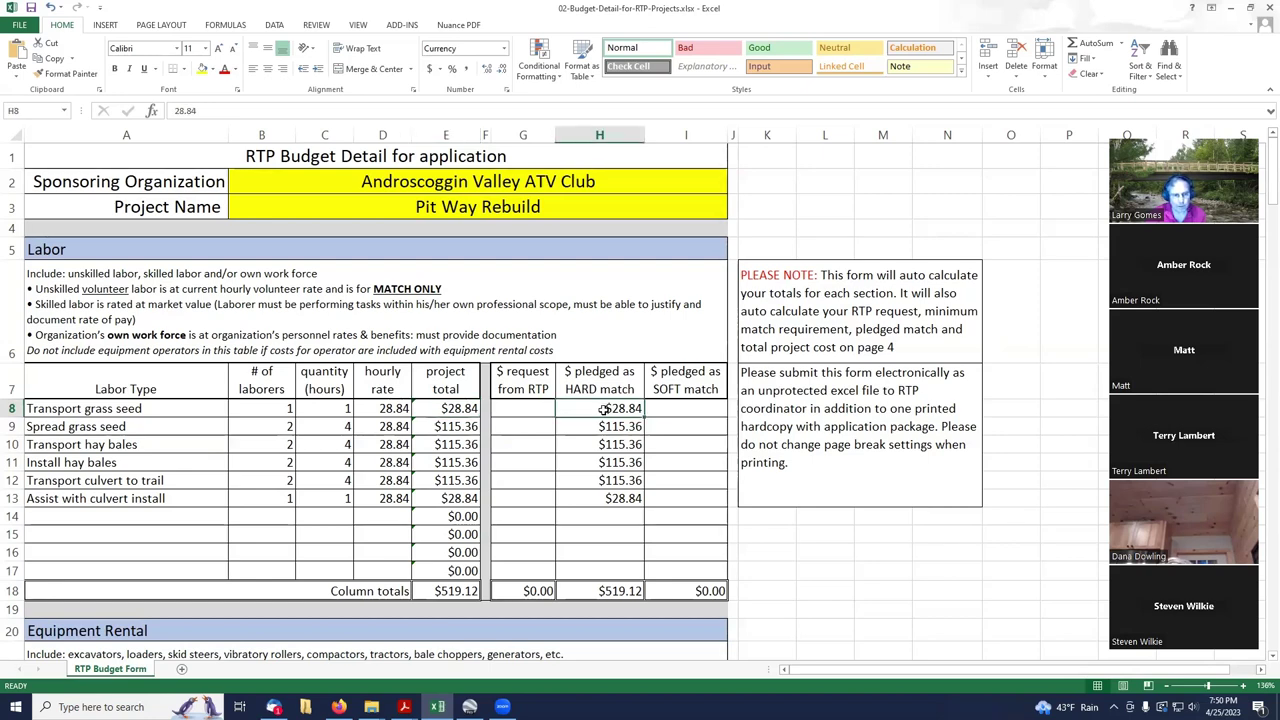
pyautogui.click(530, 408)
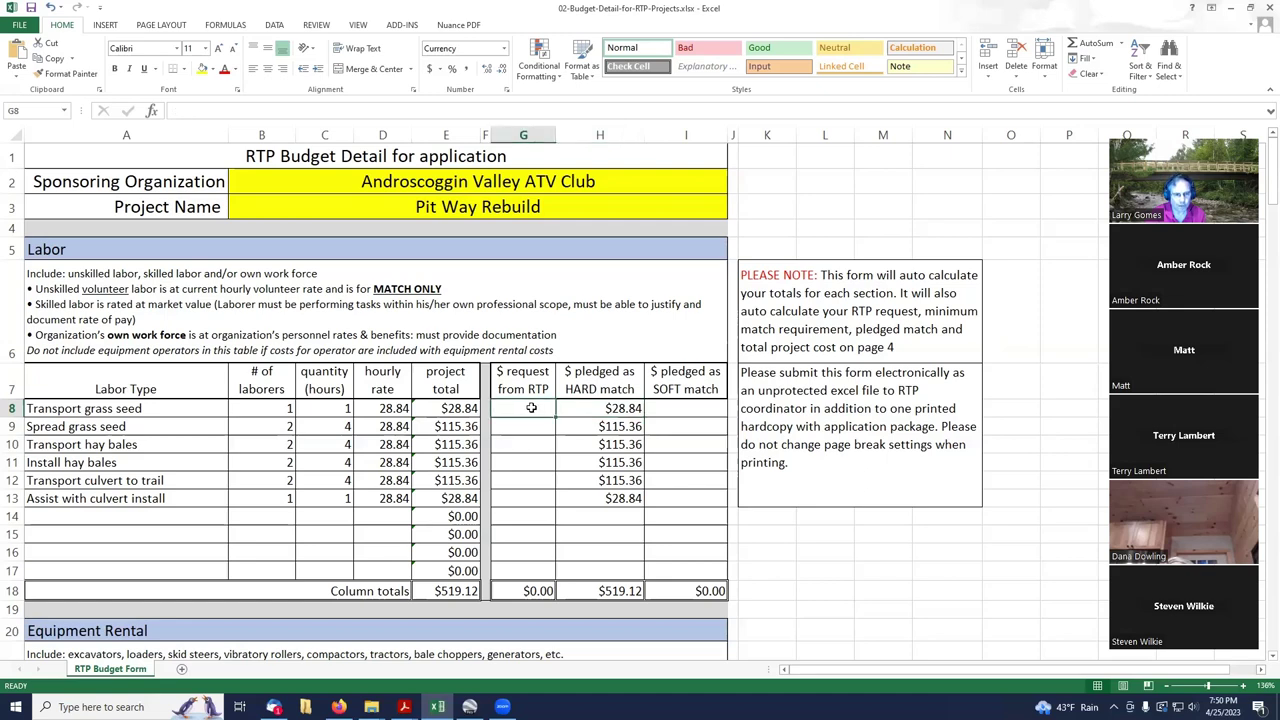
pyautogui.click(702, 408)
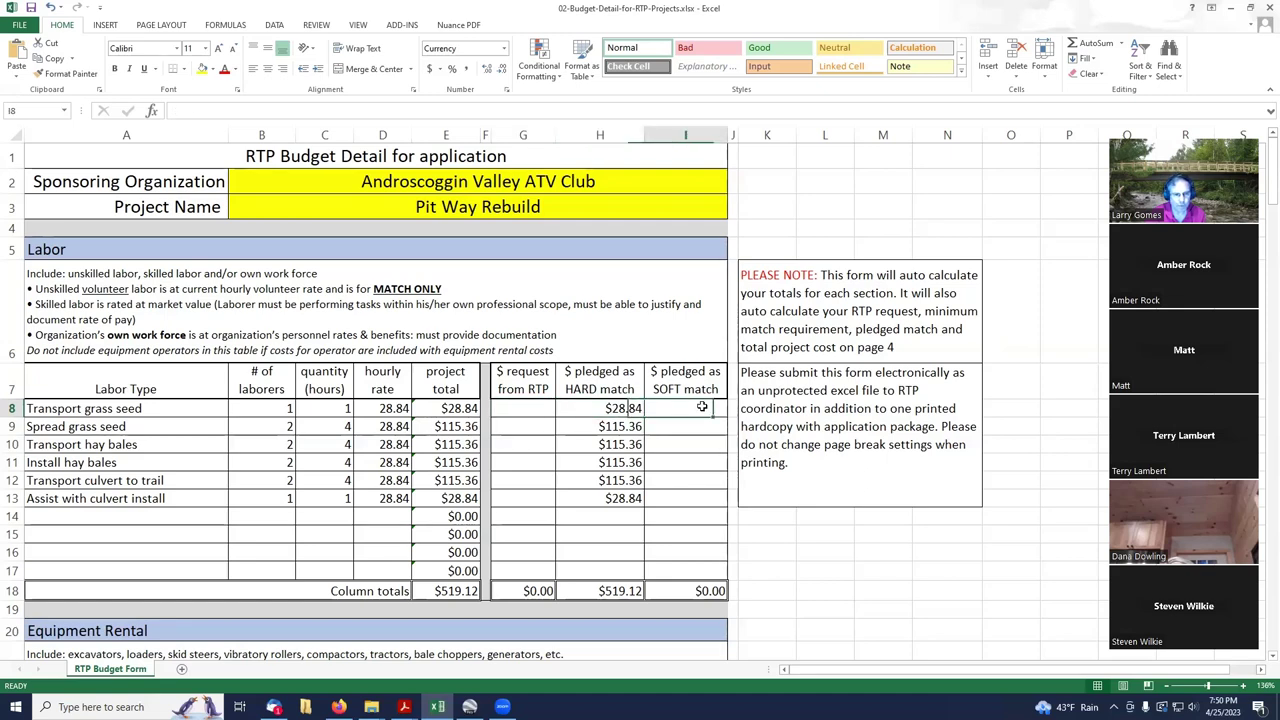
pyautogui.click(530, 411)
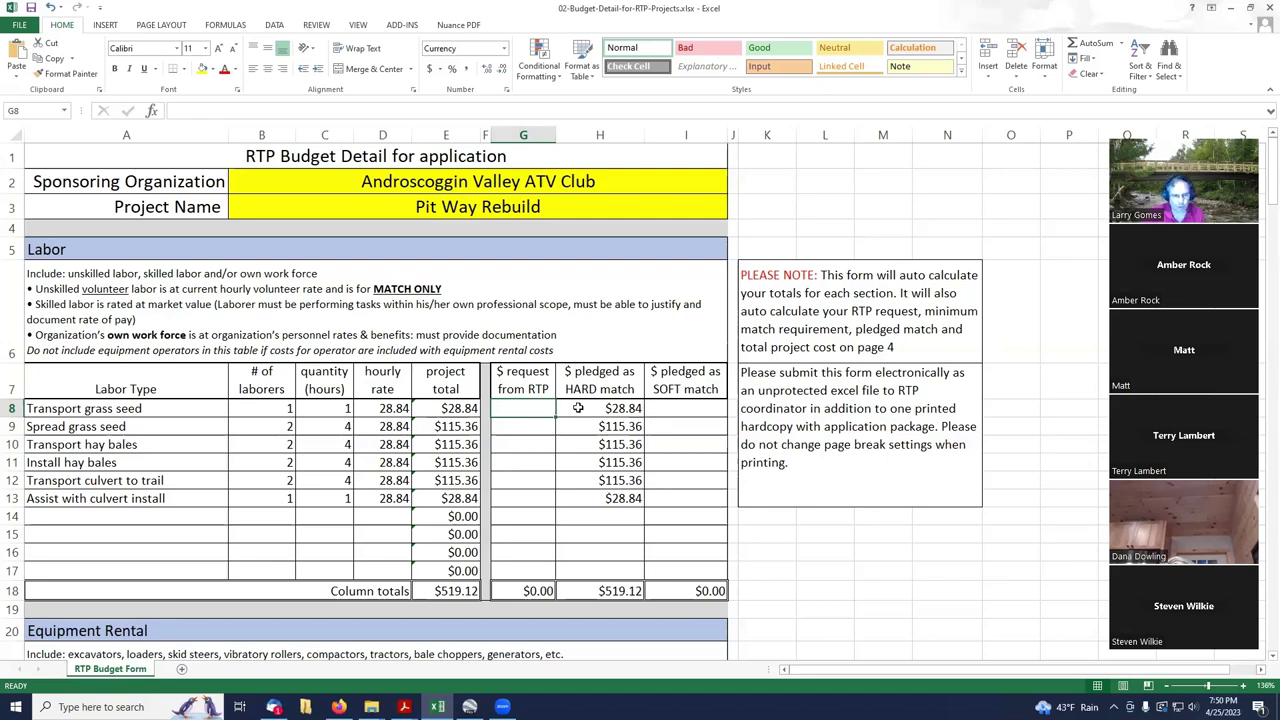
pyautogui.moveTo(578, 408); pyautogui.dragTo(600, 592)
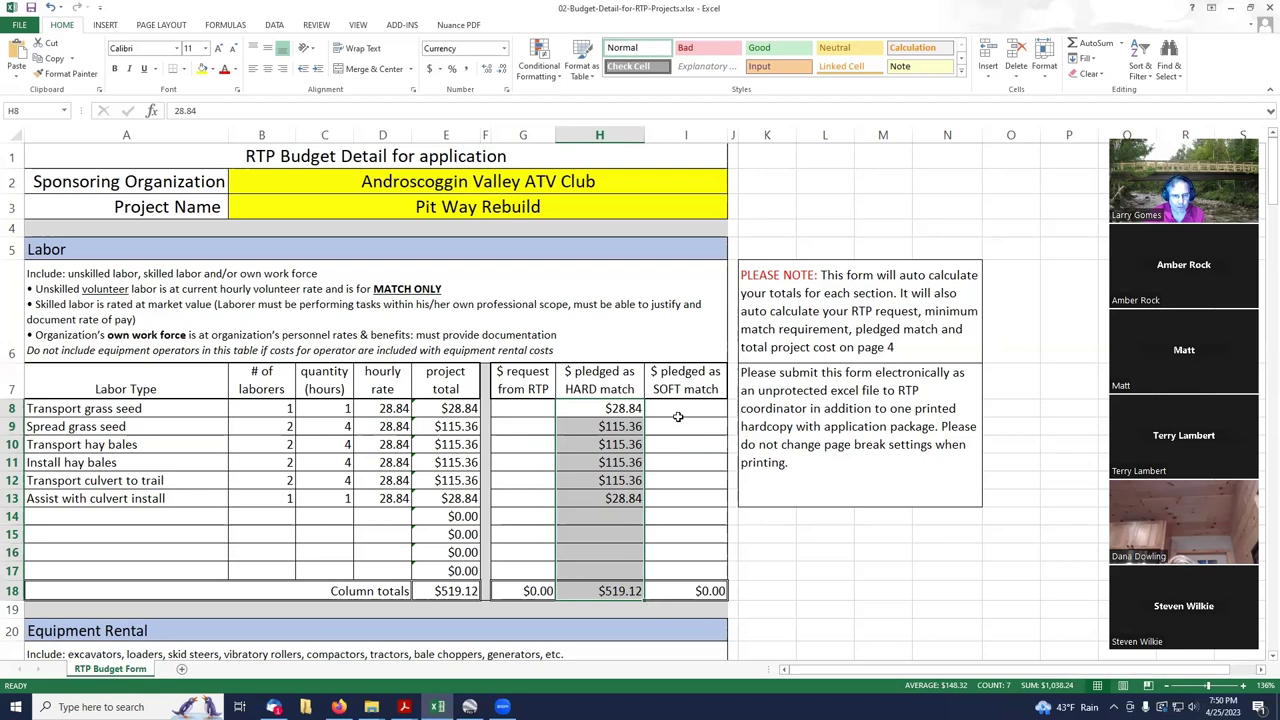
pyautogui.click(684, 412)
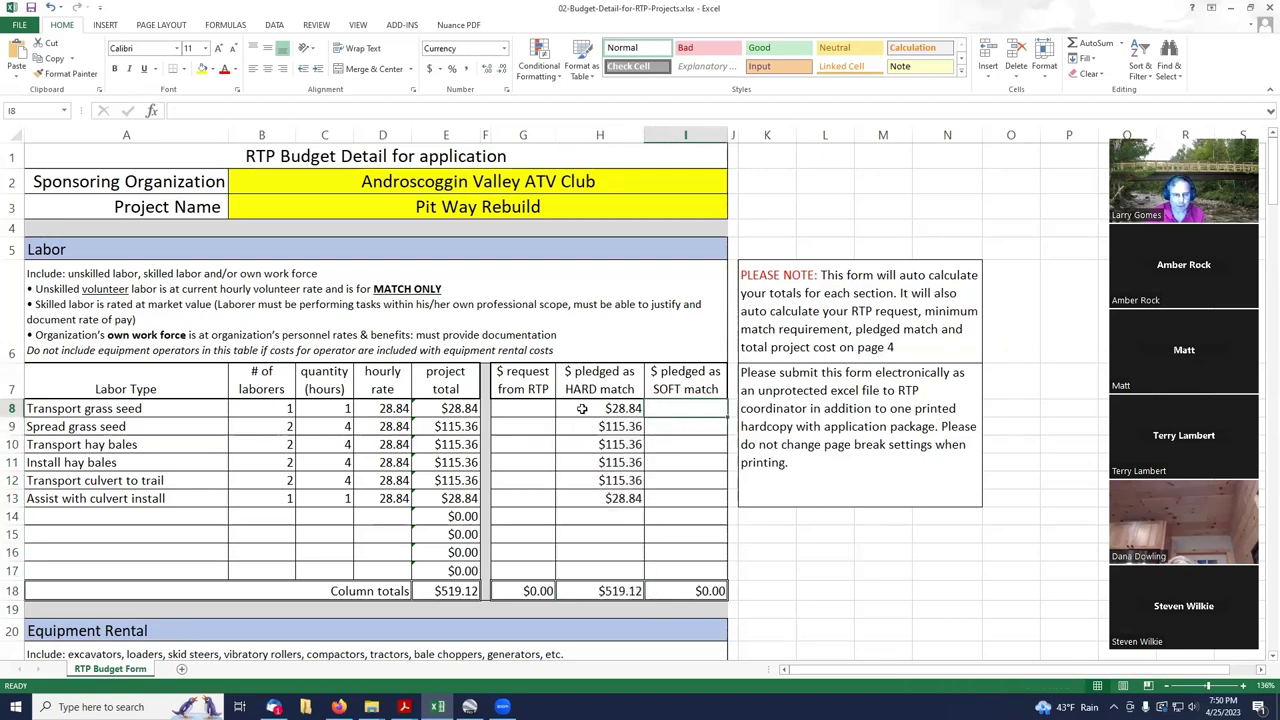
pyautogui.moveTo(583, 407); pyautogui.dragTo(590, 596)
pyautogui.click(678, 455)
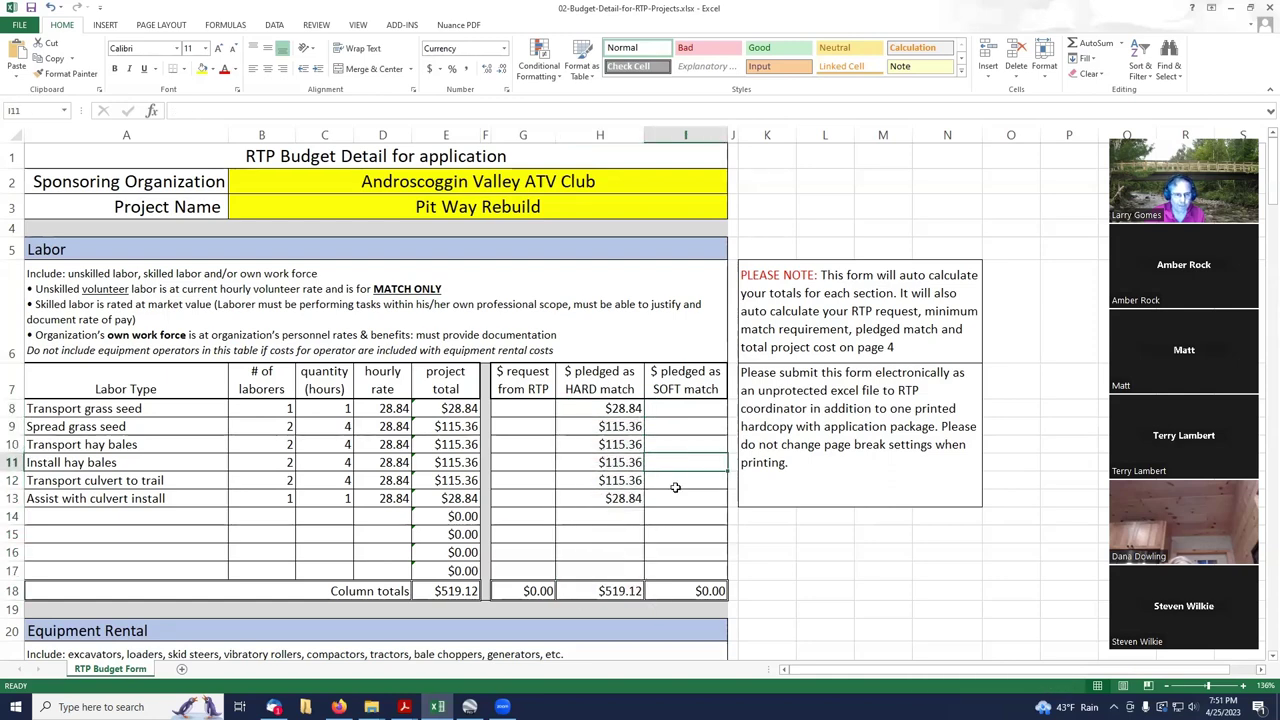
pyautogui.scroll(-5, 536, 422)
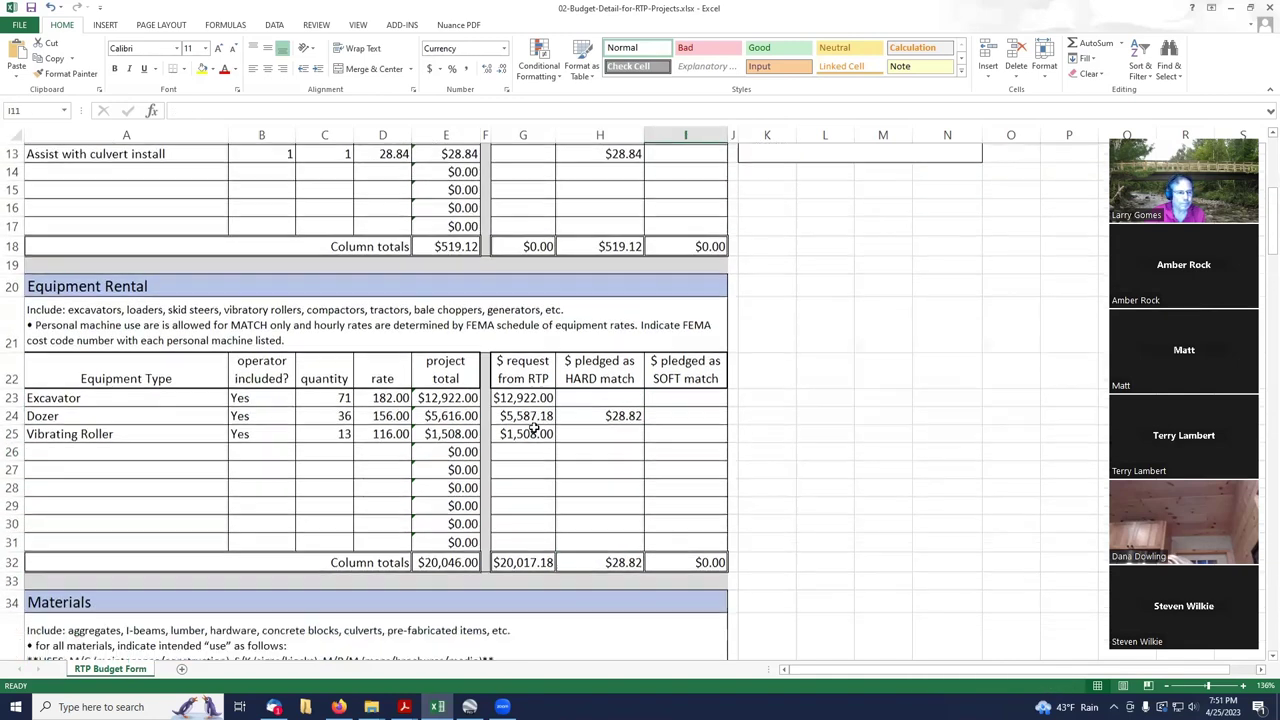
pyautogui.scroll(-1, 534, 428)
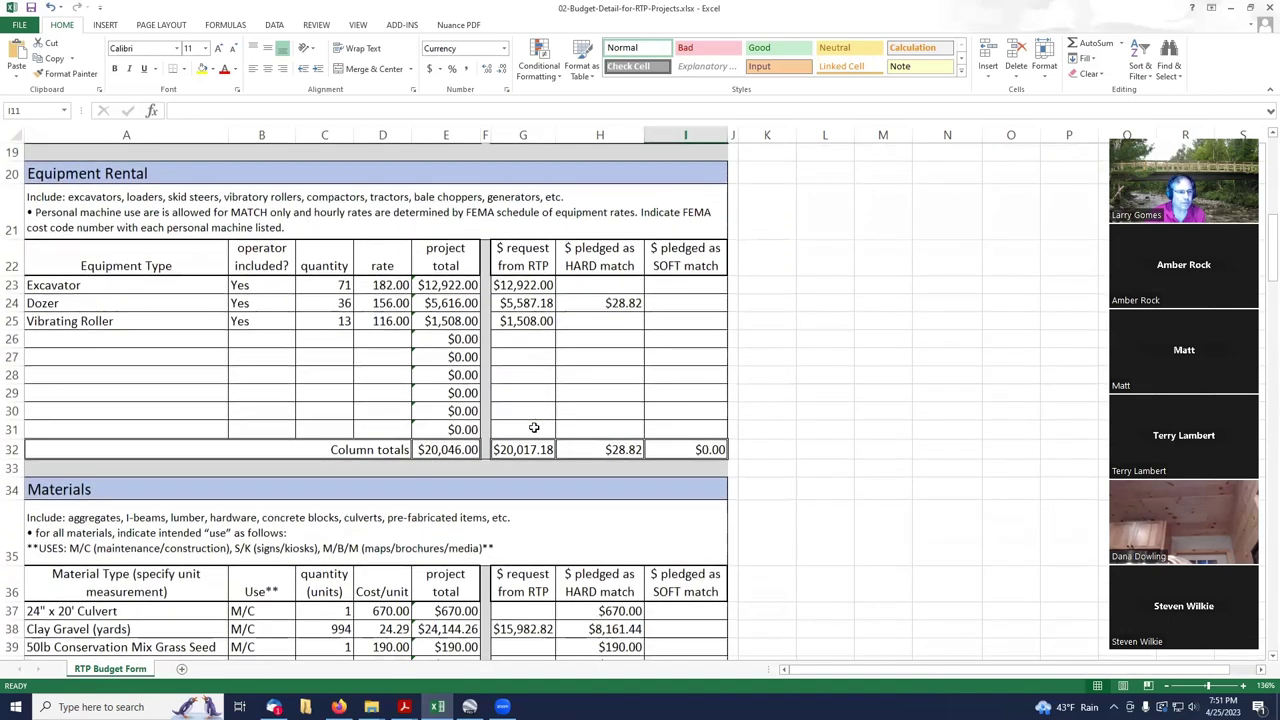
pyautogui.click(100, 287)
pyautogui.click(104, 300)
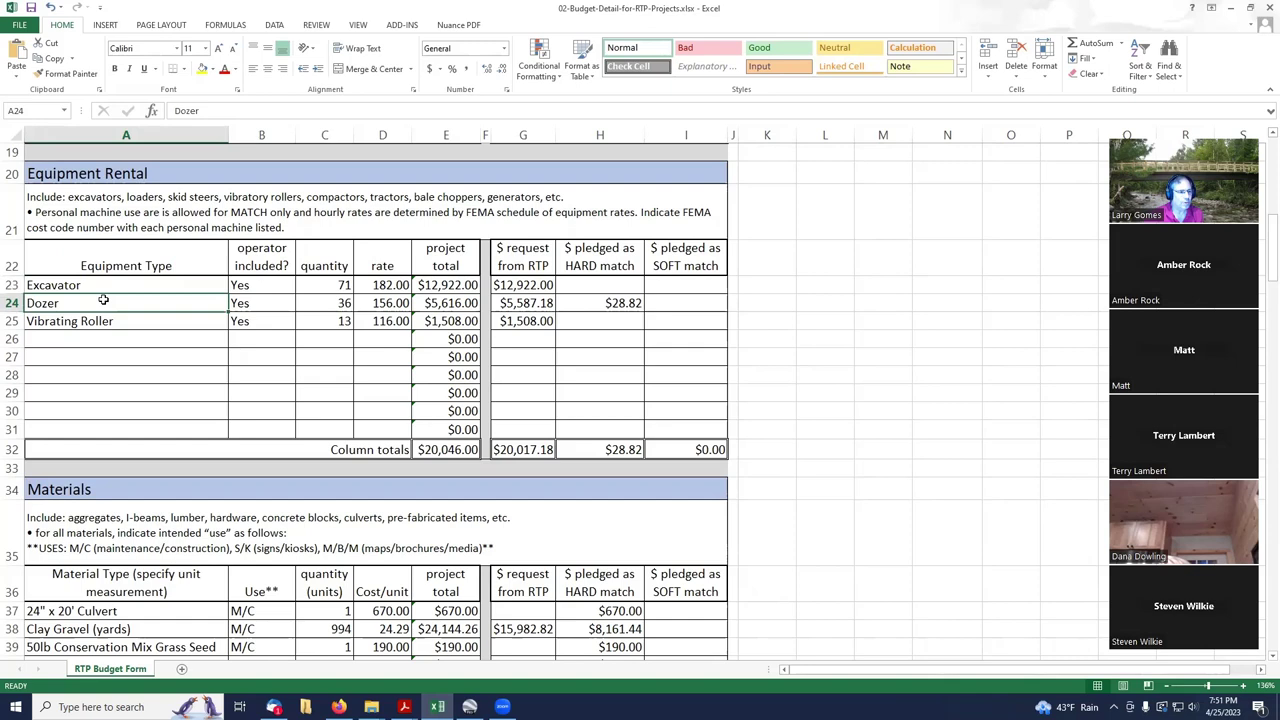
pyautogui.click(115, 322)
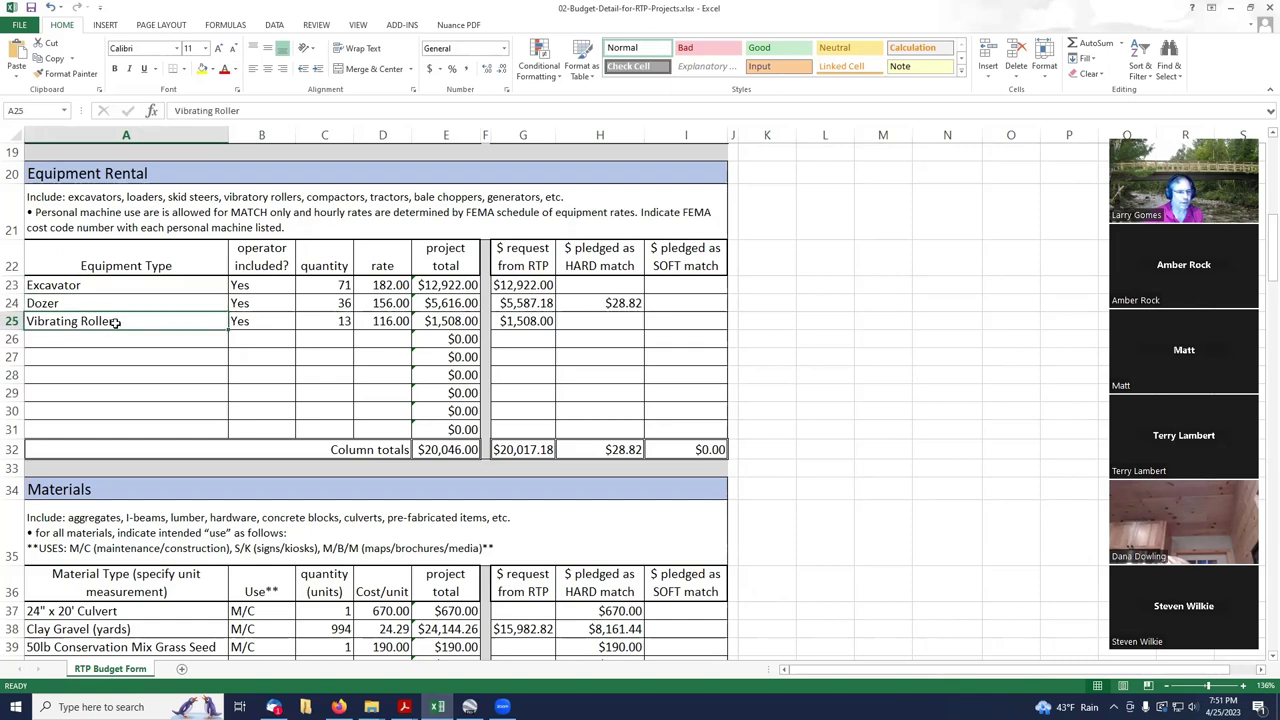
pyautogui.click(273, 284)
pyautogui.click(268, 302)
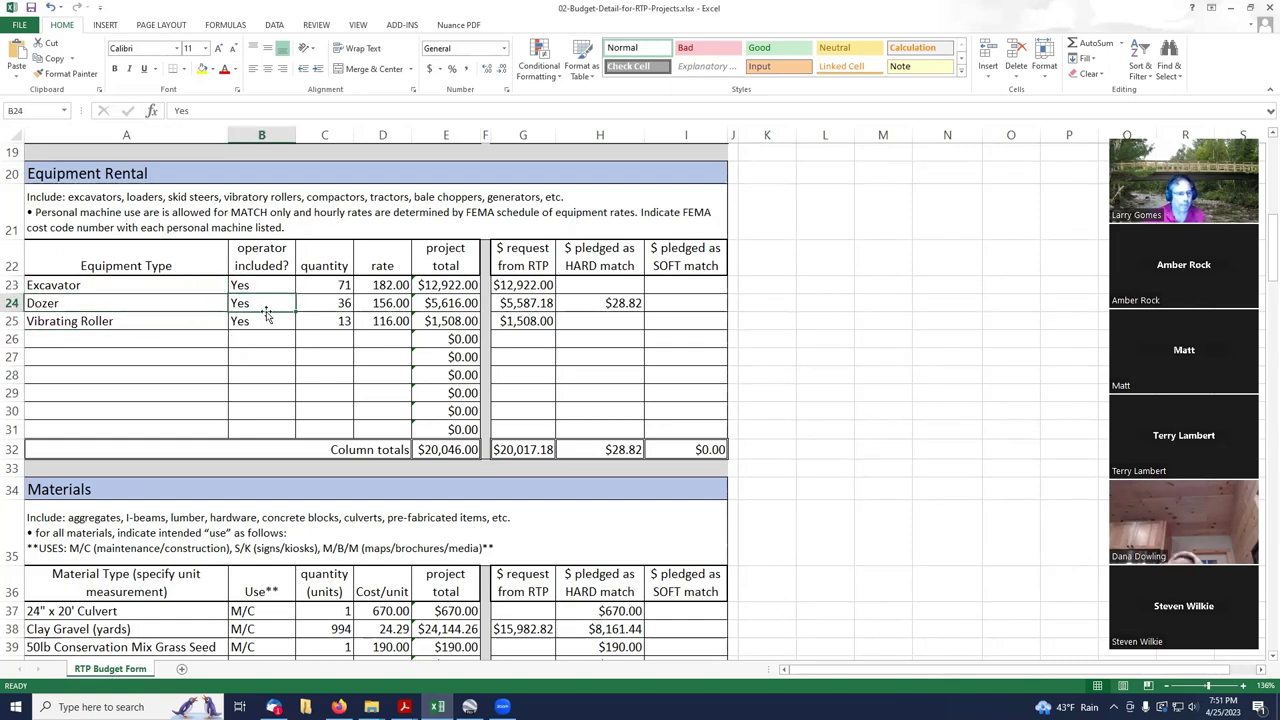
pyautogui.click(266, 320)
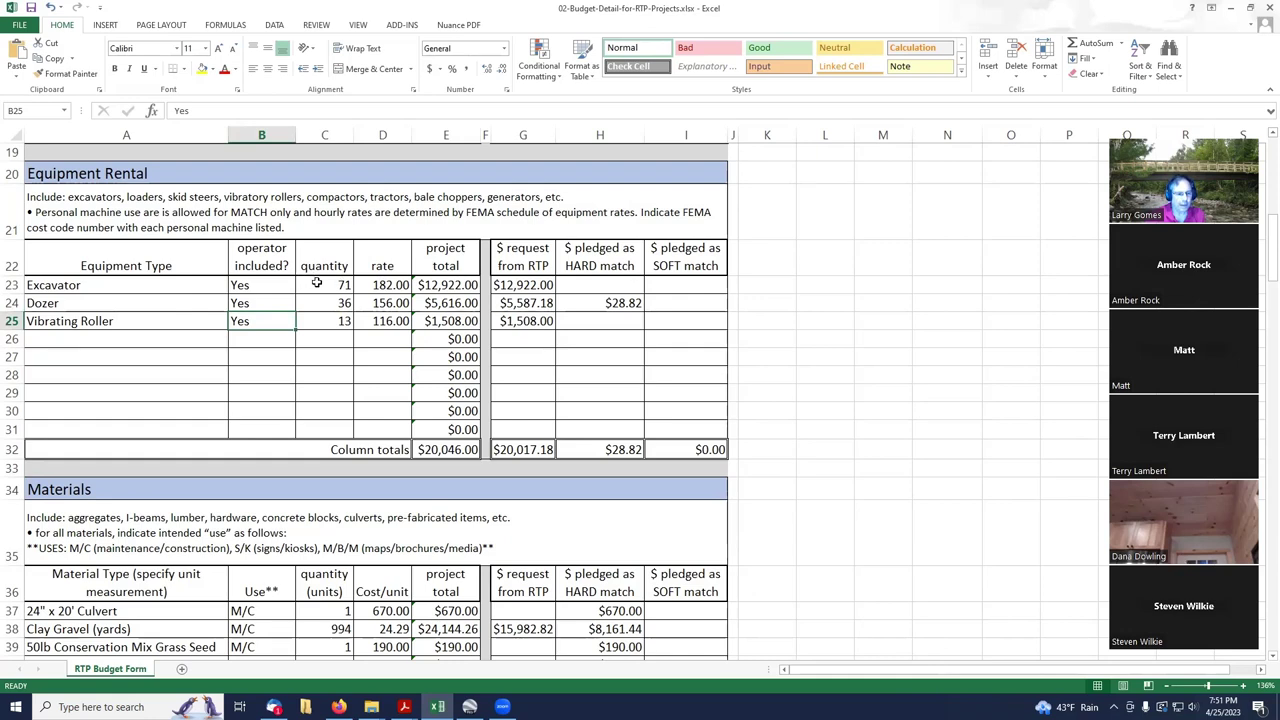
pyautogui.click(316, 284)
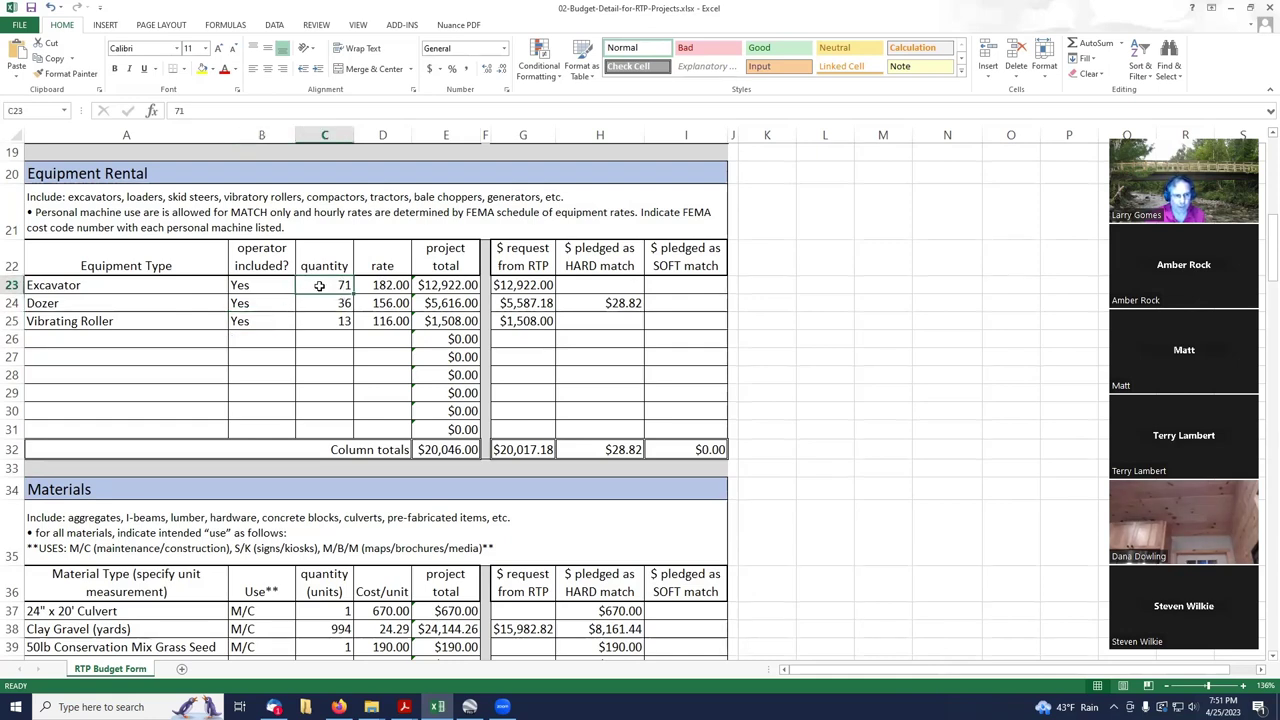
pyautogui.click(385, 285)
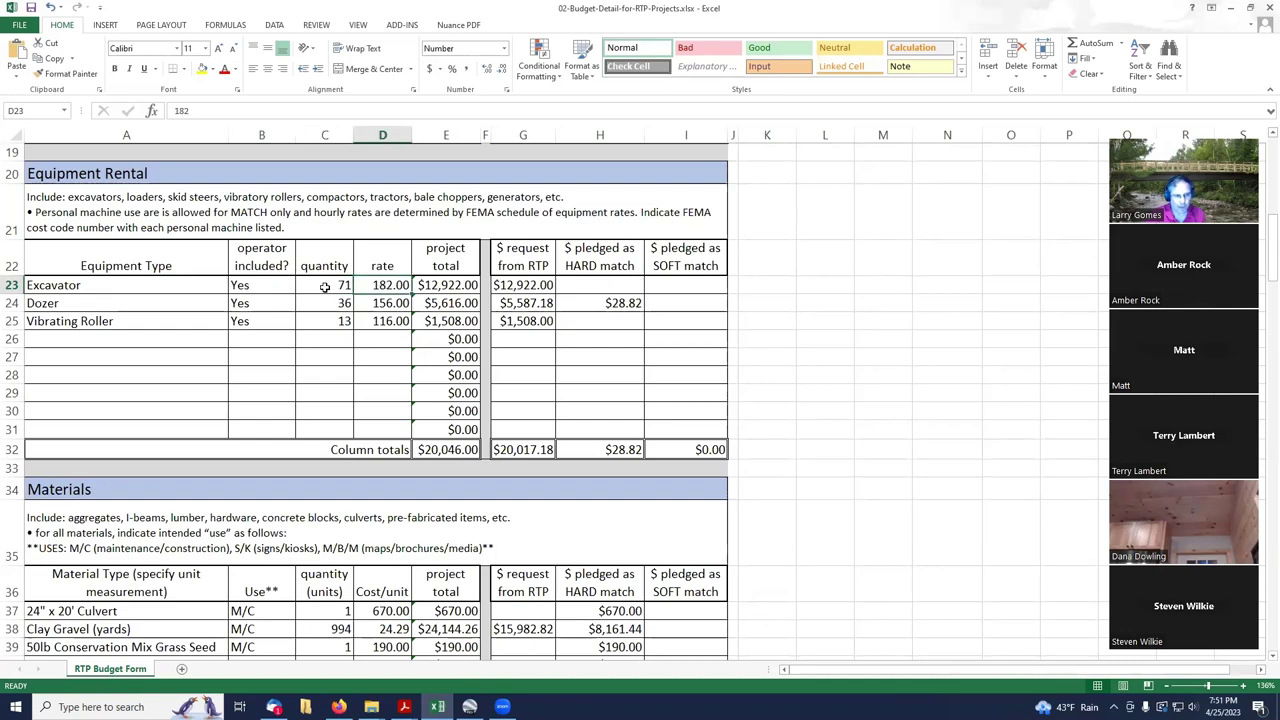
pyautogui.click(325, 285)
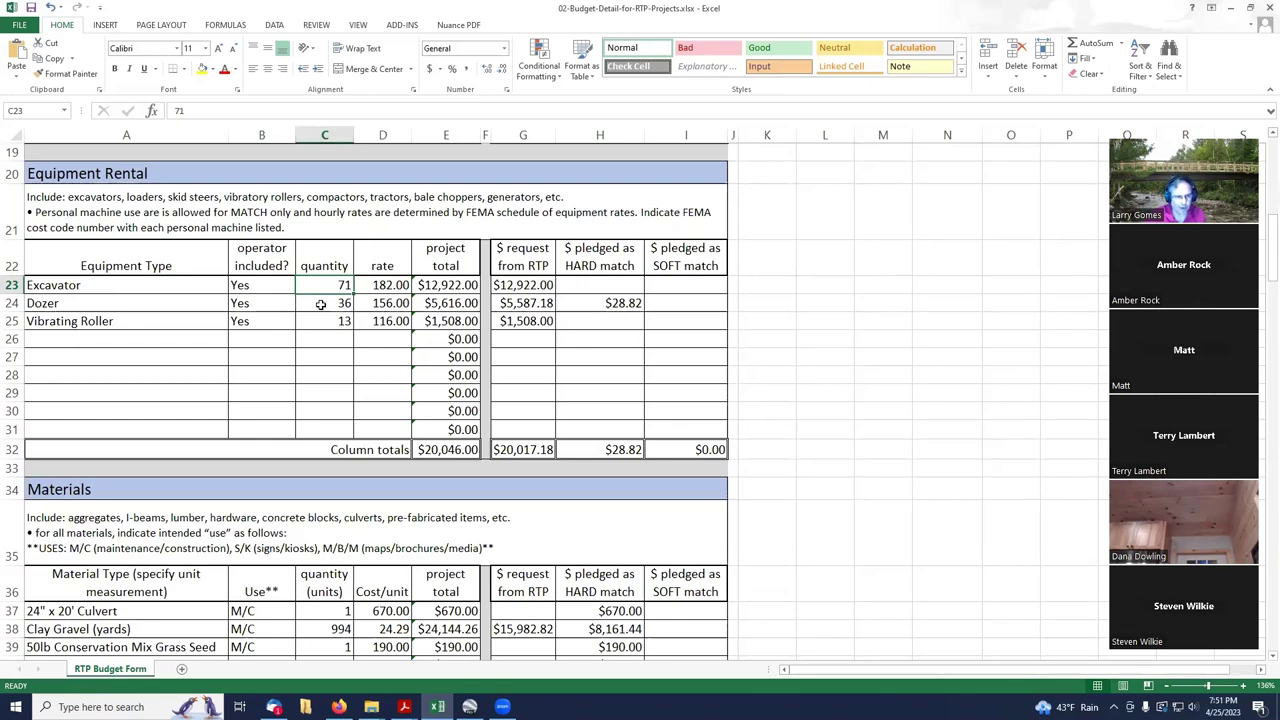
pyautogui.click(321, 304)
pyautogui.click(325, 286)
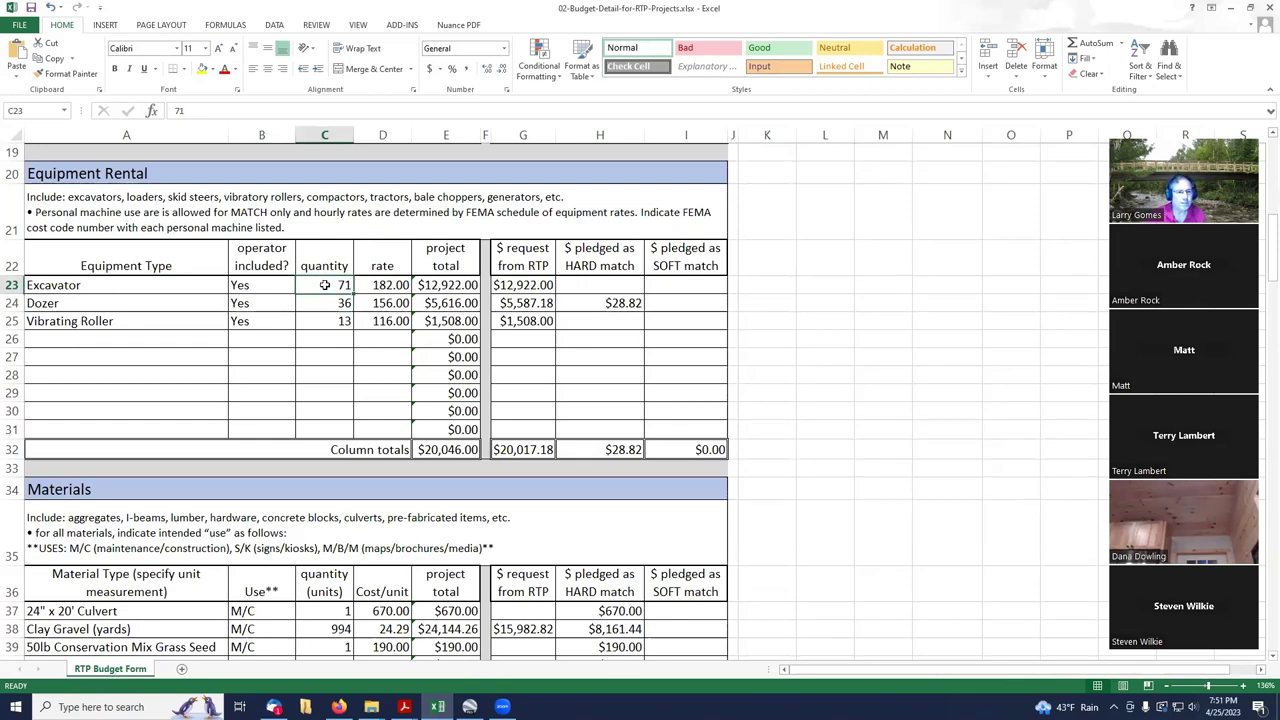
pyautogui.click(370, 285)
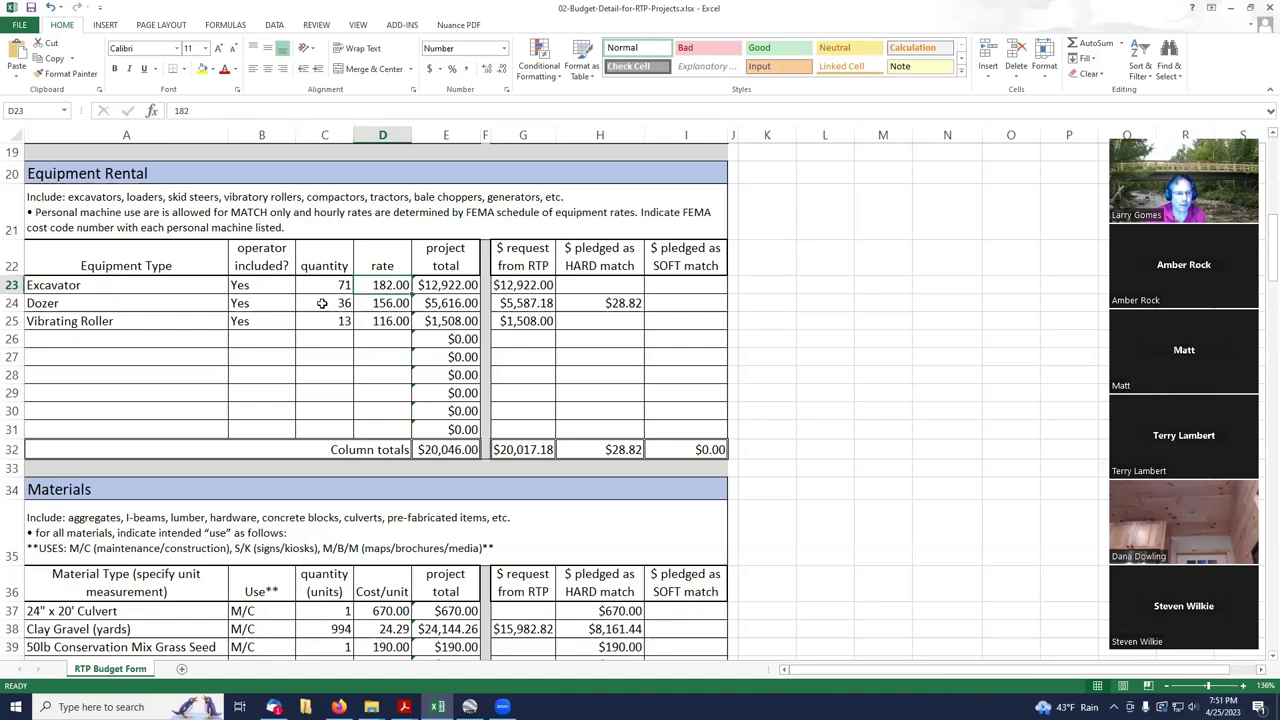
pyautogui.click(322, 303)
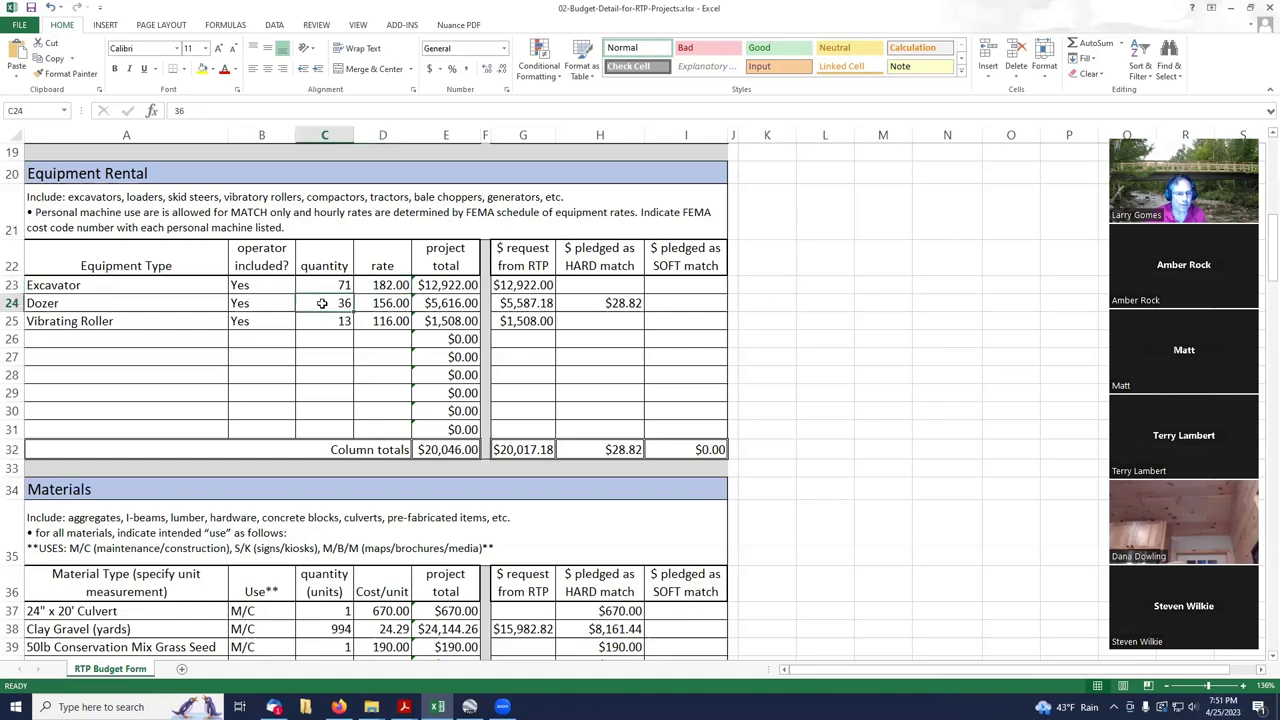
pyautogui.click(380, 303)
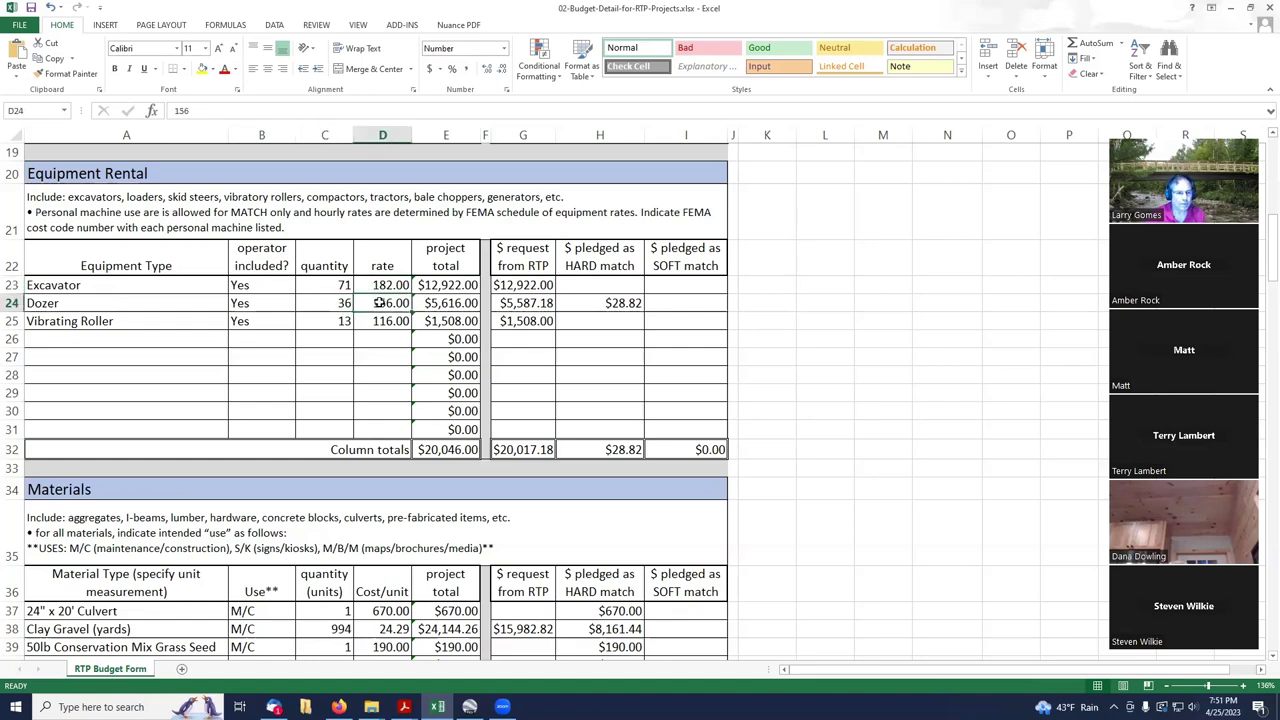
pyautogui.click(325, 325)
pyautogui.click(380, 322)
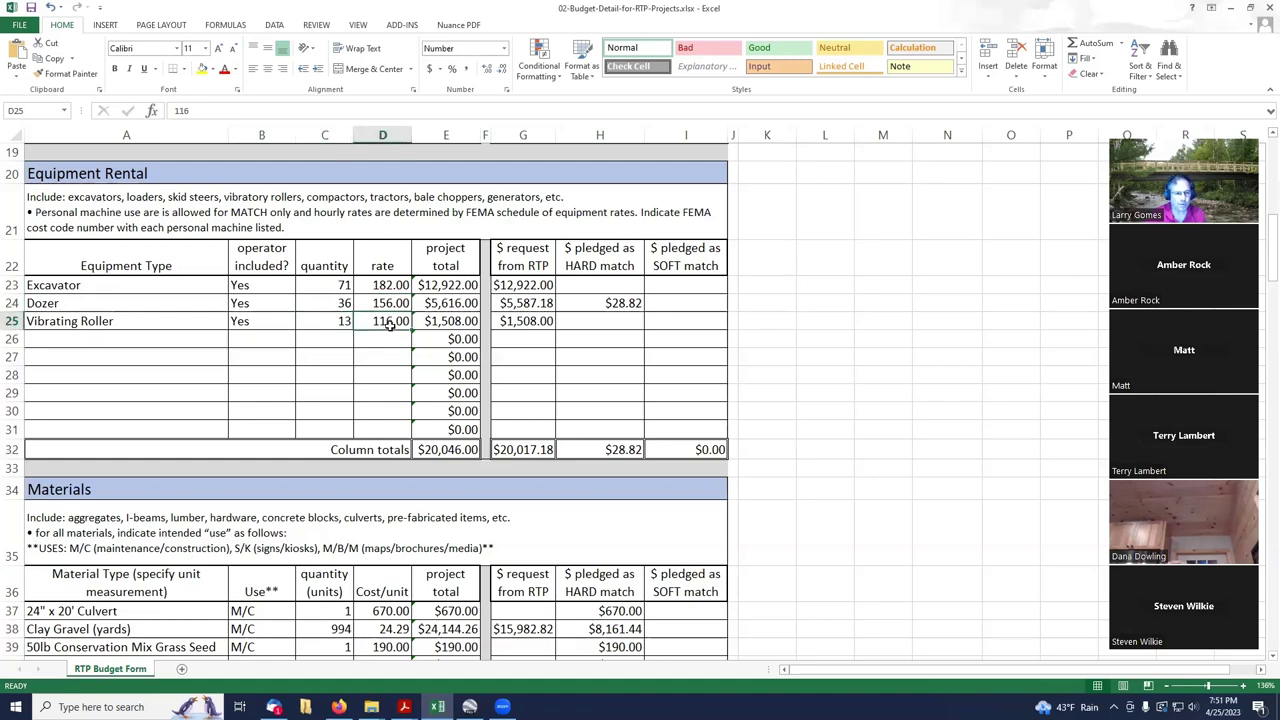
pyautogui.click(519, 284)
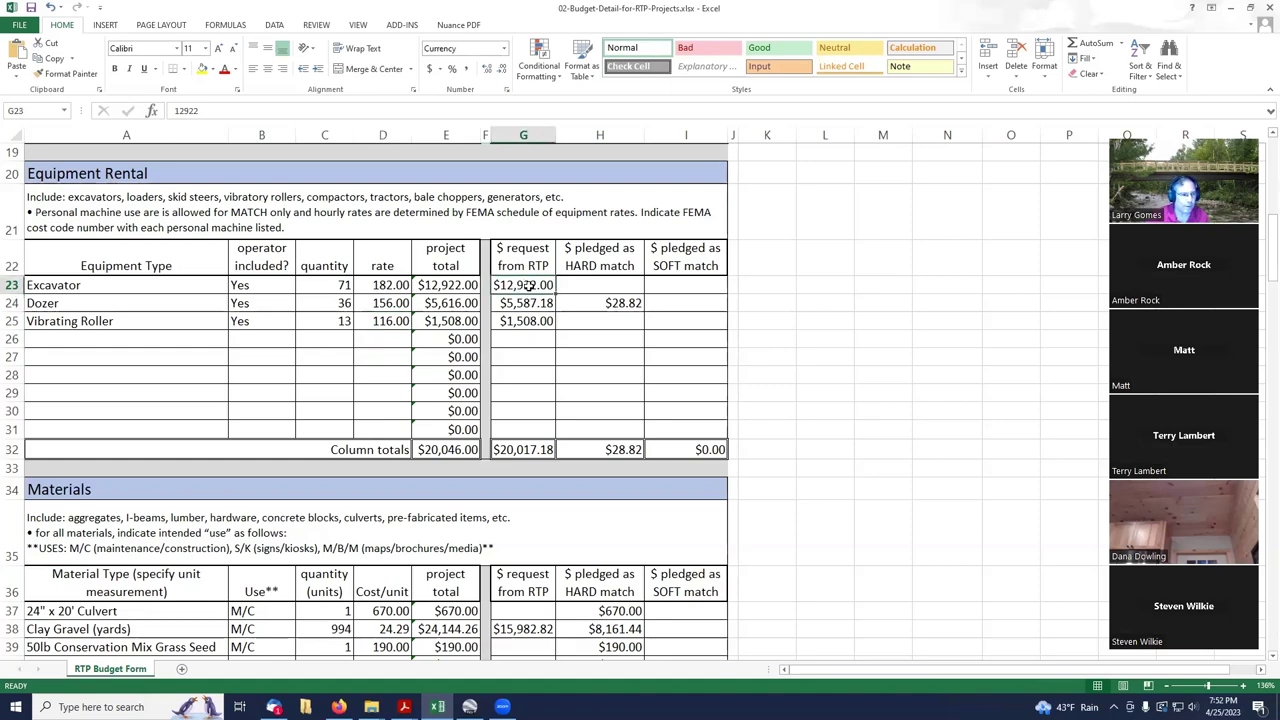
pyautogui.click(527, 307)
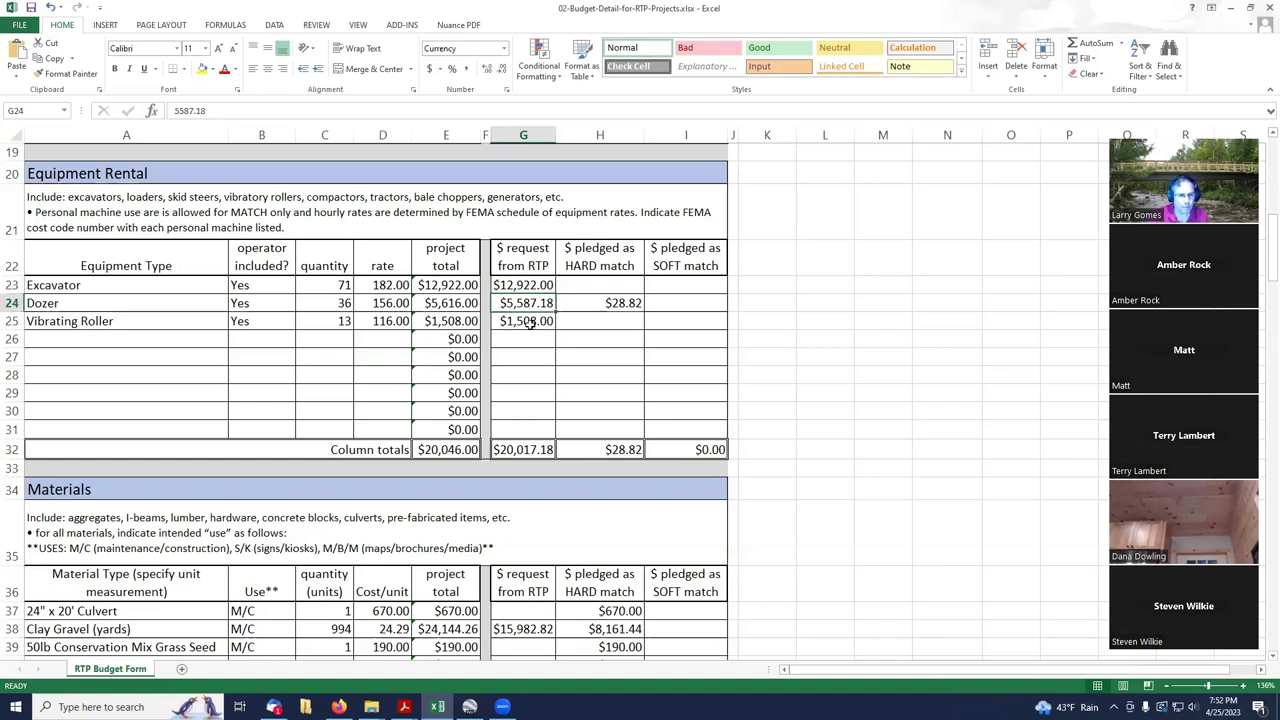
pyautogui.click(527, 324)
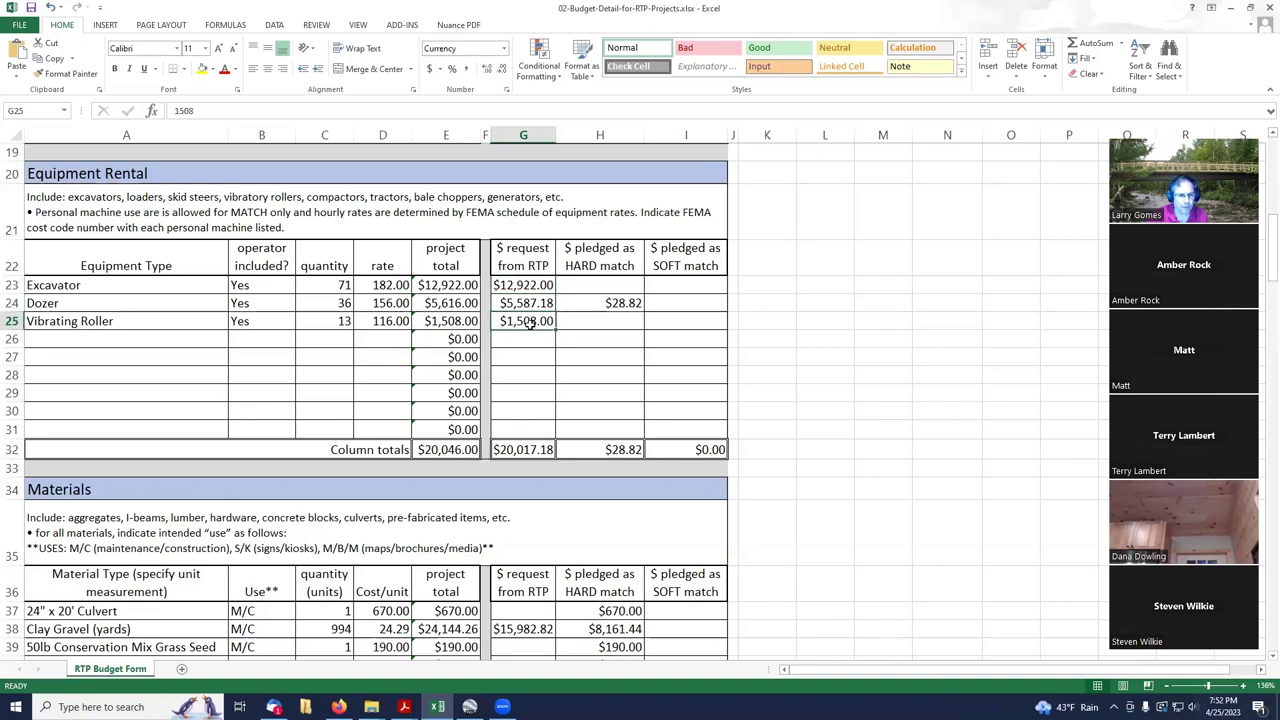
pyautogui.click(523, 449)
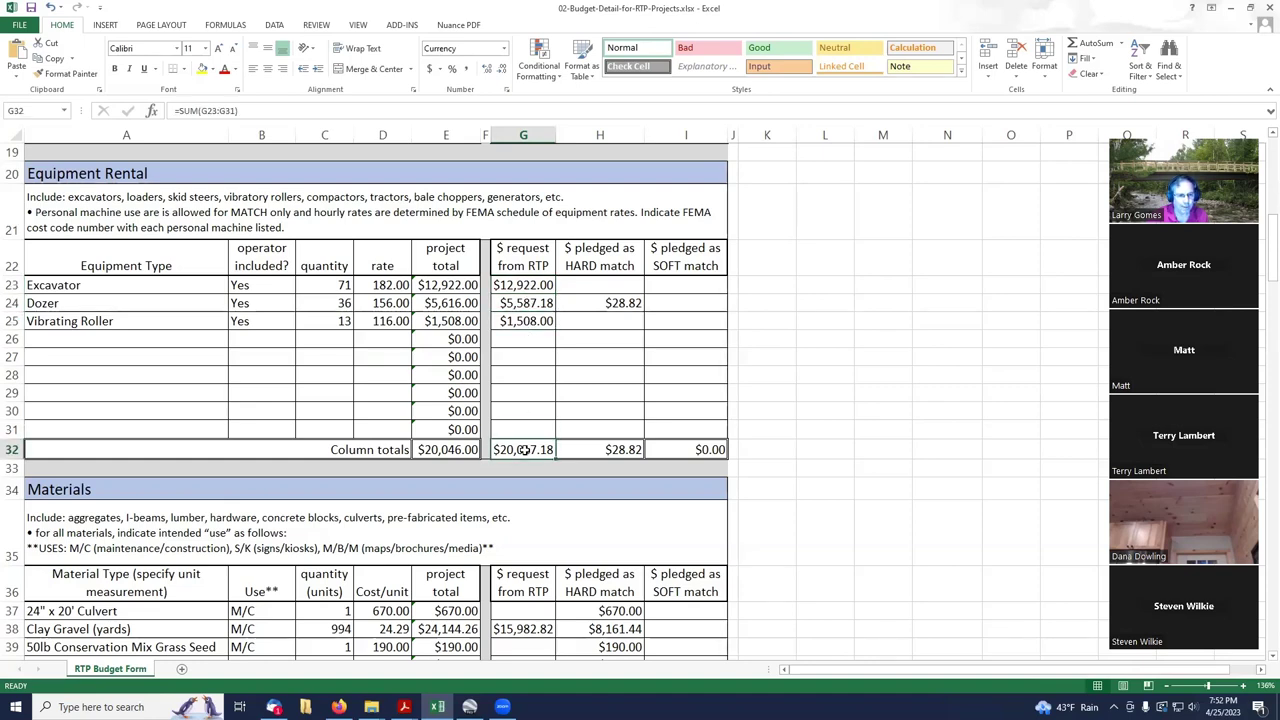
pyautogui.click(597, 305)
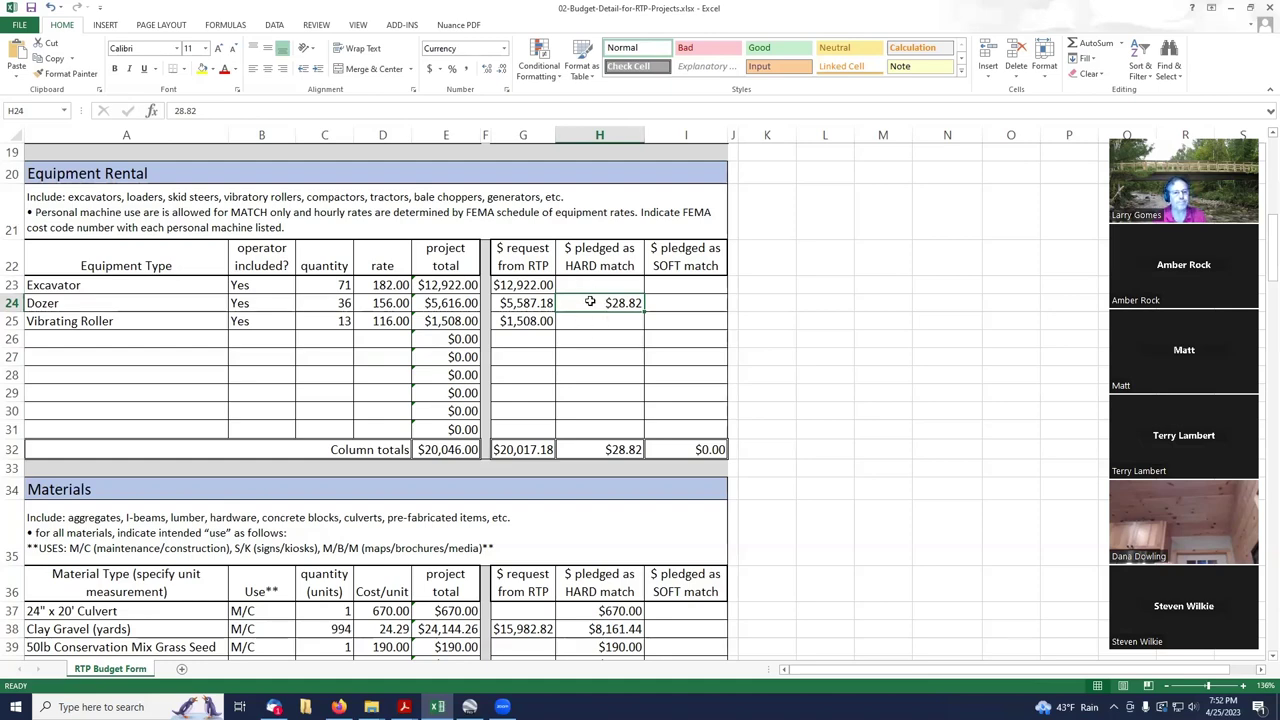
pyautogui.scroll(-3, 590, 334)
pyautogui.scroll(-1, 592, 336)
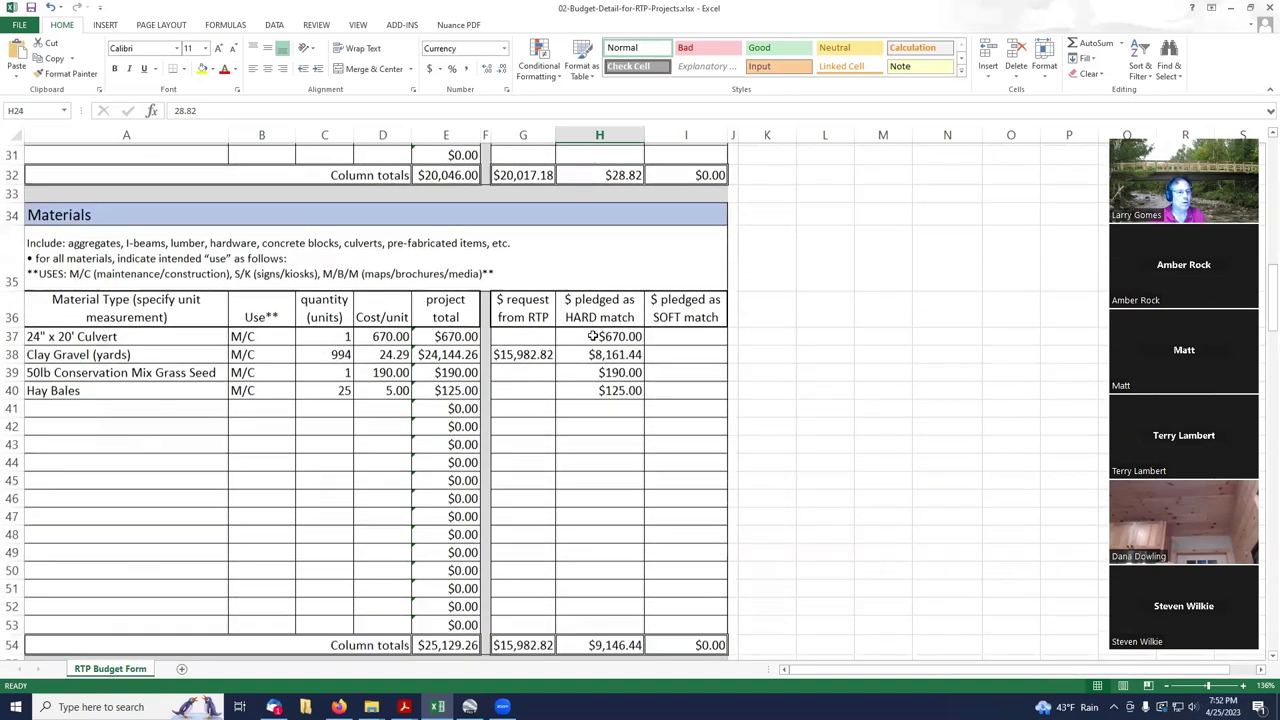
pyautogui.click(98, 337)
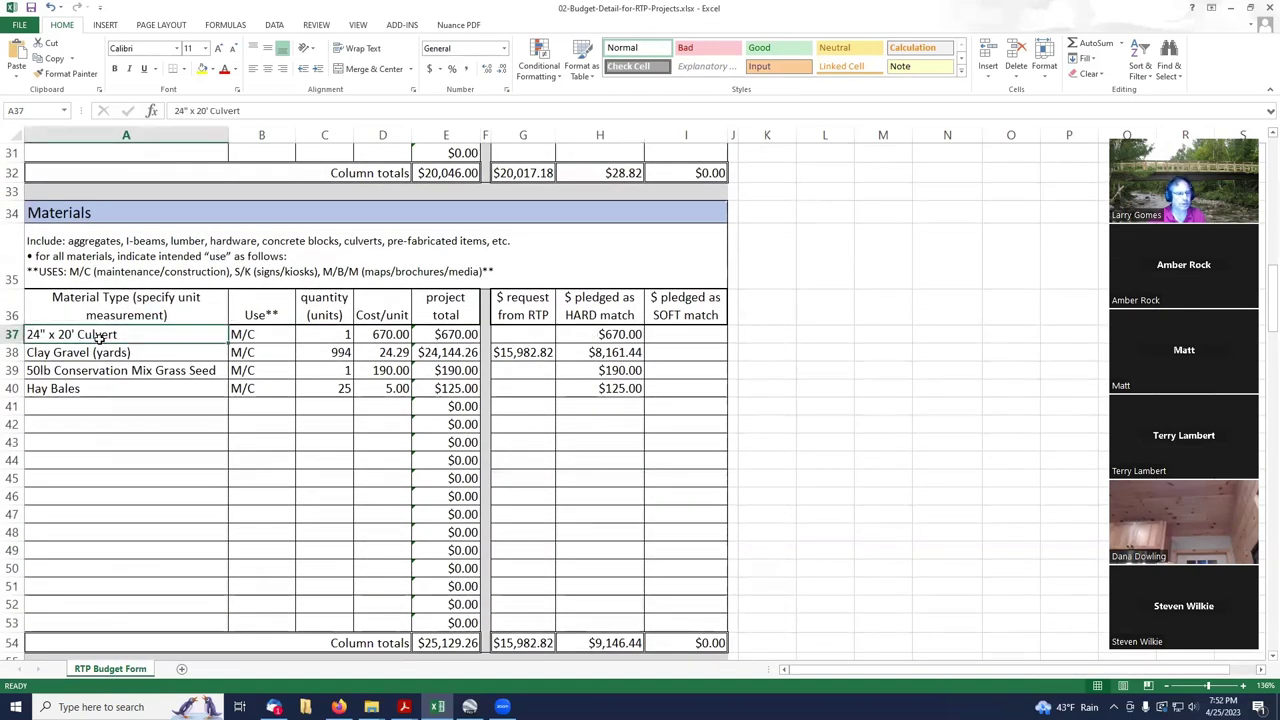
pyautogui.click(110, 352)
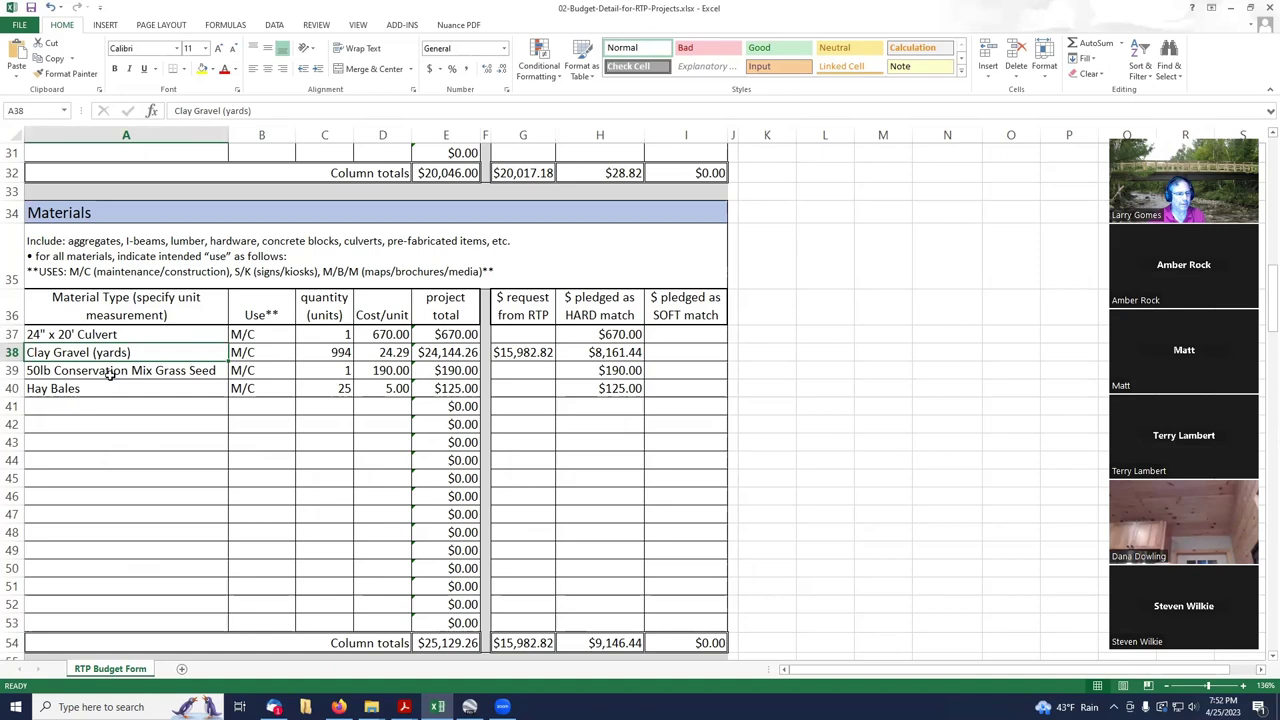
pyautogui.click(110, 371)
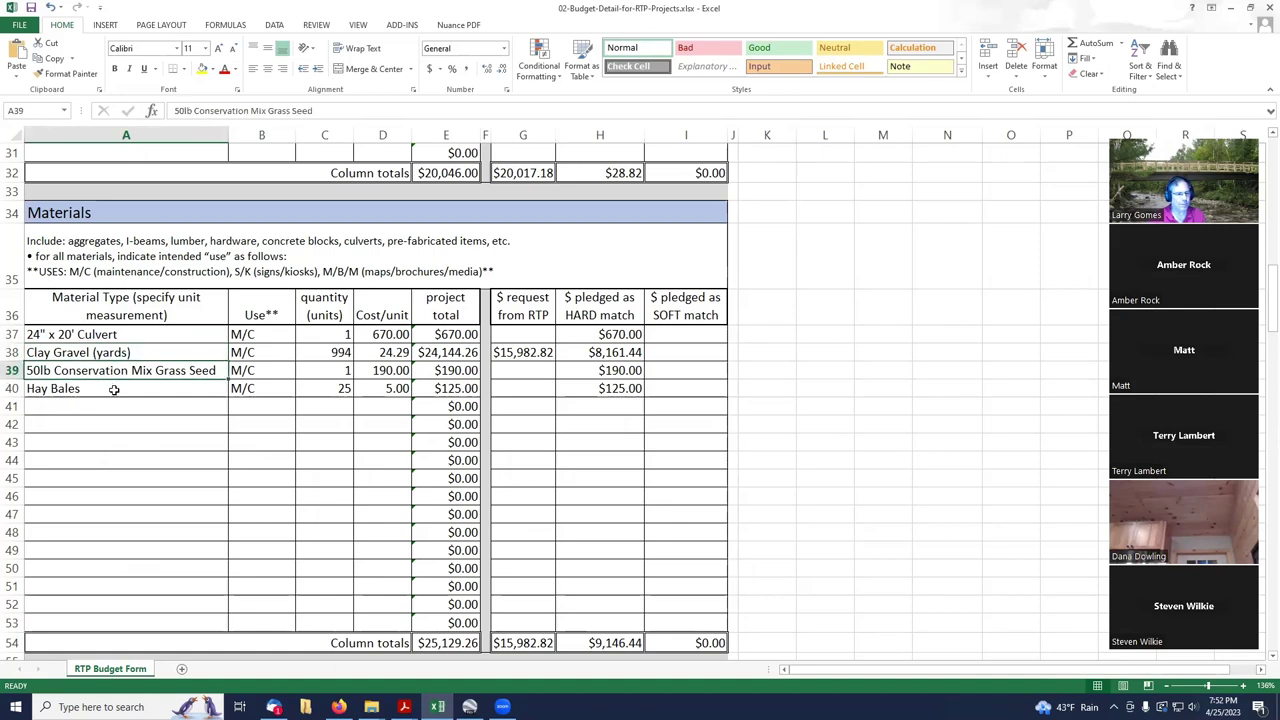
pyautogui.click(114, 388)
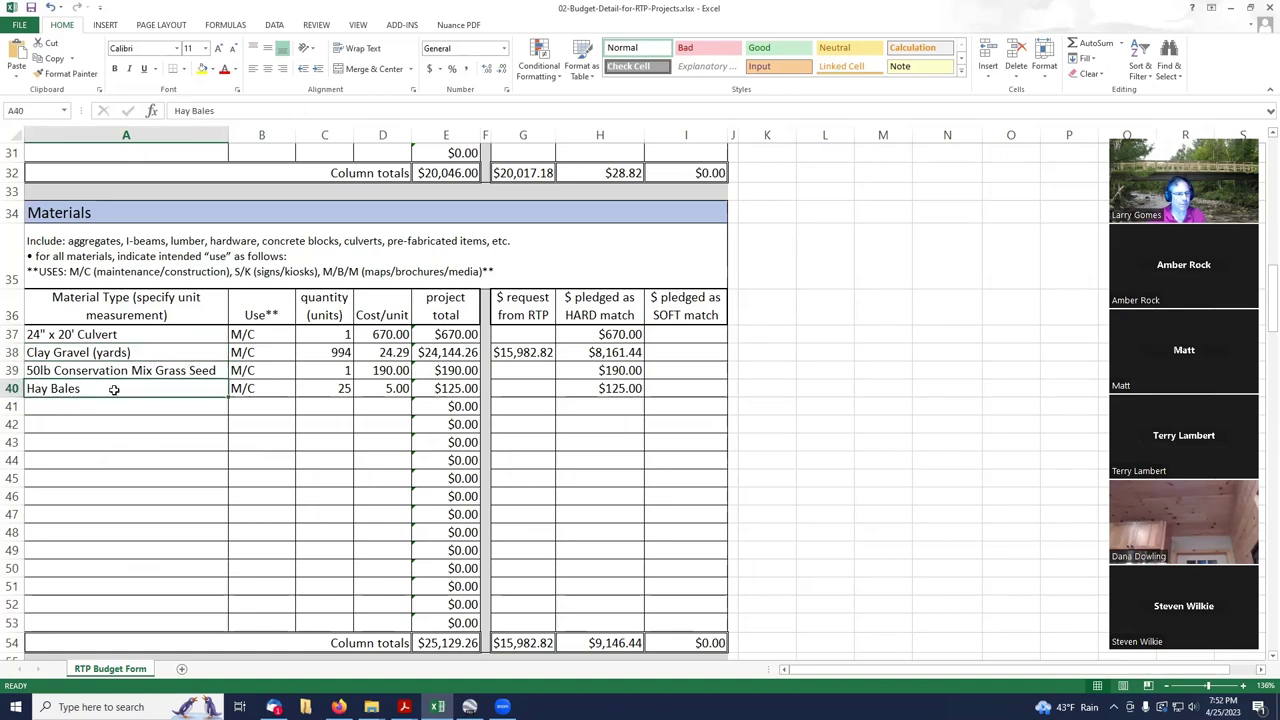
pyautogui.click(322, 333)
pyautogui.click(392, 335)
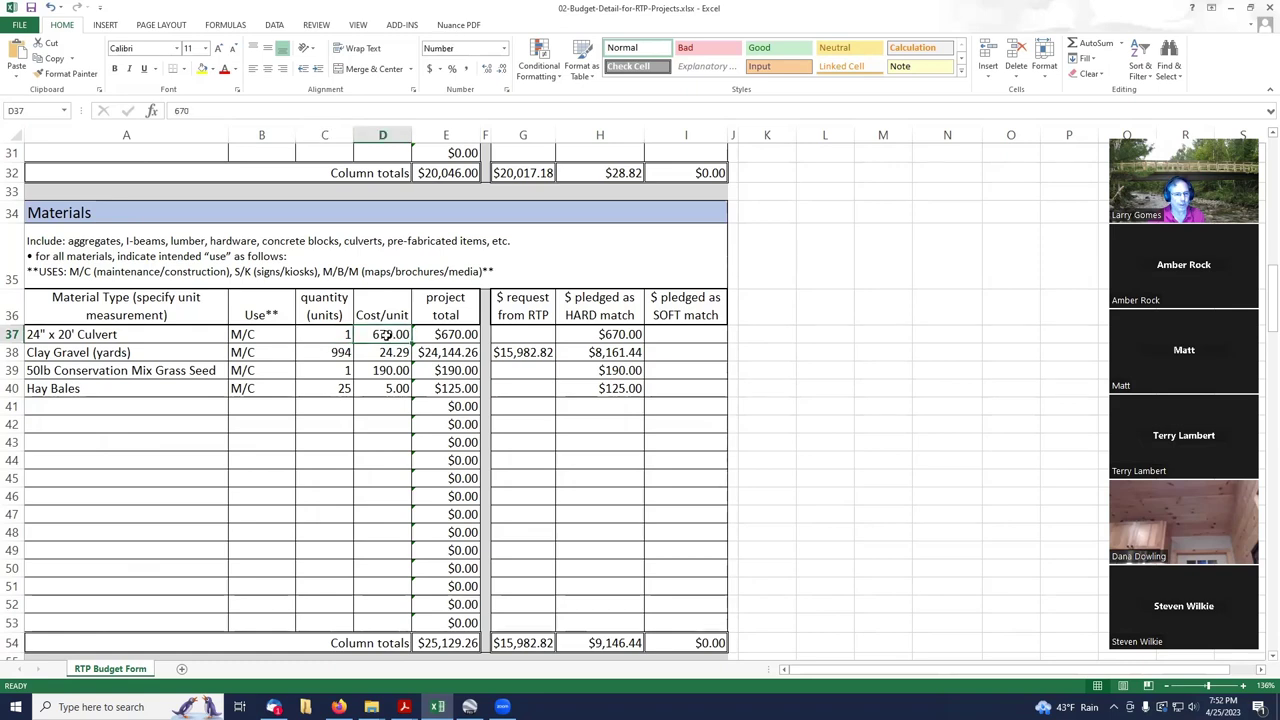
pyautogui.click(340, 356)
pyautogui.click(383, 355)
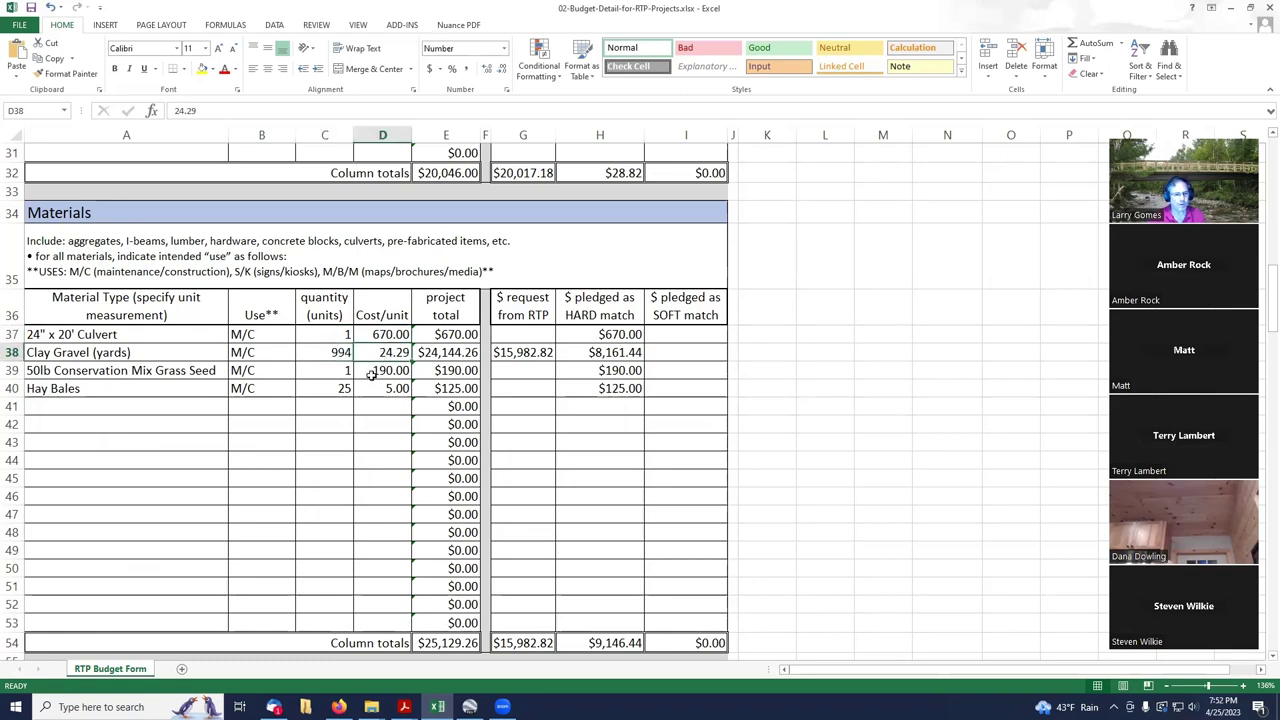
pyautogui.click(343, 371)
pyautogui.click(343, 387)
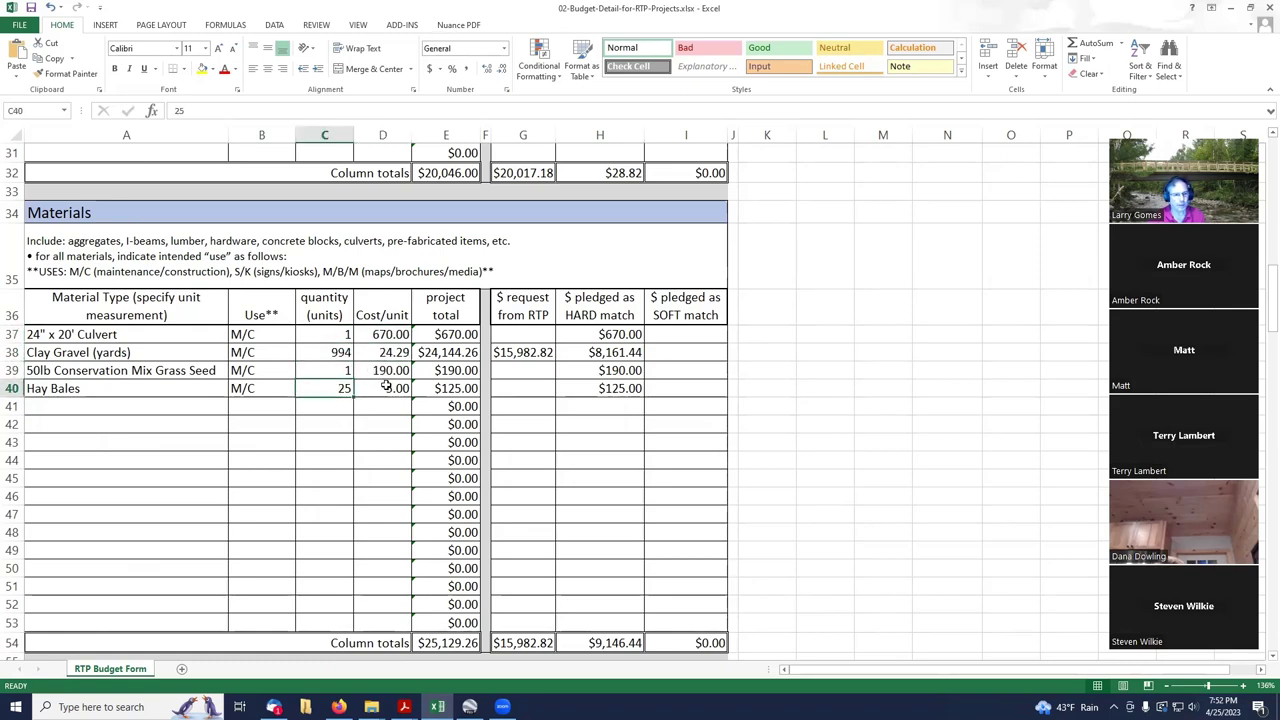
pyautogui.click(385, 386)
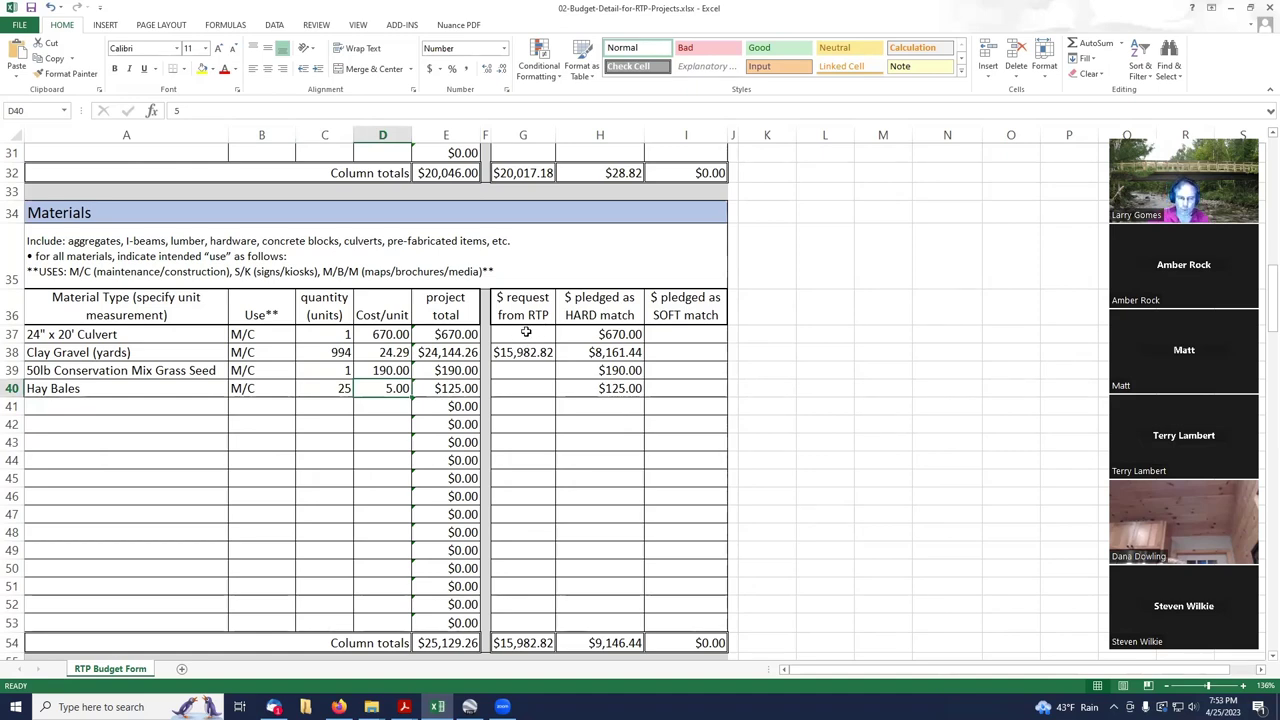
pyautogui.click(525, 332)
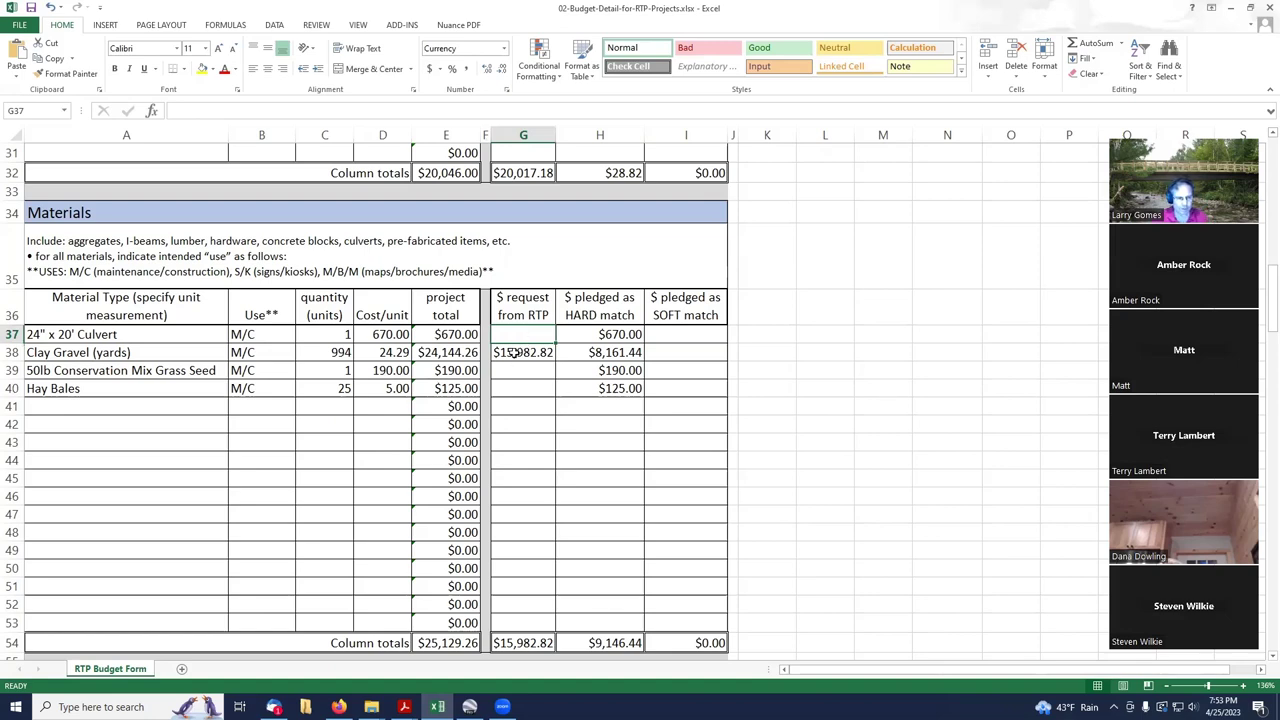
pyautogui.click(513, 352)
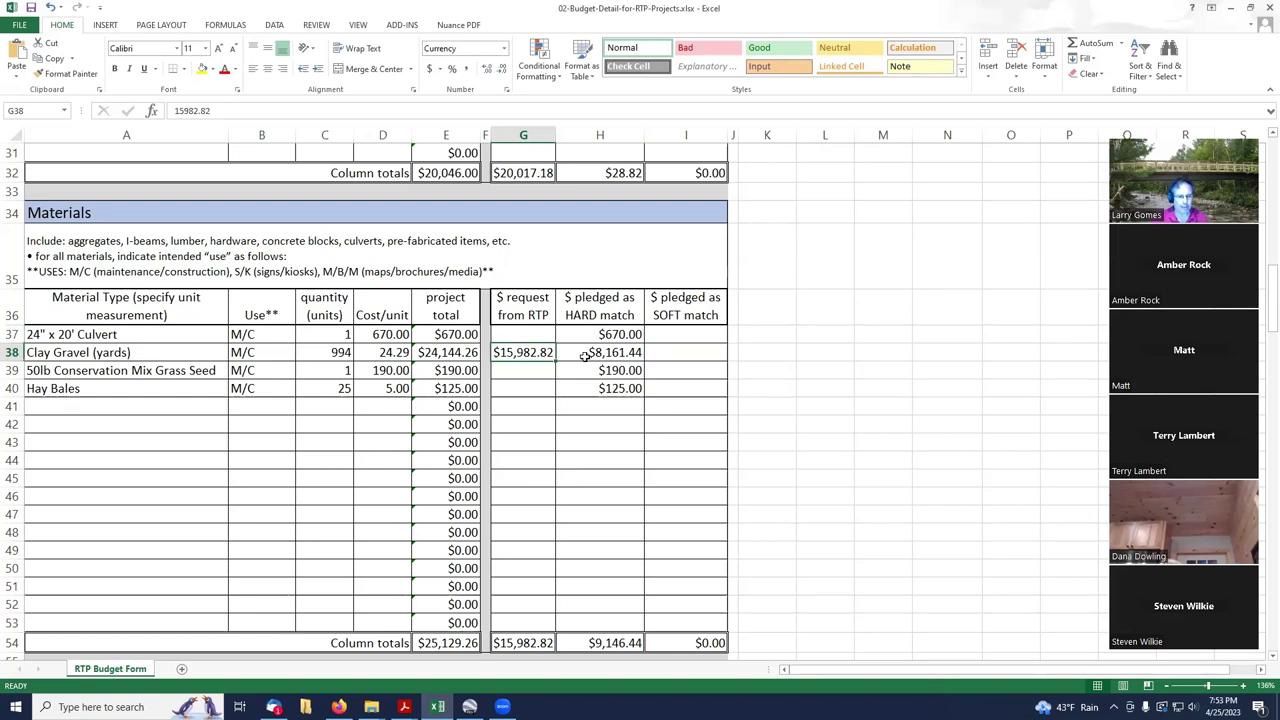
pyautogui.click(618, 356)
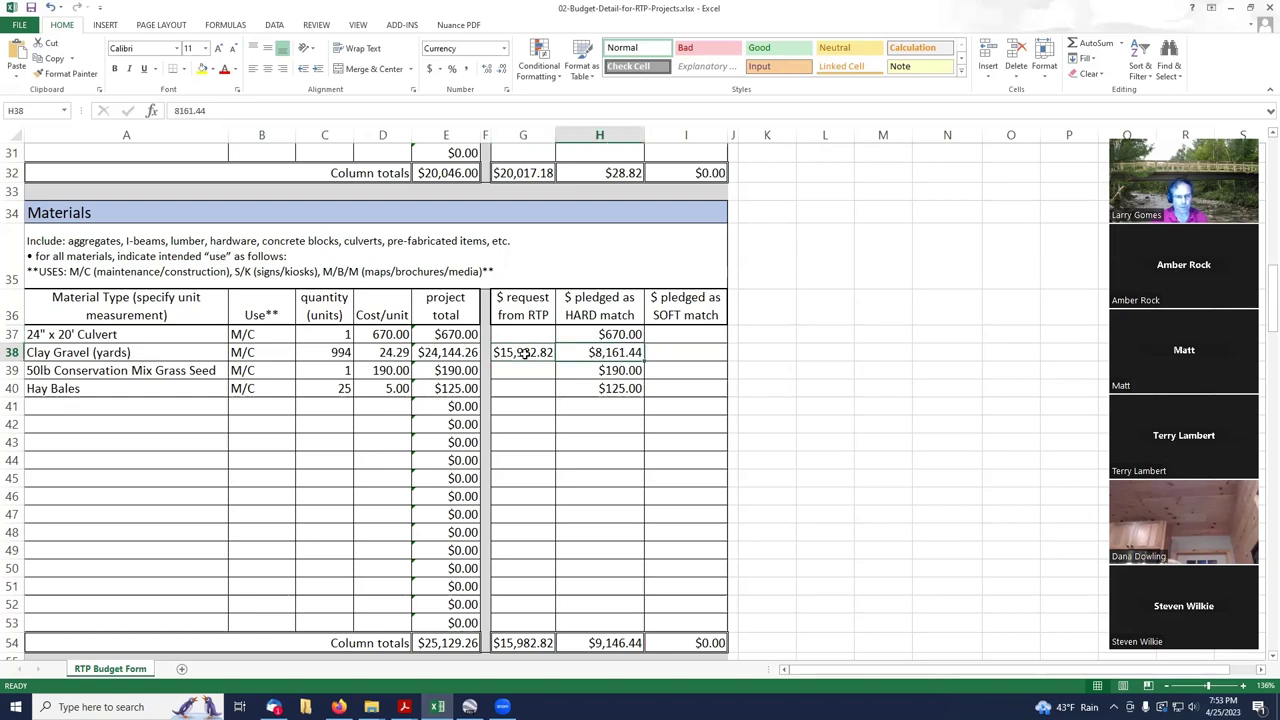
pyautogui.click(523, 353)
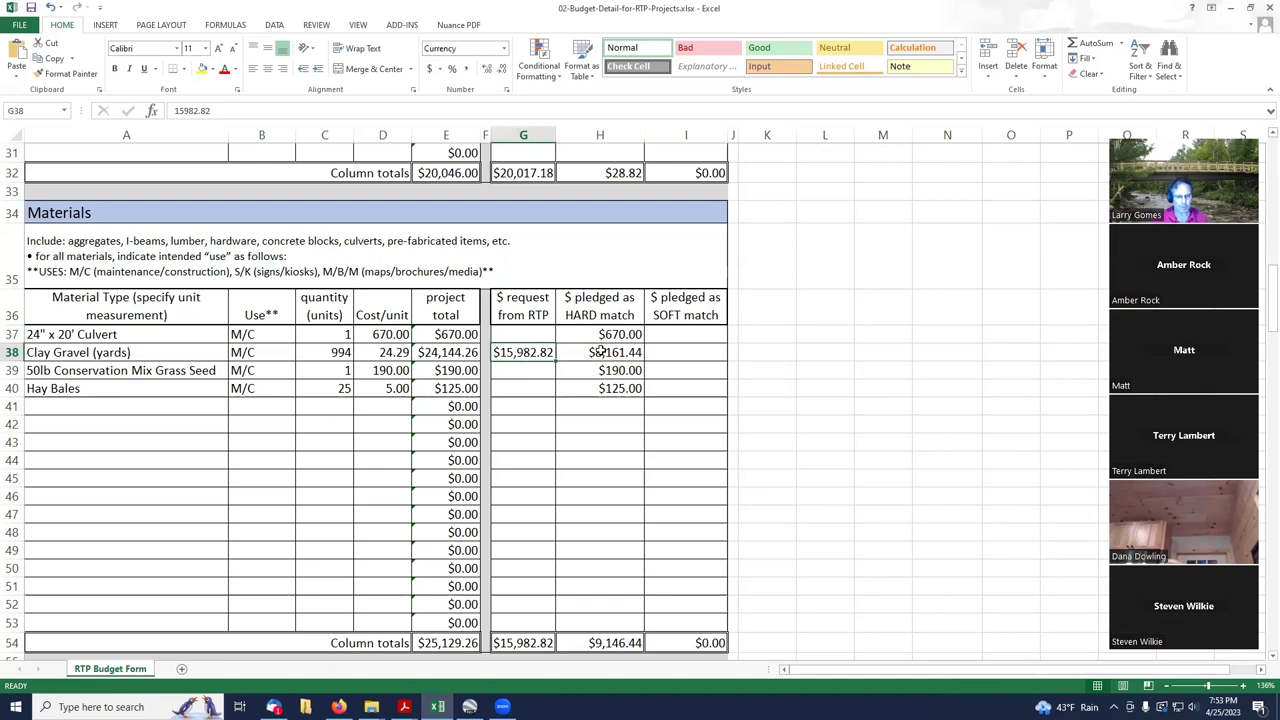
pyautogui.click(599, 352)
pyautogui.click(520, 352)
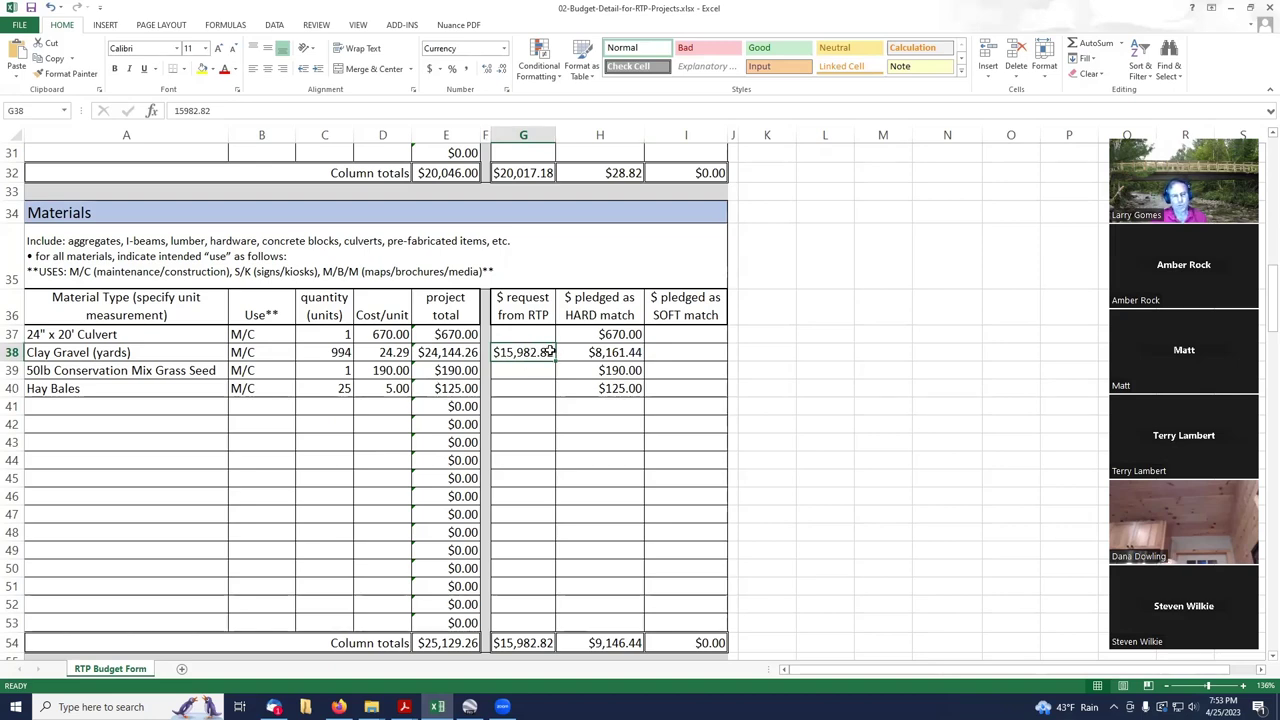
pyautogui.moveTo(605, 334); pyautogui.dragTo(602, 392)
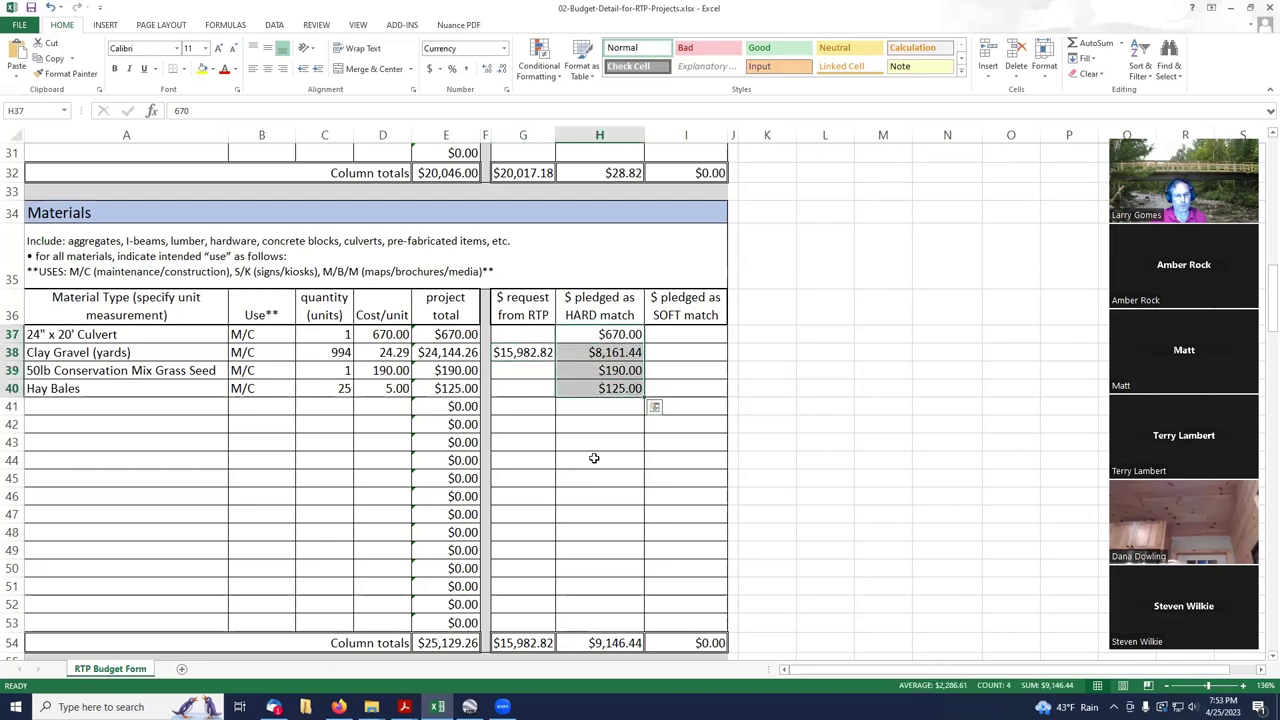
# Step: Highlight the first bullet about 14-yard loads and place the cursor at the second bullet
pyautogui.scroll(-3, 594, 458)
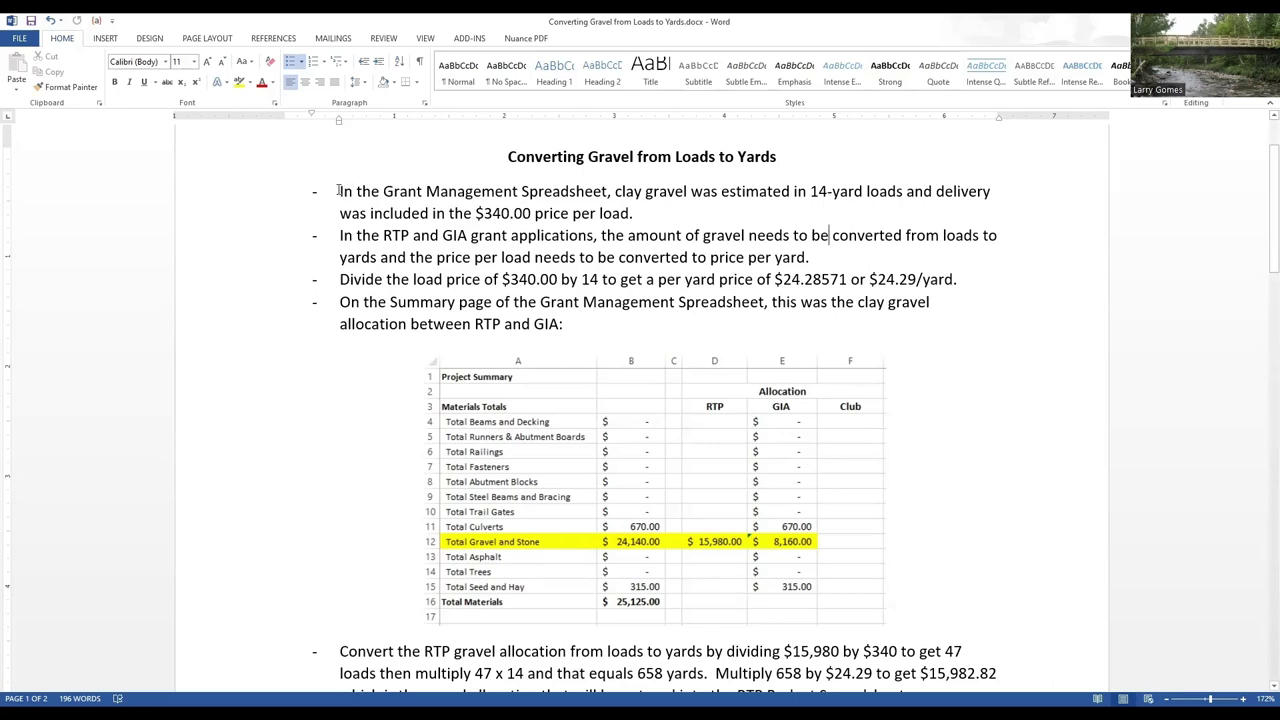
pyautogui.moveTo(338, 190); pyautogui.dragTo(634, 214)
pyautogui.click(339, 236)
pyautogui.moveTo(340, 280); pyautogui.dragTo(1015, 272)
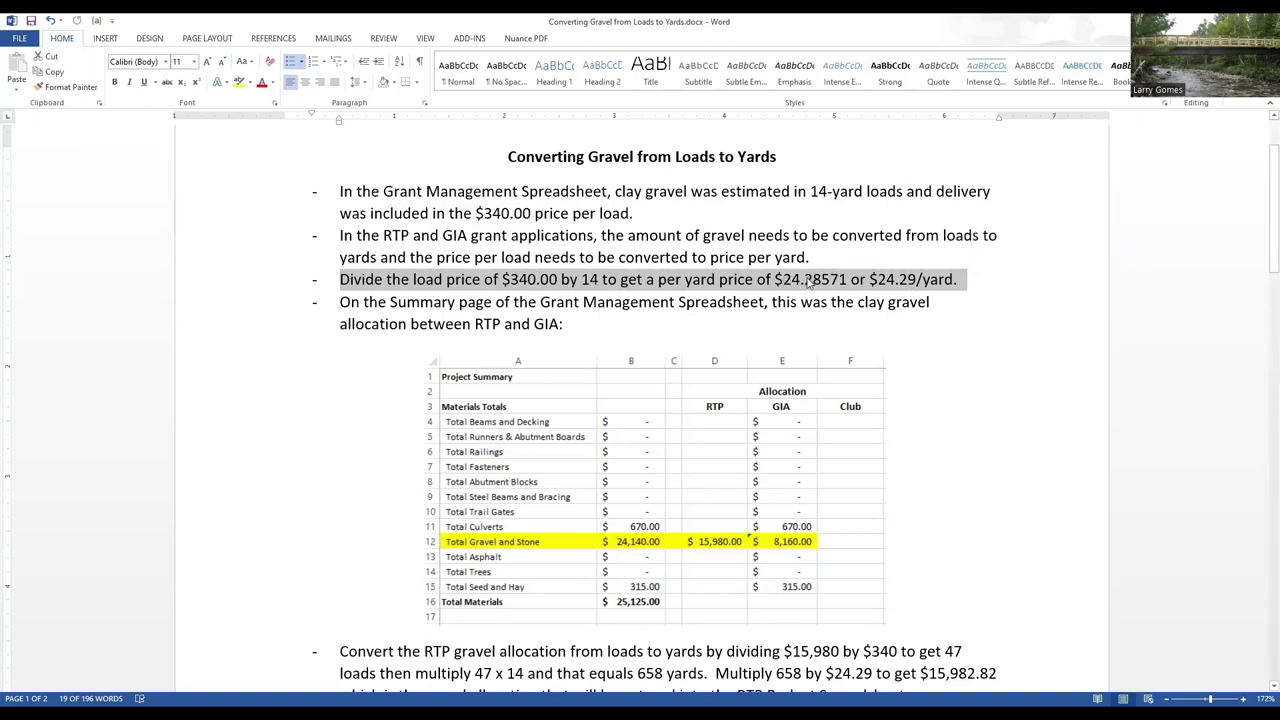
pyautogui.click(807, 281)
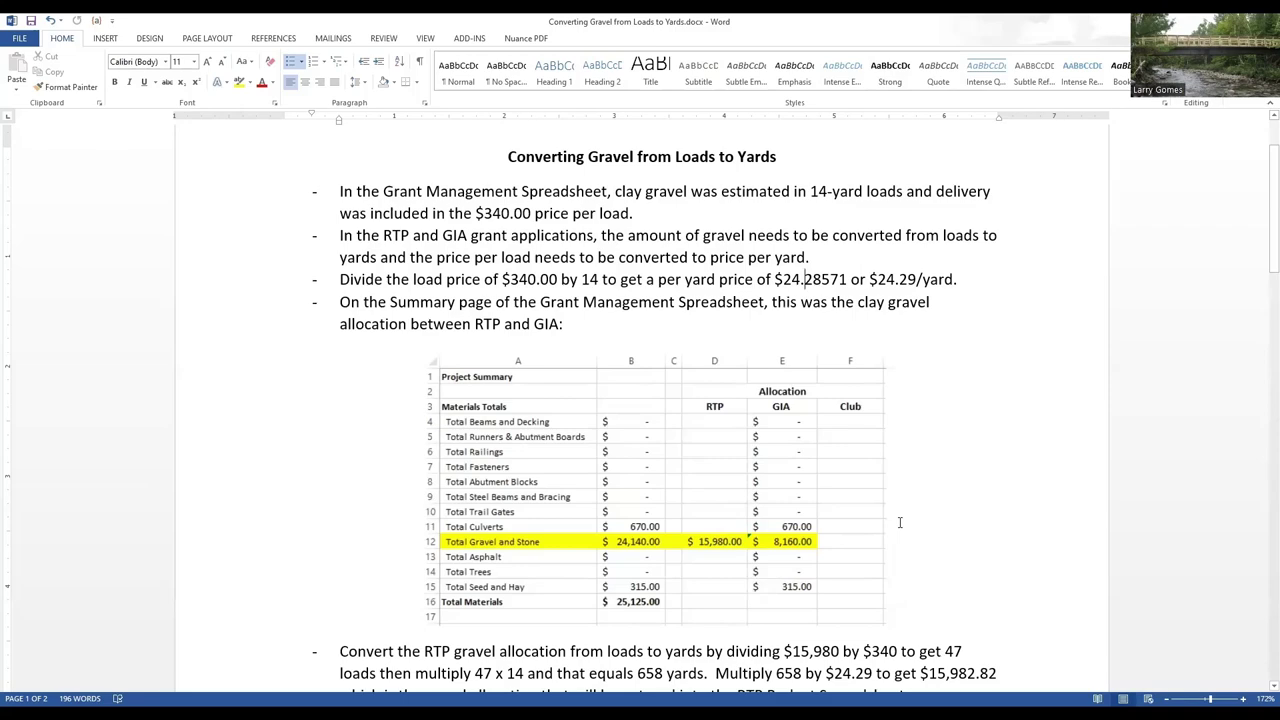
# Step: Scroll to the conversion bullets and highlight the $15,982.82 RTP gravel allocation figure
pyautogui.scroll(-2, 929, 512)
pyautogui.scroll(-2, 929, 512)
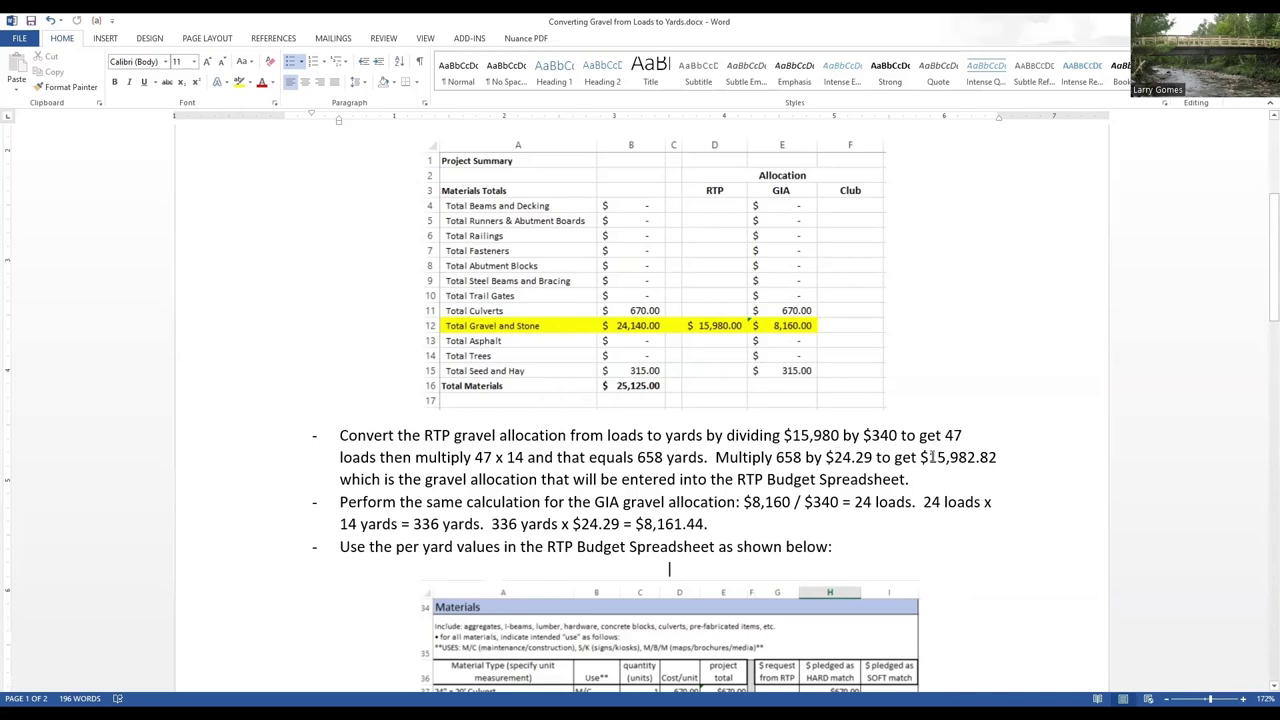
pyautogui.moveTo(916, 456); pyautogui.dragTo(1006, 457)
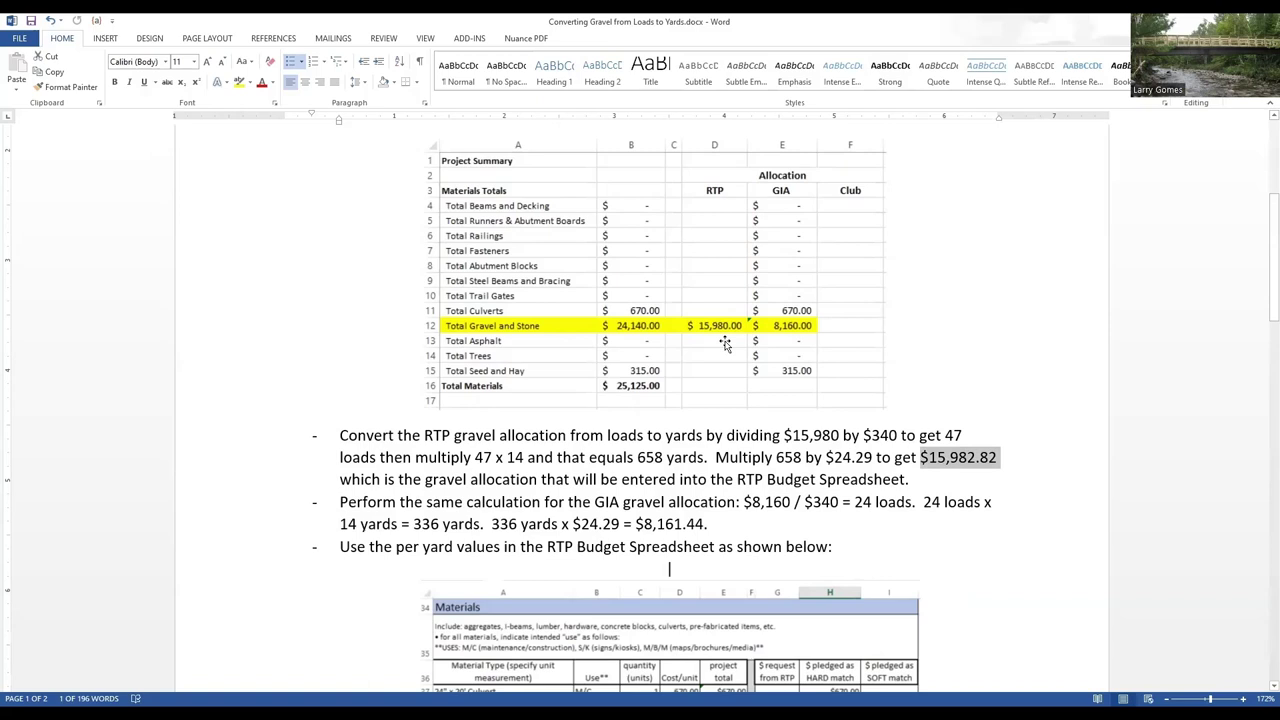
pyautogui.click(416, 490)
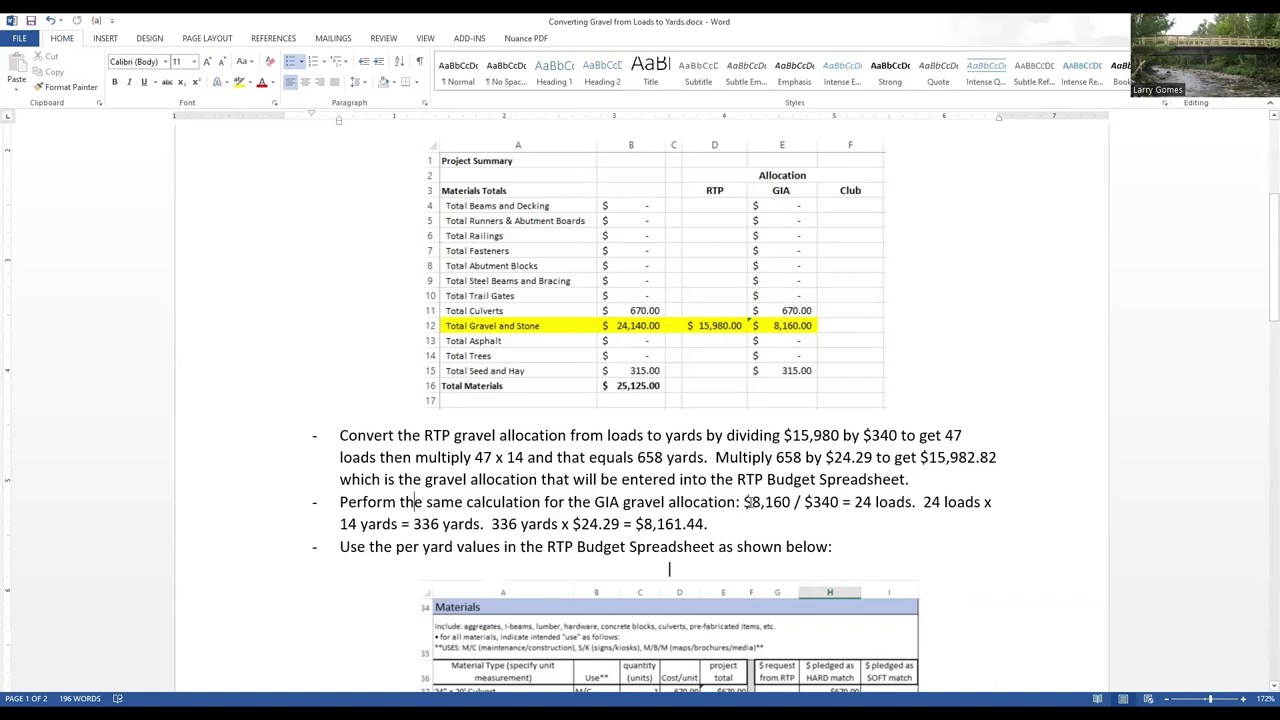
pyautogui.moveTo(743, 502); pyautogui.dragTo(922, 500)
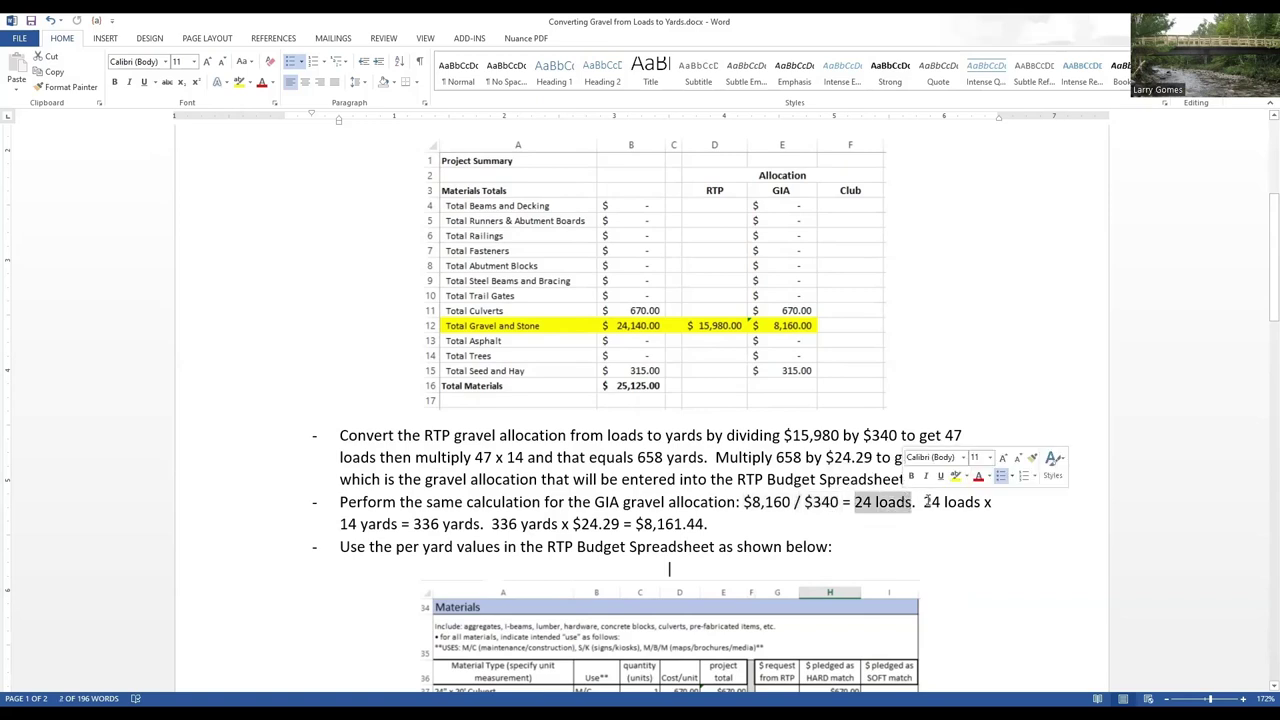
pyautogui.click(924, 502)
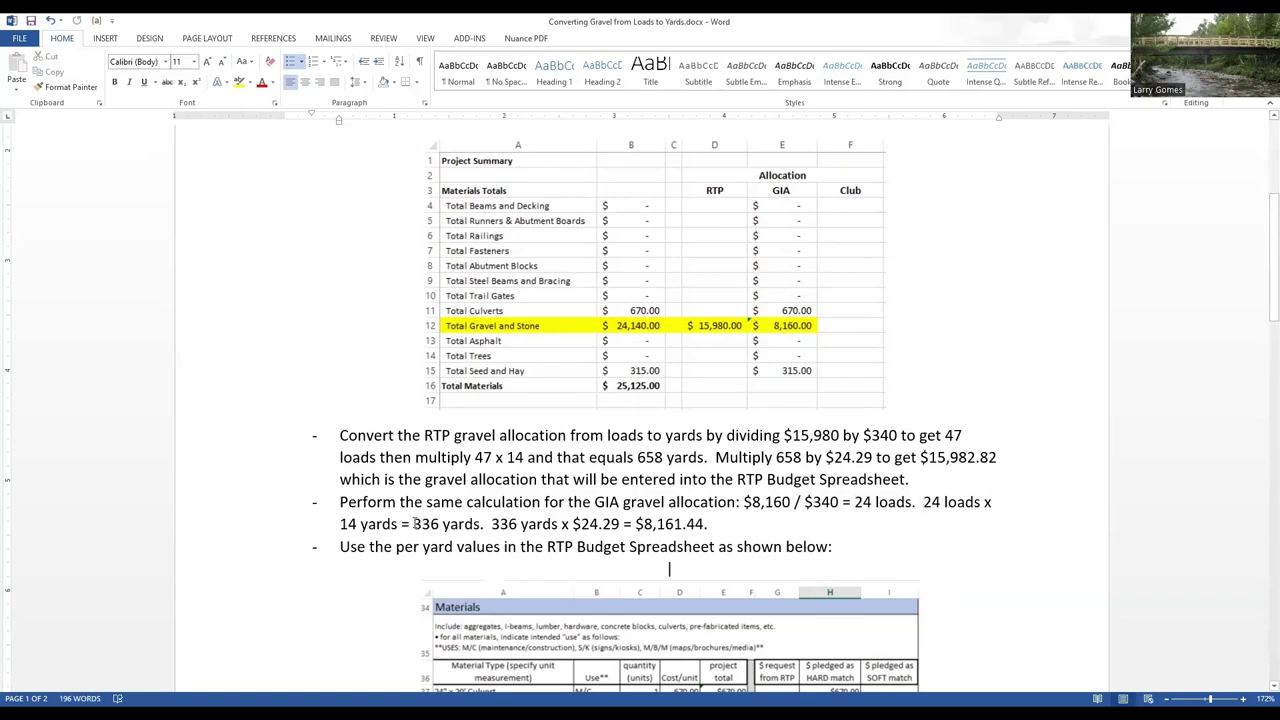
pyautogui.moveTo(413, 524); pyautogui.dragTo(479, 525)
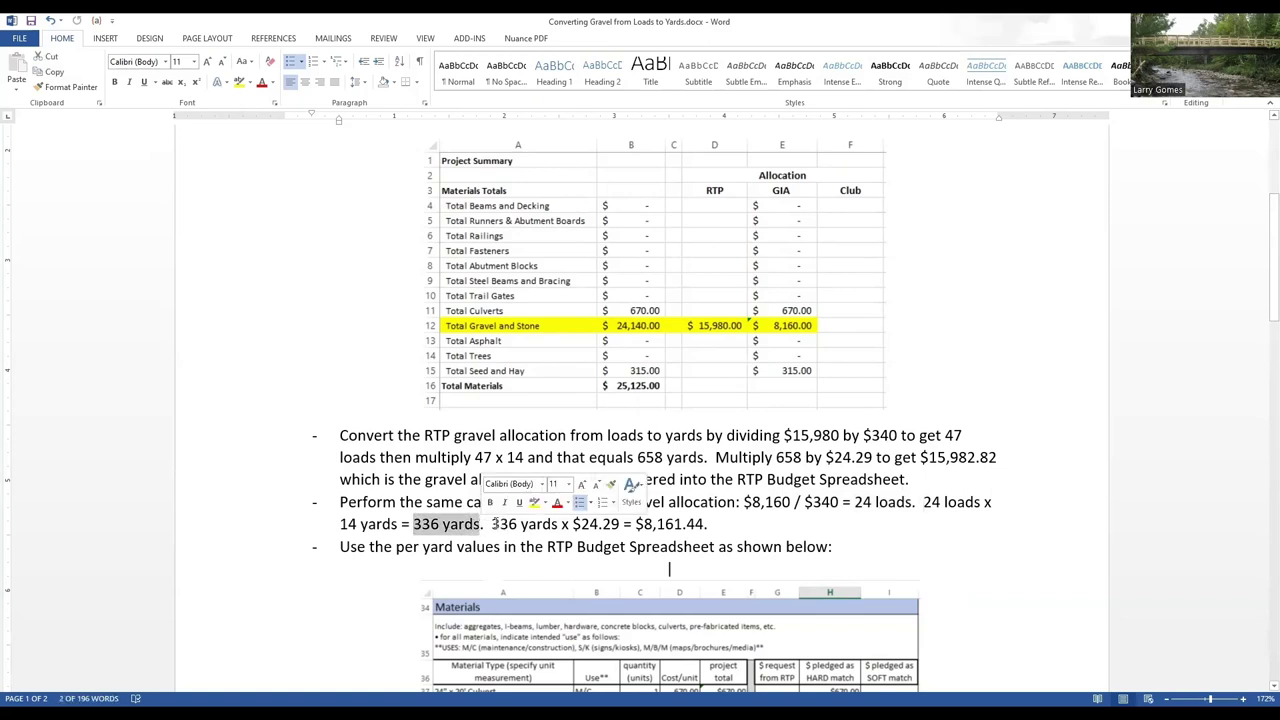
pyautogui.moveTo(494, 524); pyautogui.dragTo(709, 527)
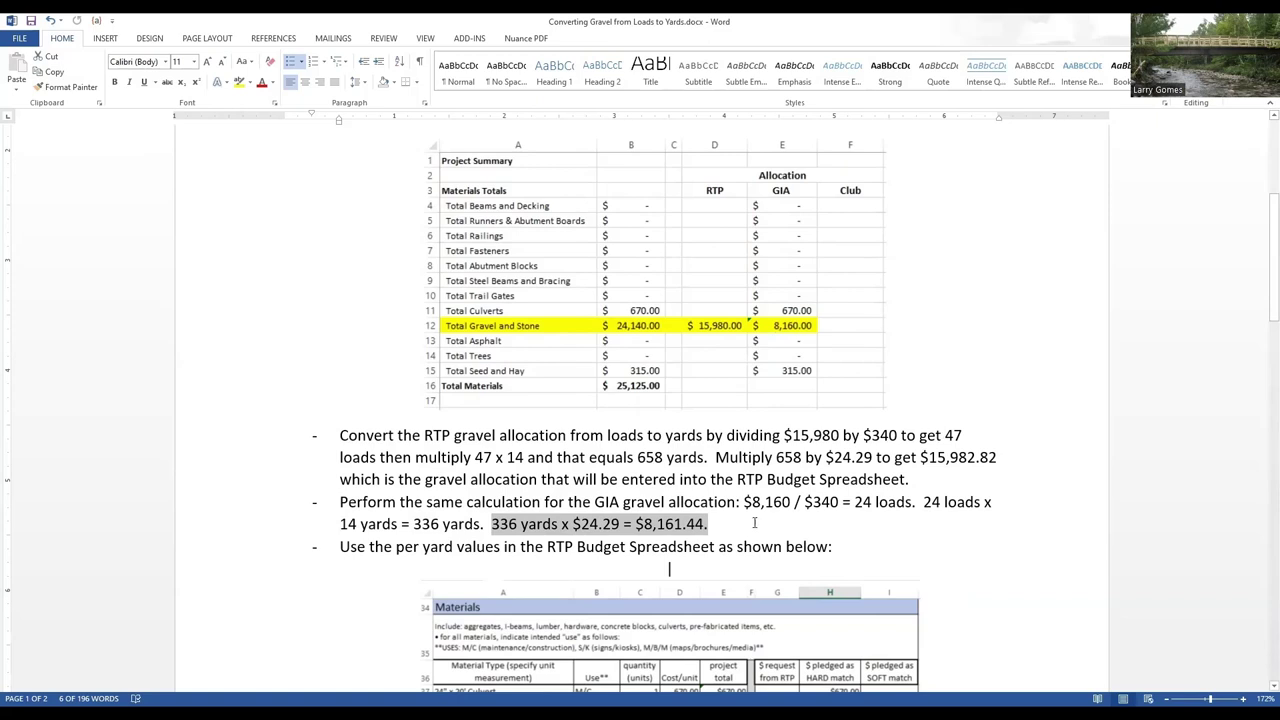
# Step: Scroll down and select the embedded Materials budget image with the clay gravel figures
pyautogui.scroll(-1, 755, 522)
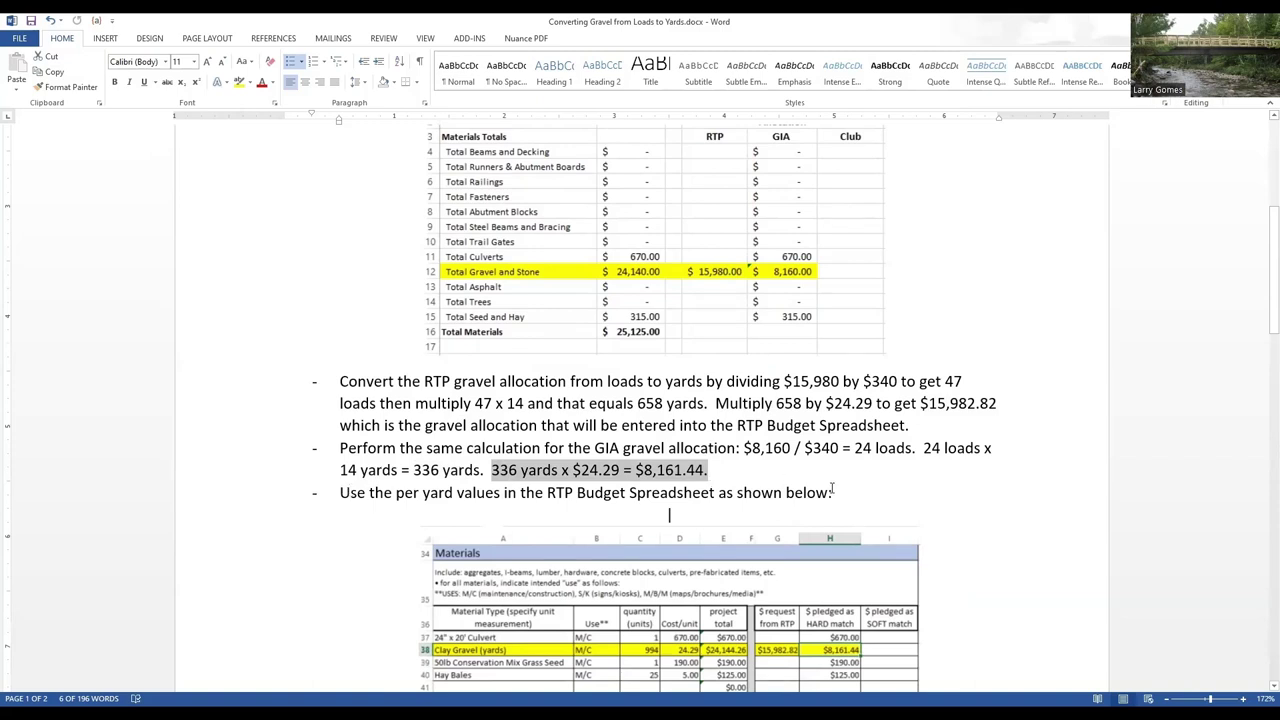
pyautogui.scroll(-4, 832, 489)
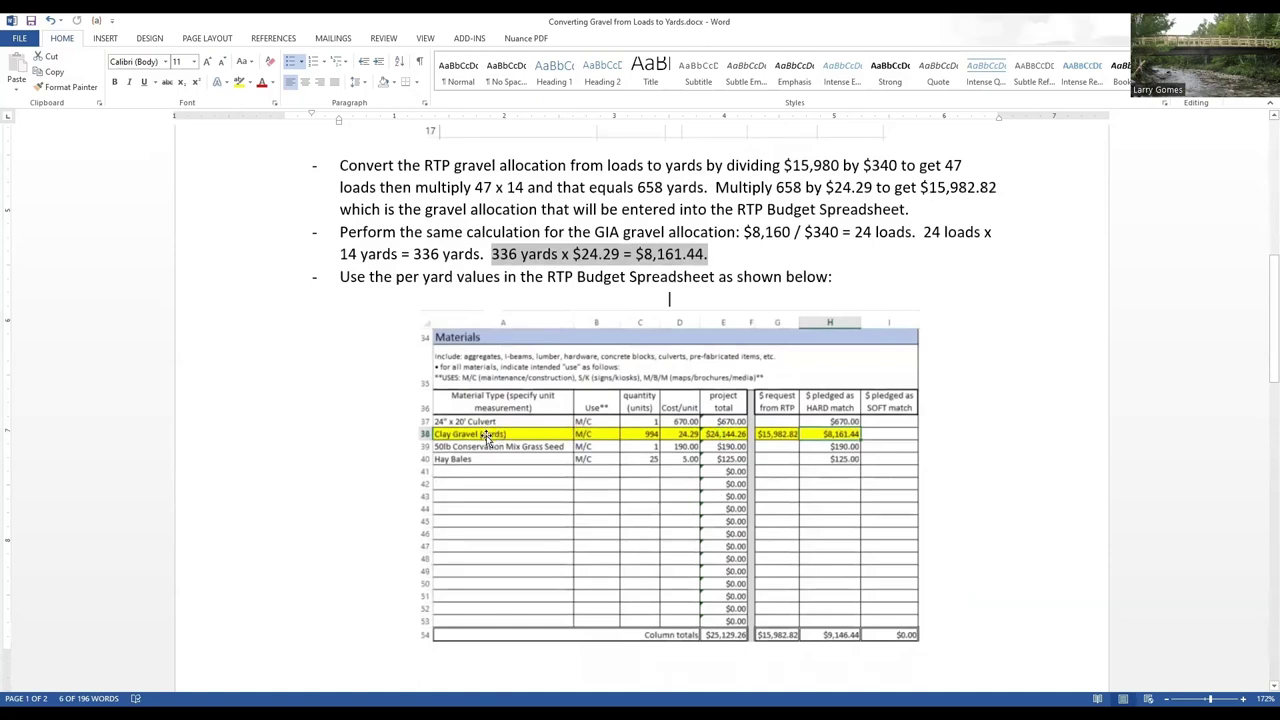
pyautogui.click(647, 437)
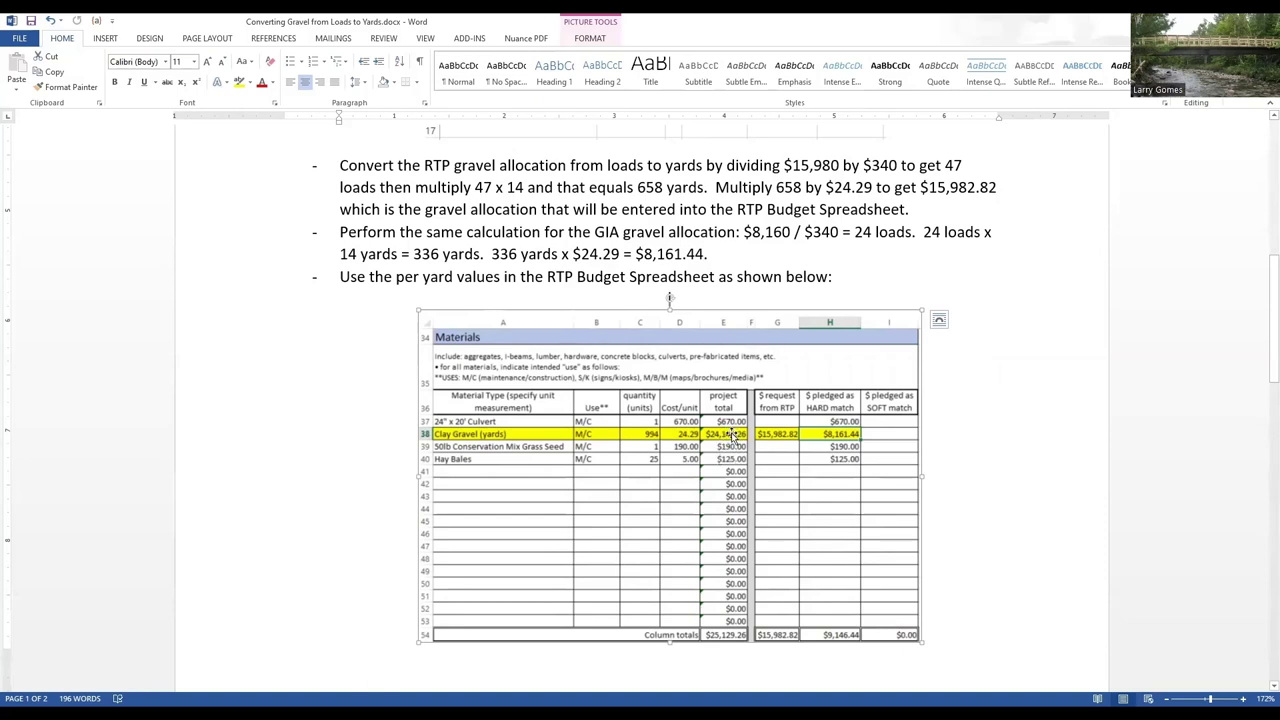
# Step: Select the Project Summary table image, then return to the Materials budget excerpt
pyautogui.scroll(3, 733, 436)
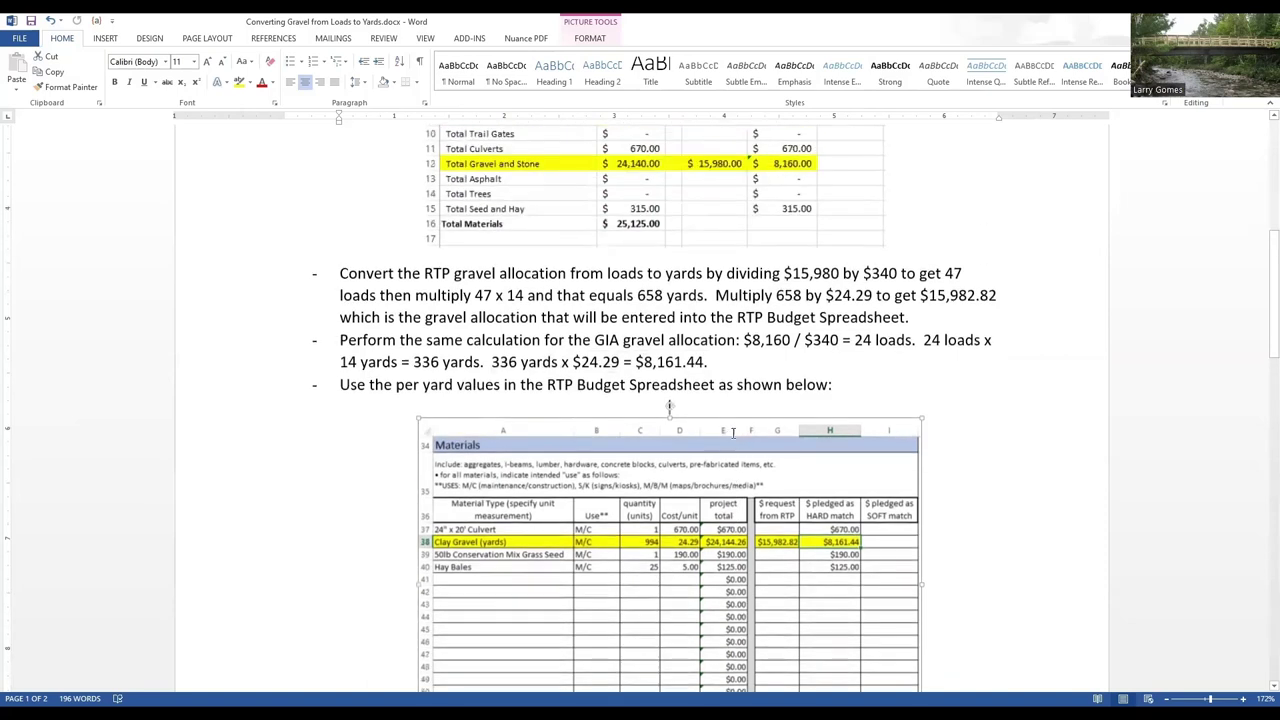
pyautogui.scroll(2, 733, 432)
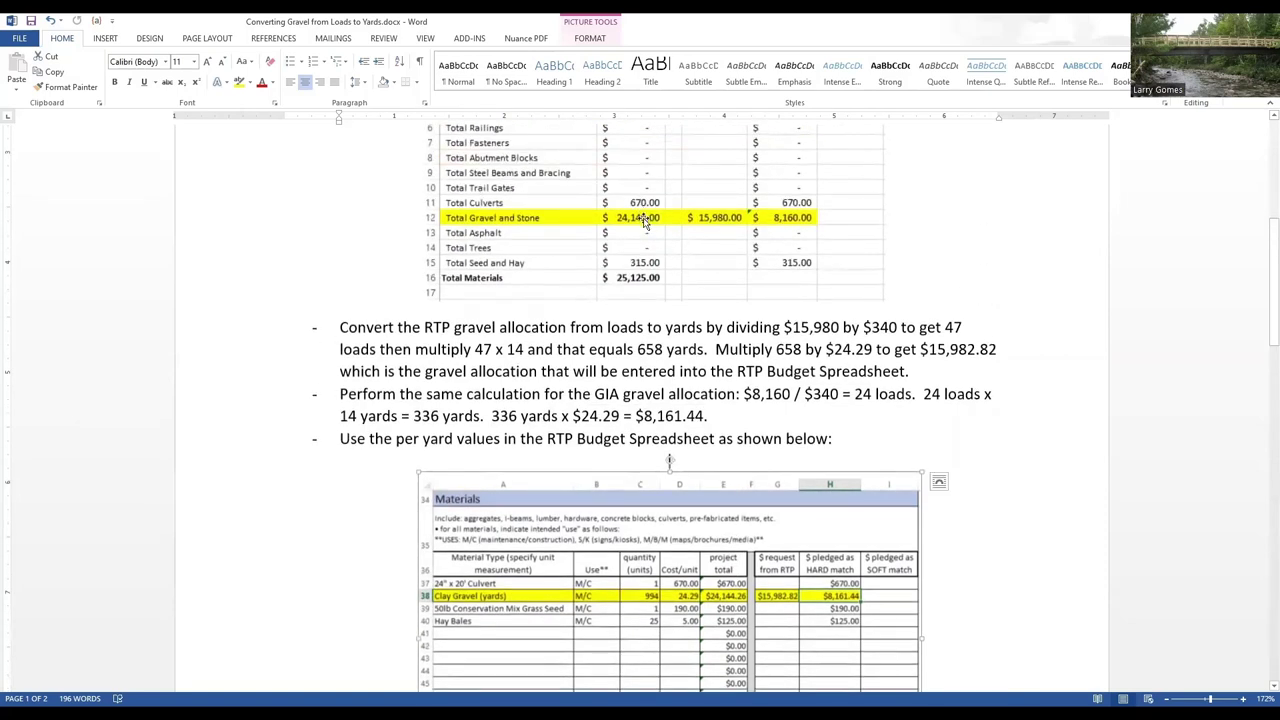
pyautogui.click(645, 222)
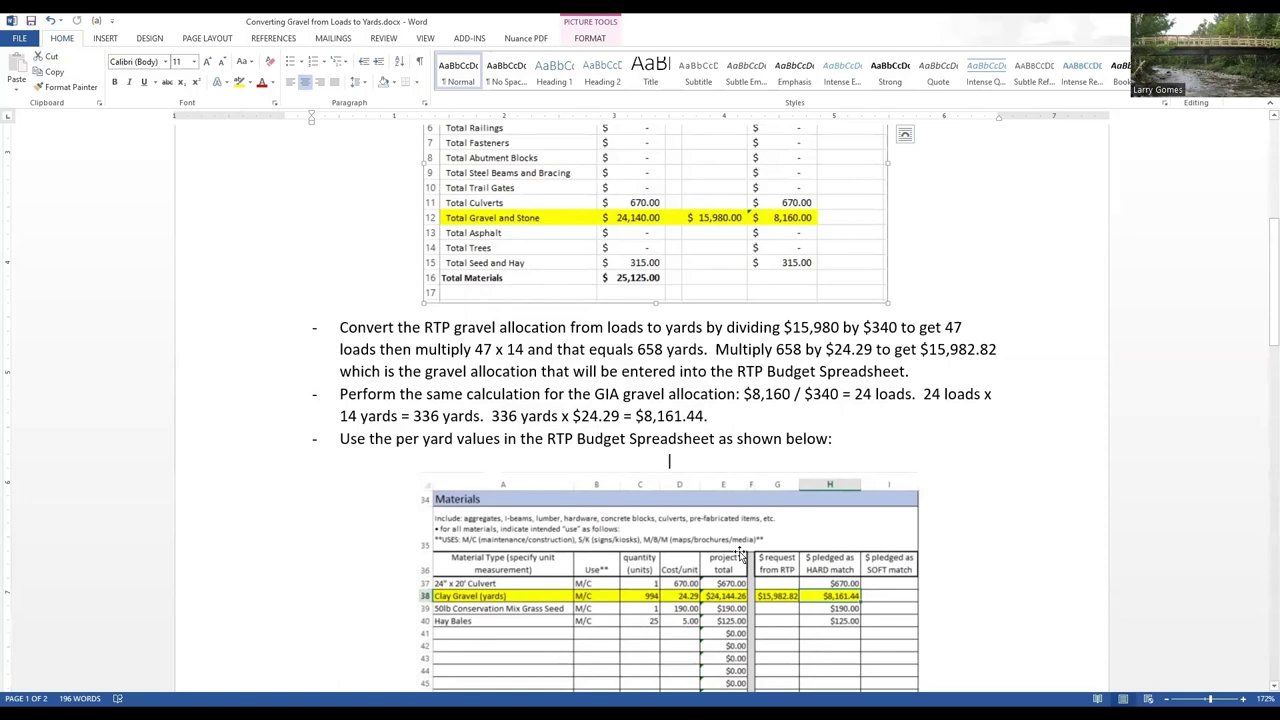
pyautogui.scroll(-2, 740, 552)
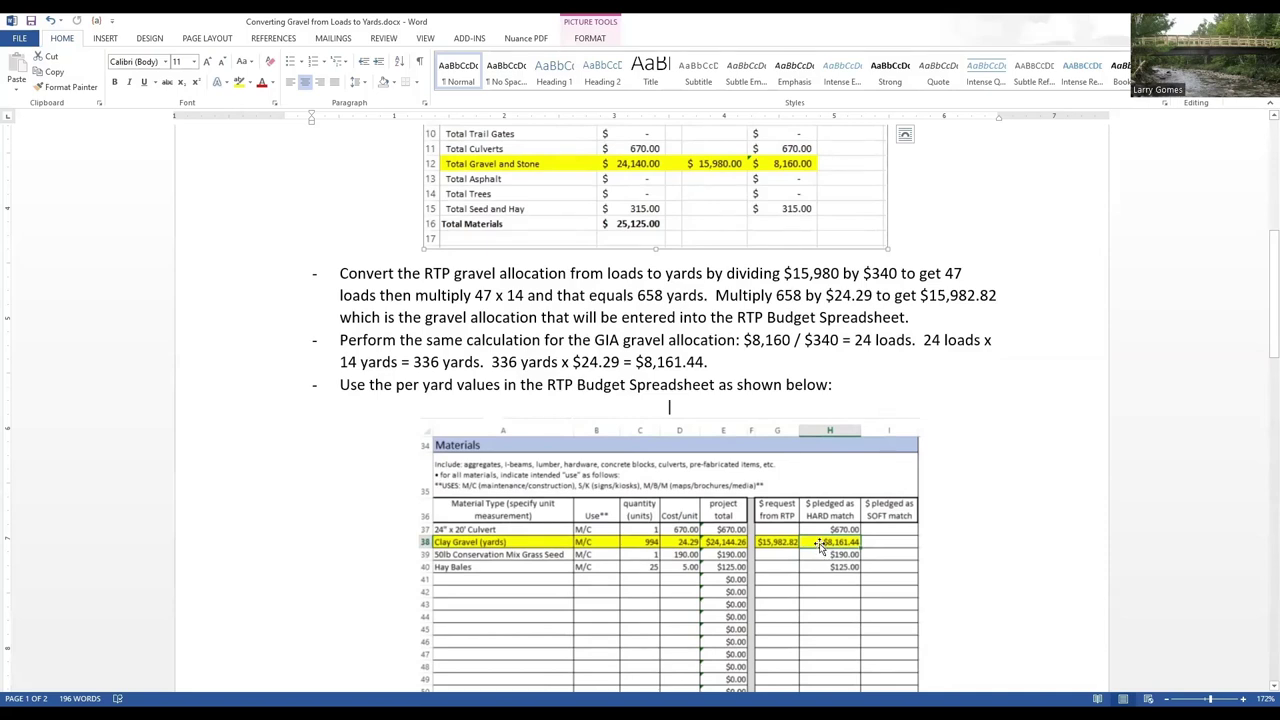
pyautogui.scroll(-1, 818, 545)
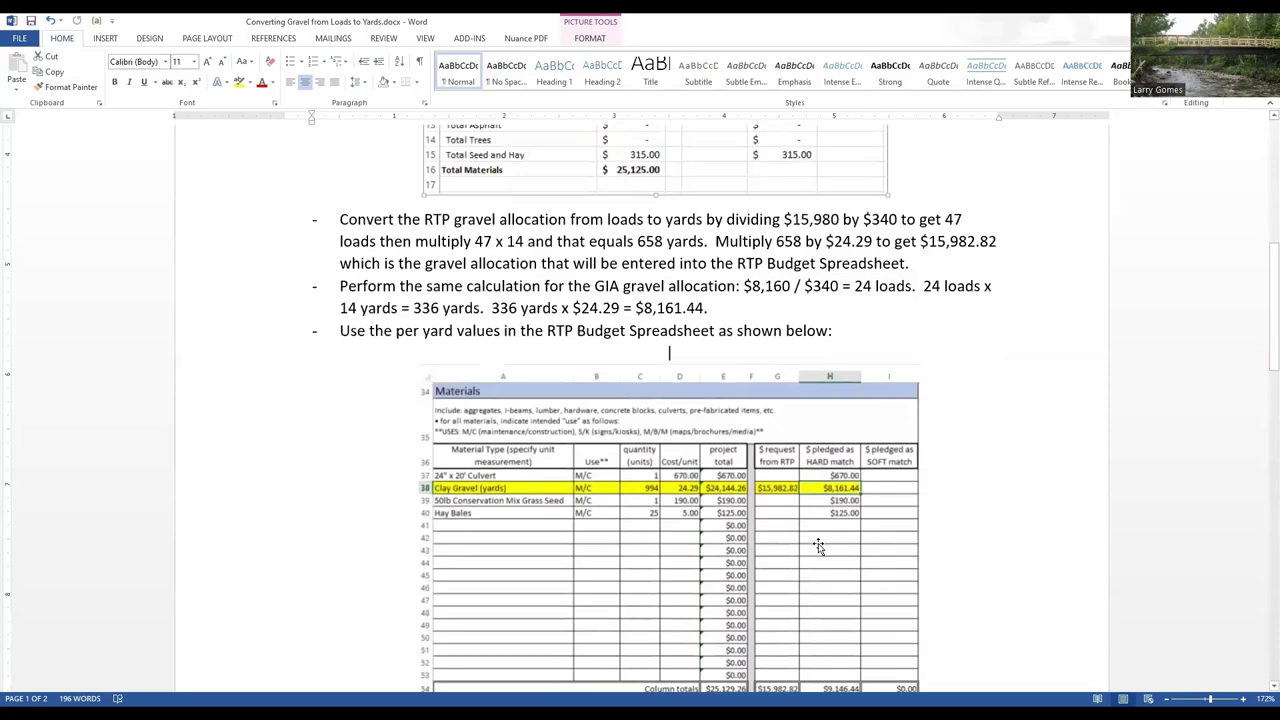
pyautogui.scroll(-1, 818, 545)
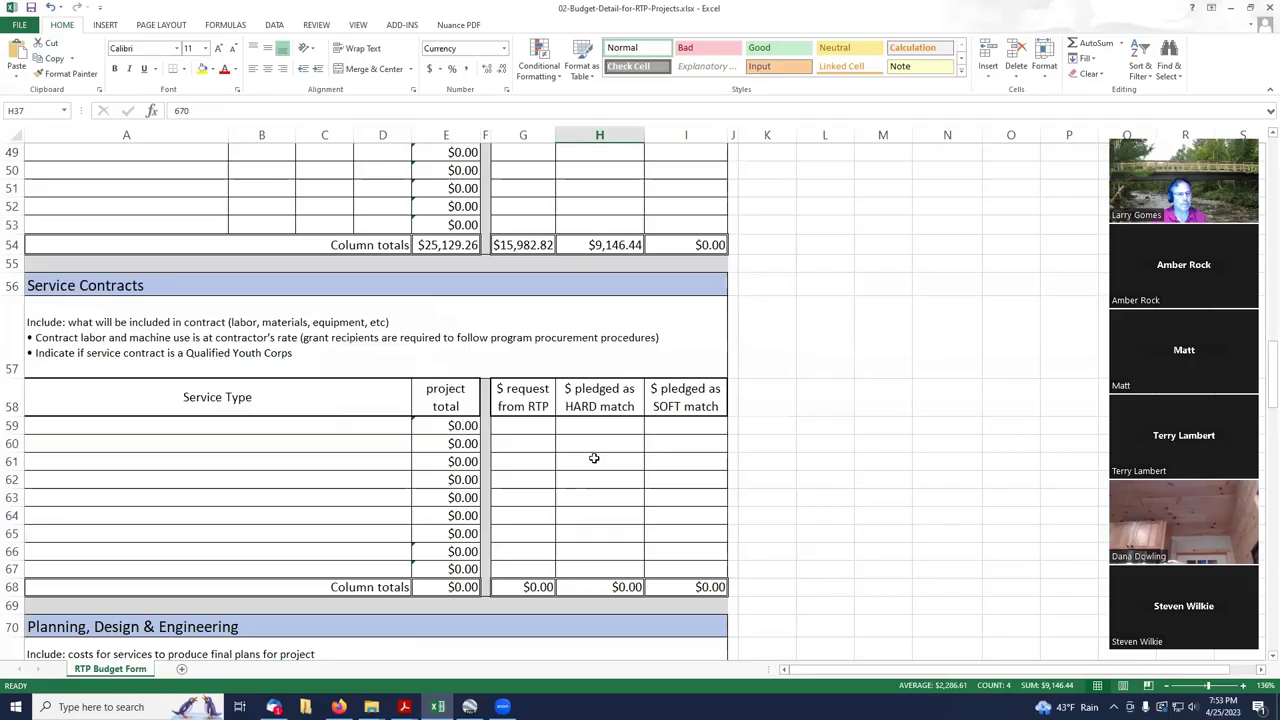
# Step: Scroll past the Planning, Permits, Equipment and Other Items sections down to the Running Totals
pyautogui.scroll(-2, 591, 451)
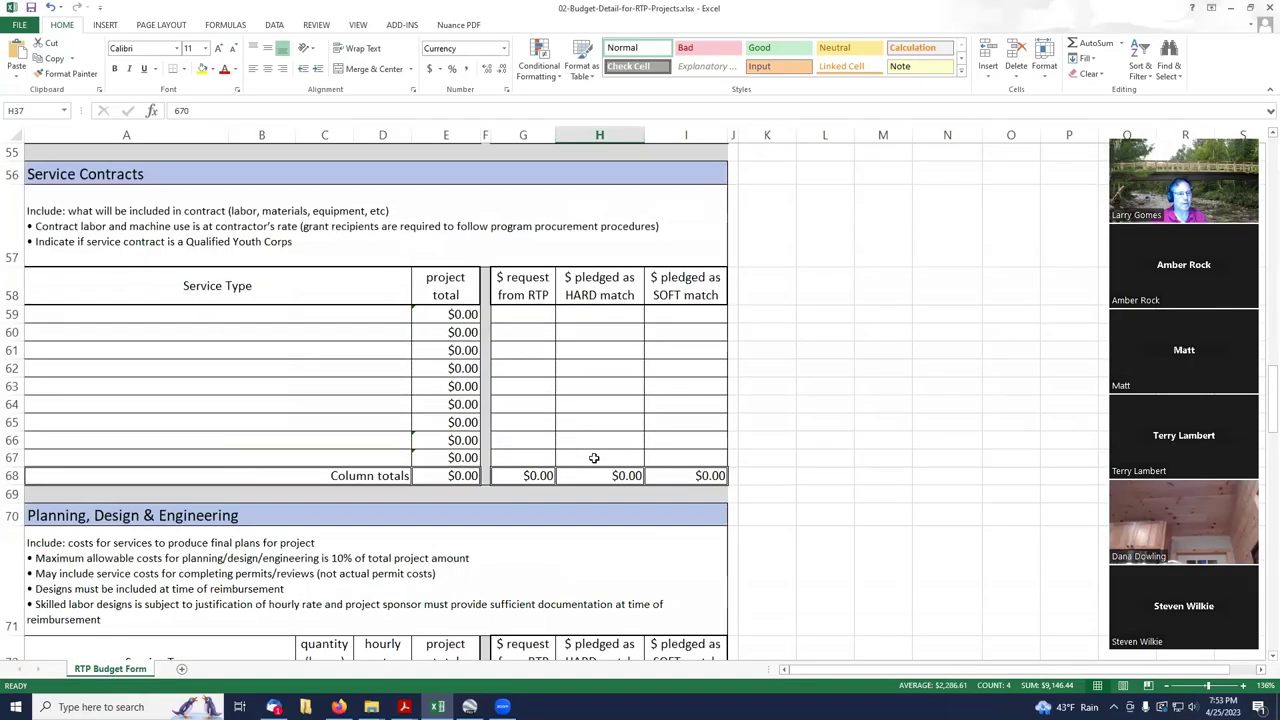
pyautogui.scroll(-3, 300, 370)
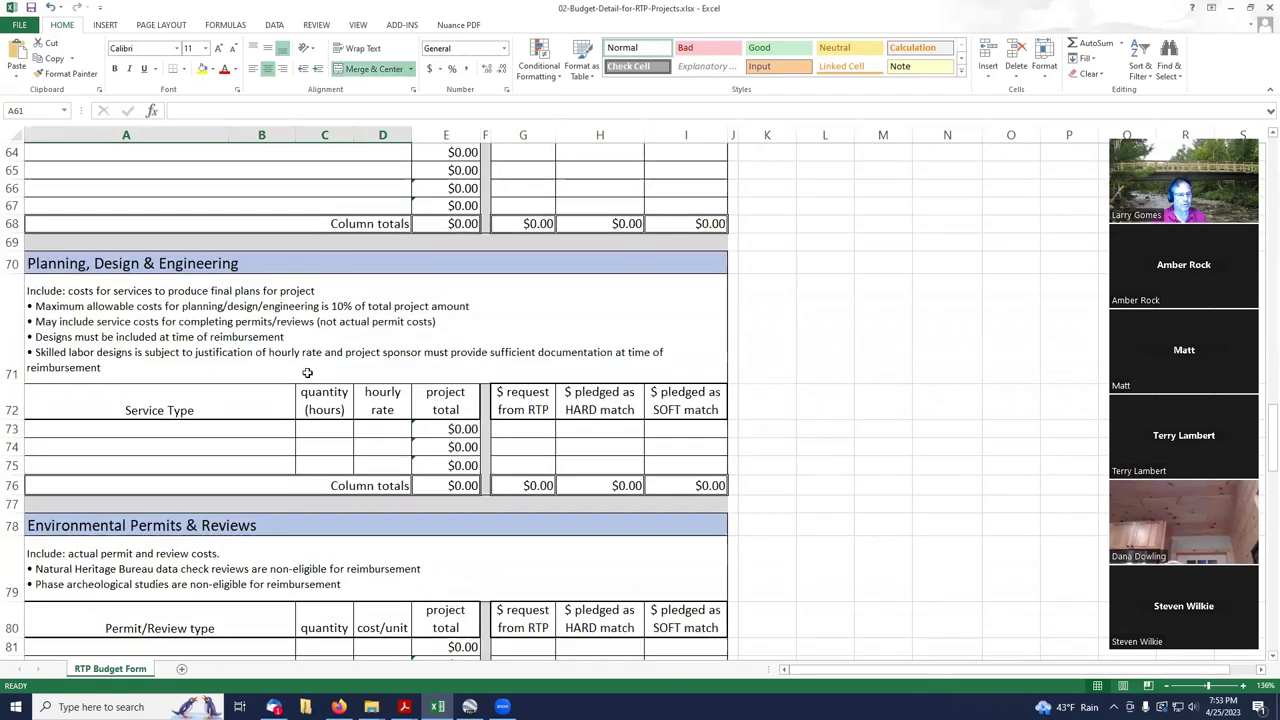
pyautogui.click(222, 451)
pyautogui.scroll(-3, 222, 451)
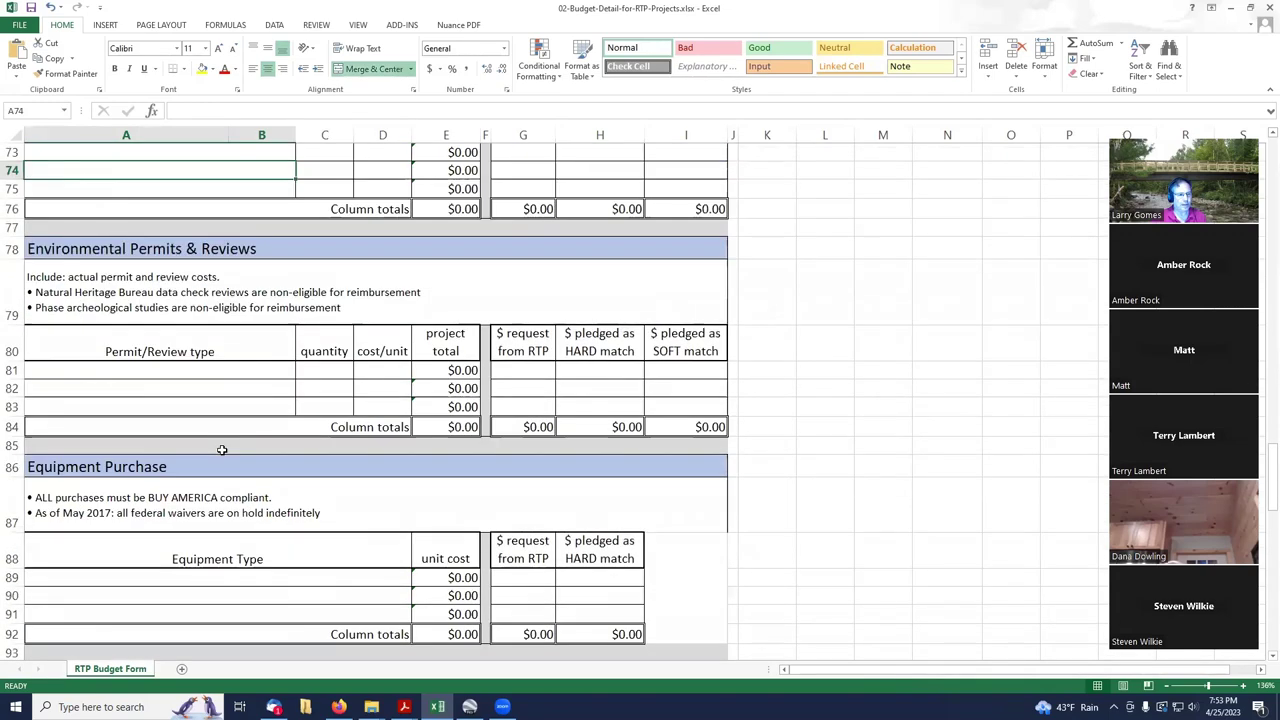
pyautogui.click(221, 402)
pyautogui.scroll(-2, 221, 402)
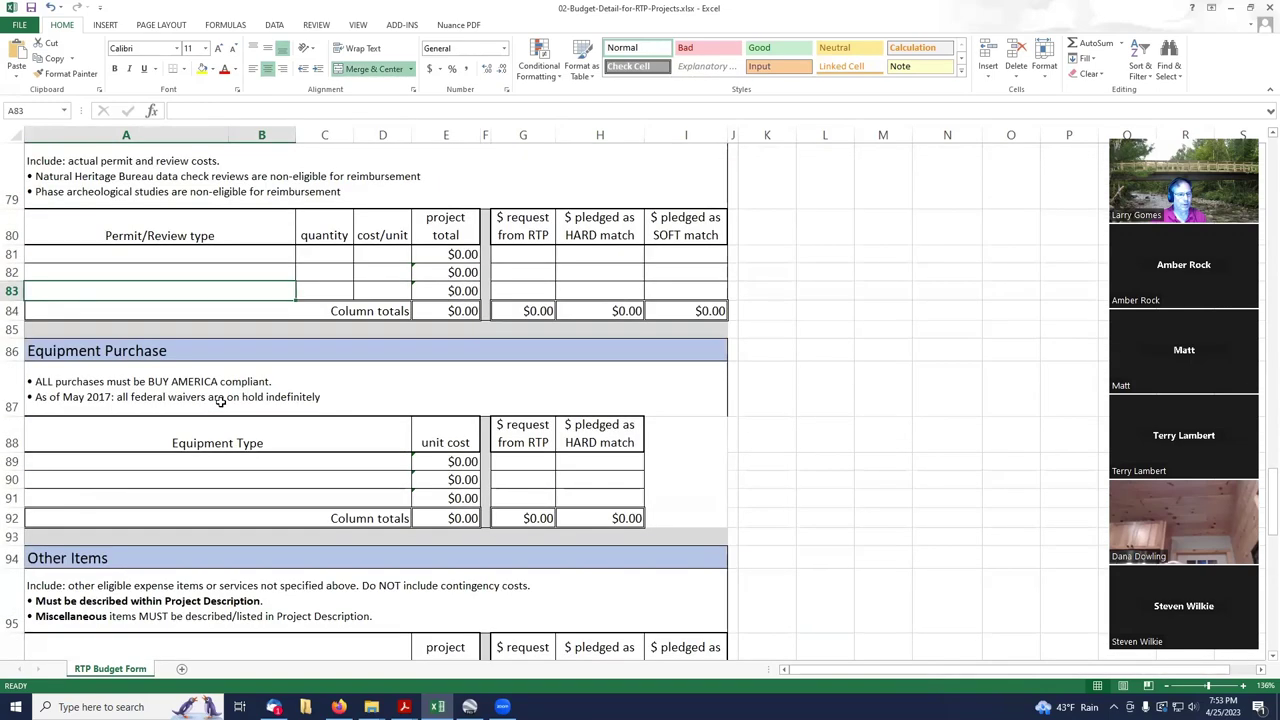
pyautogui.scroll(-2, 220, 400)
pyautogui.click(251, 321)
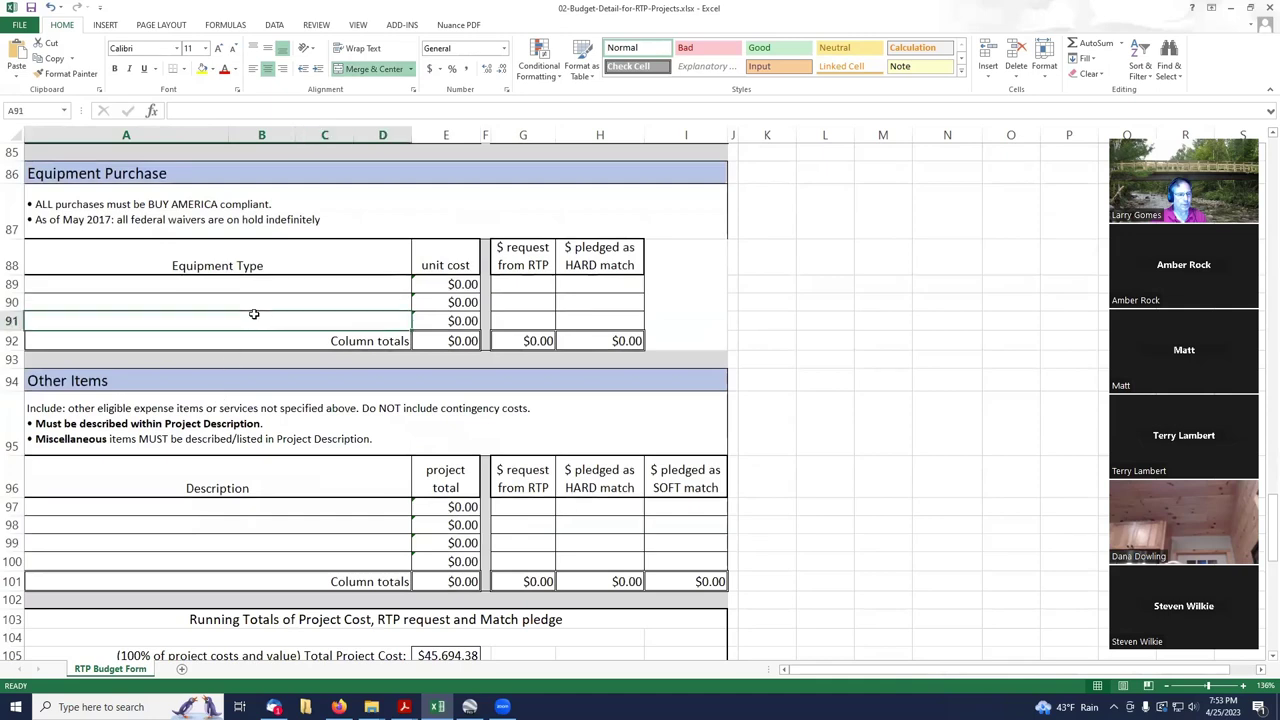
pyautogui.scroll(-2, 257, 491)
pyautogui.click(227, 339)
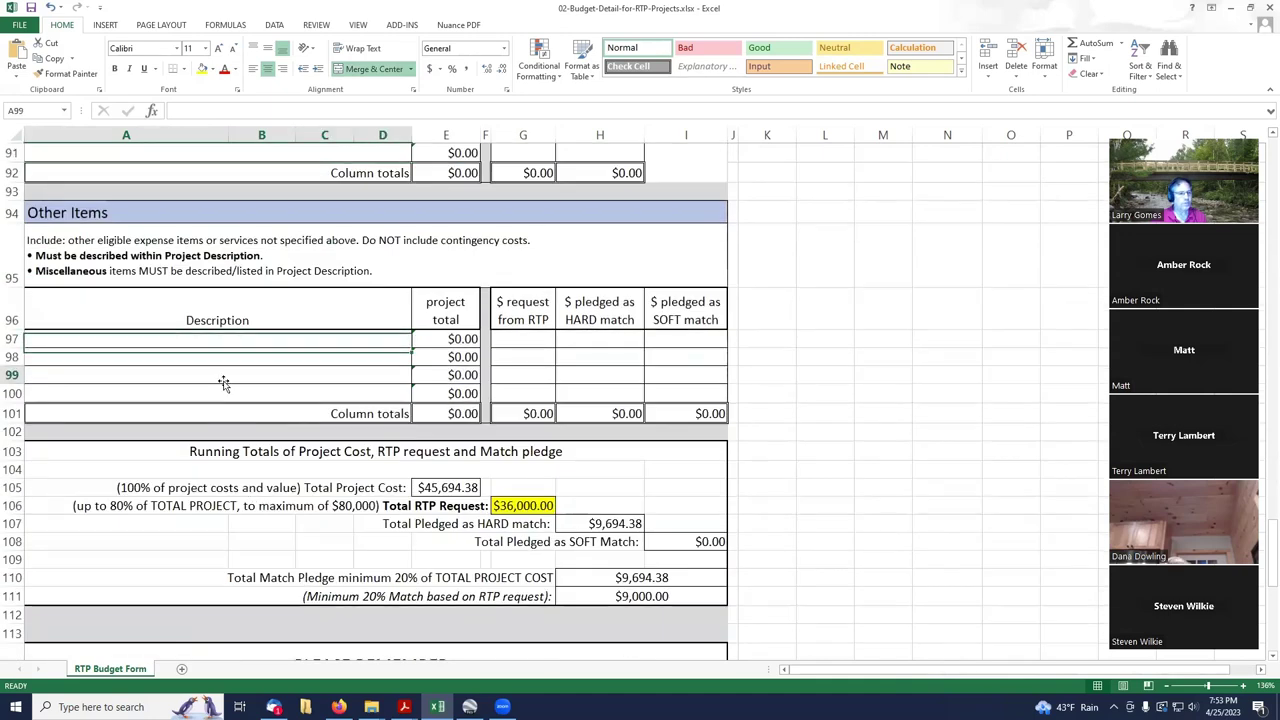
pyautogui.click(227, 375)
pyautogui.scroll(-2, 230, 373)
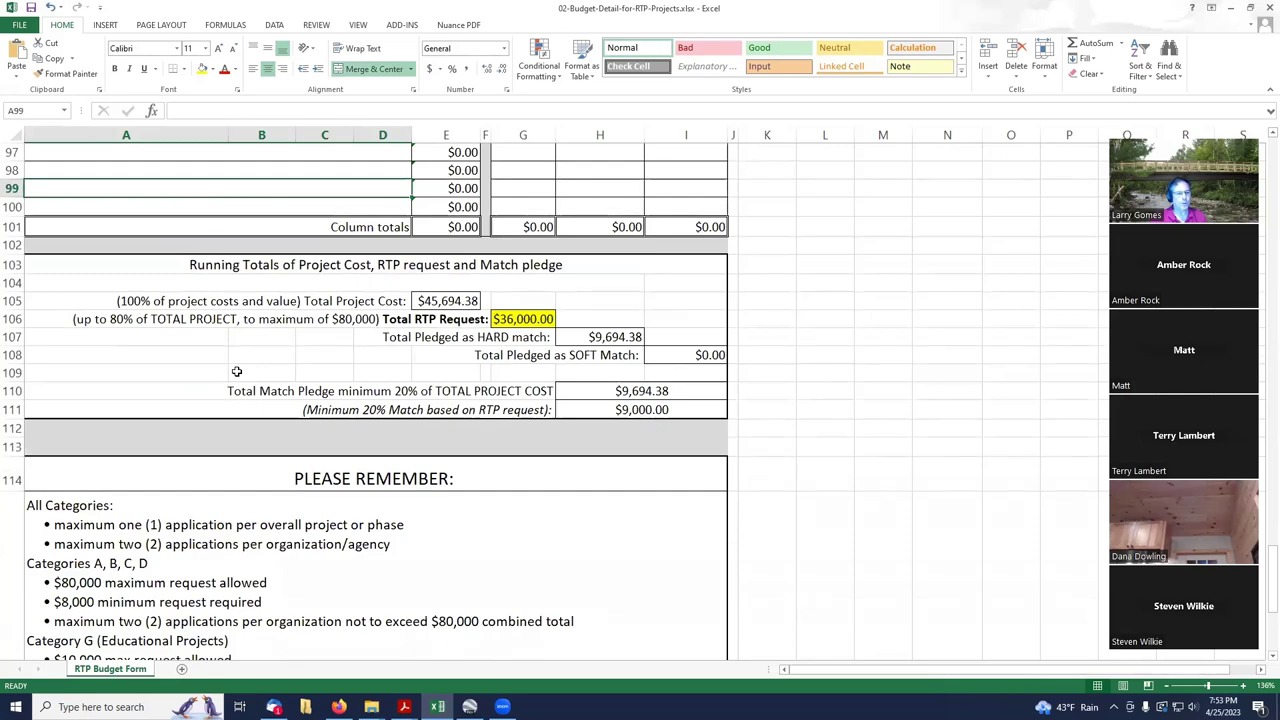
pyautogui.scroll(1, 237, 371)
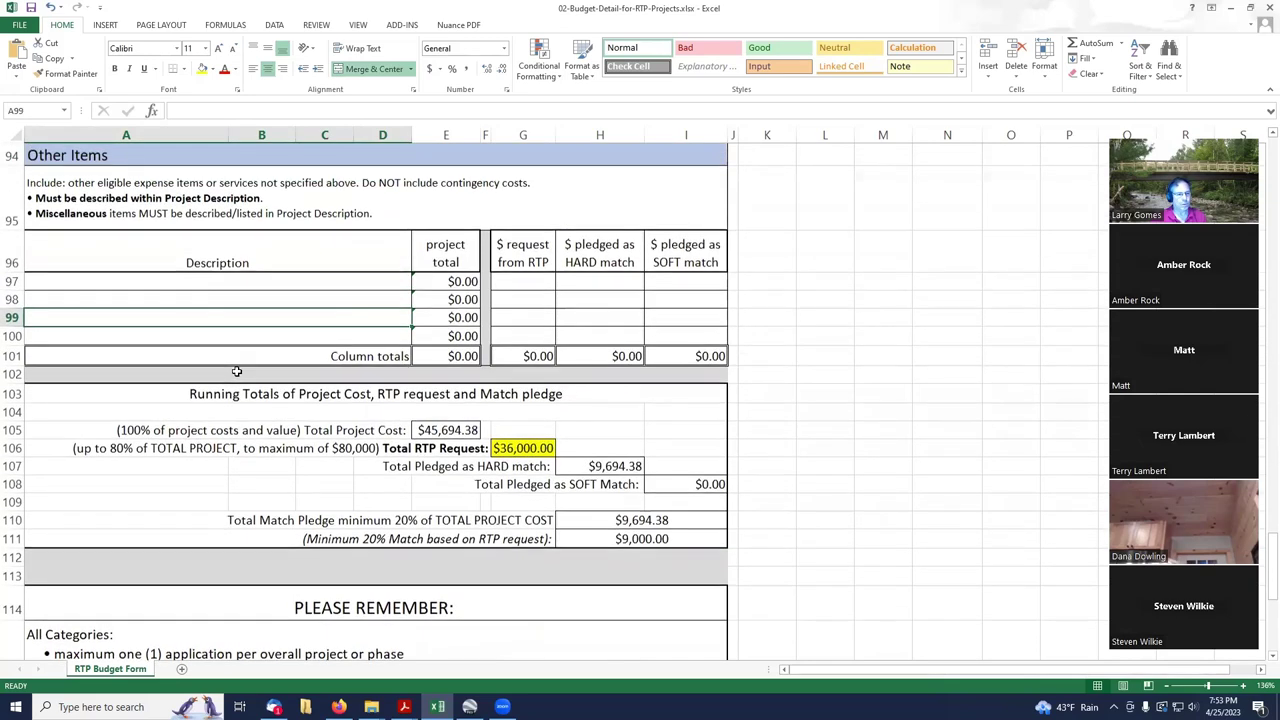
pyautogui.click(454, 429)
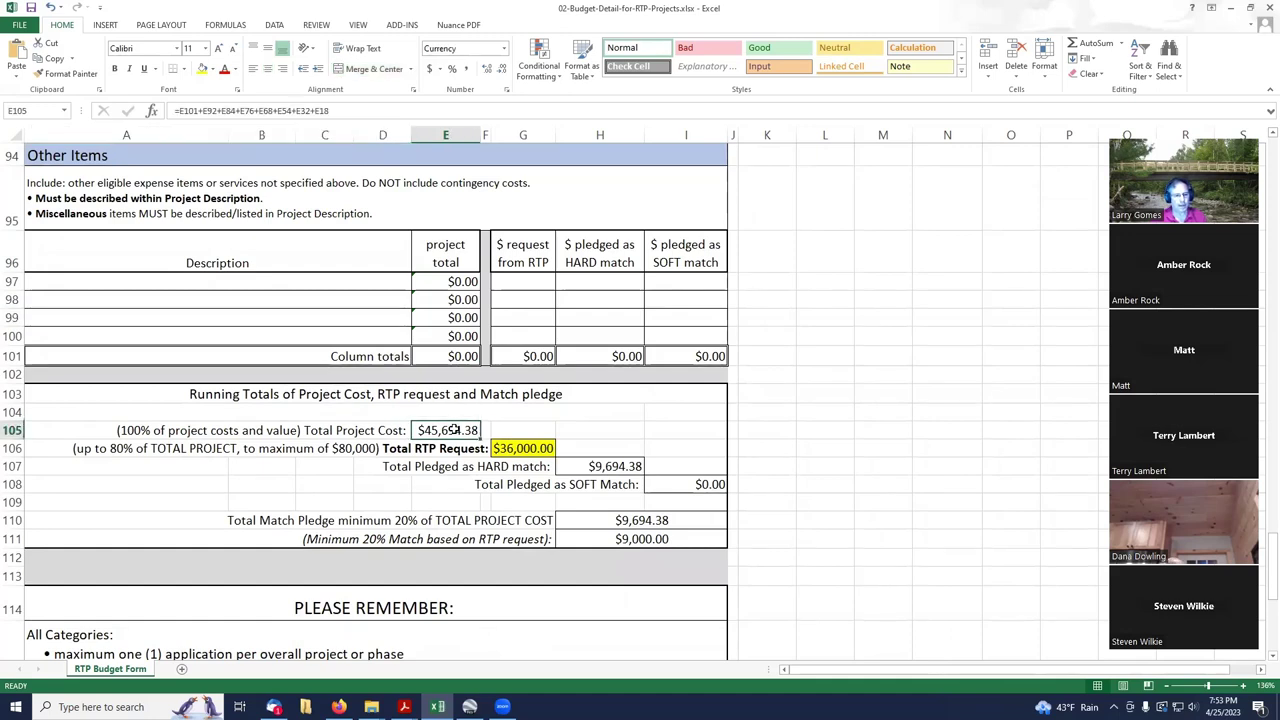
pyautogui.click(519, 449)
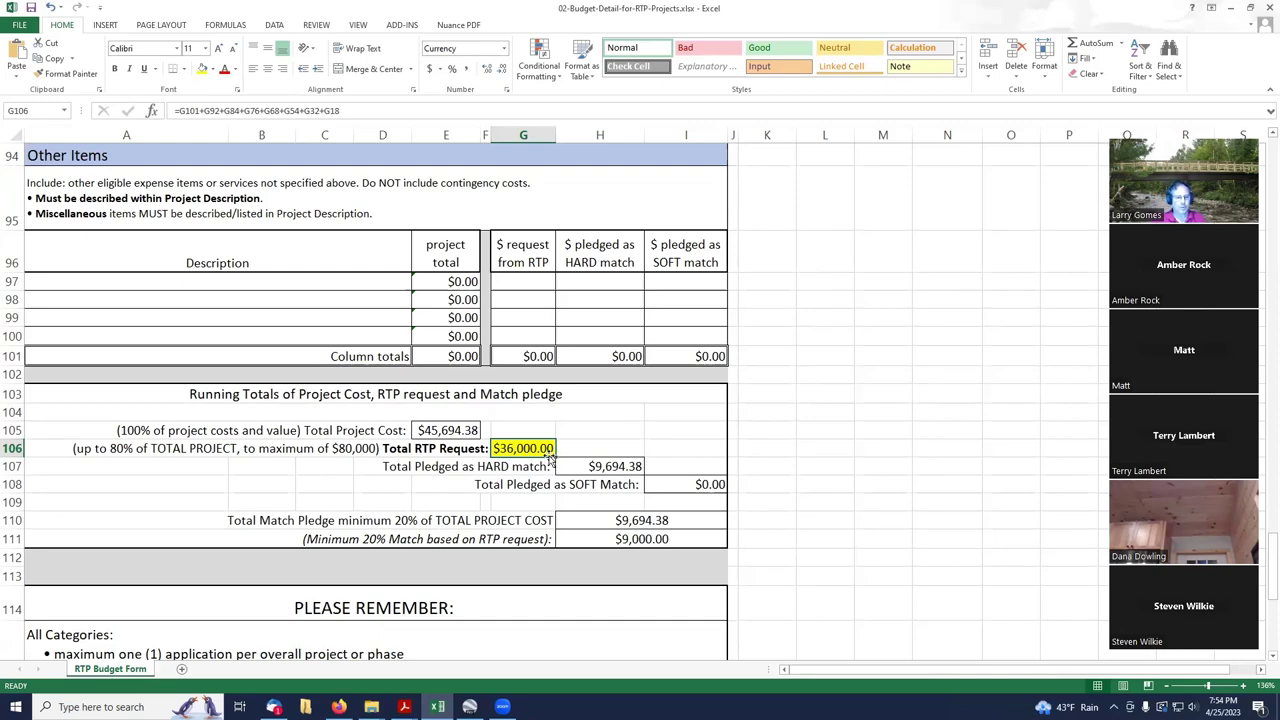
pyautogui.scroll(16, 549, 457)
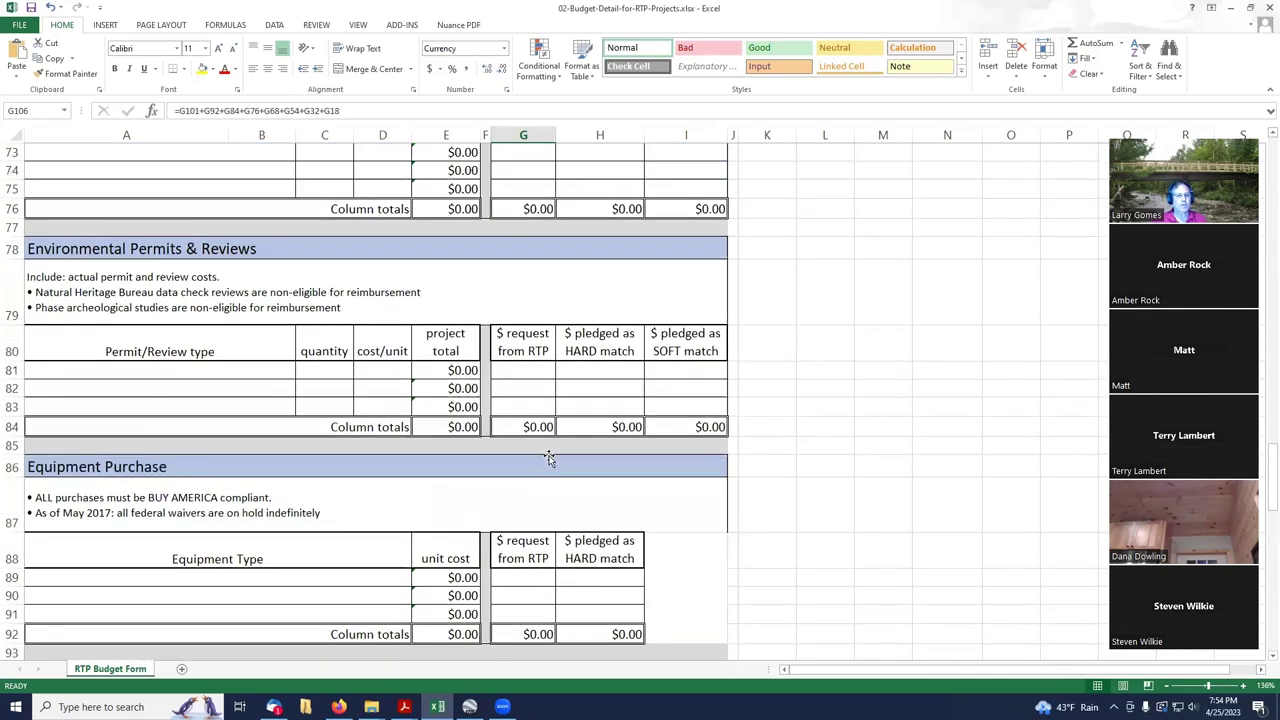
pyautogui.scroll(10, 549, 457)
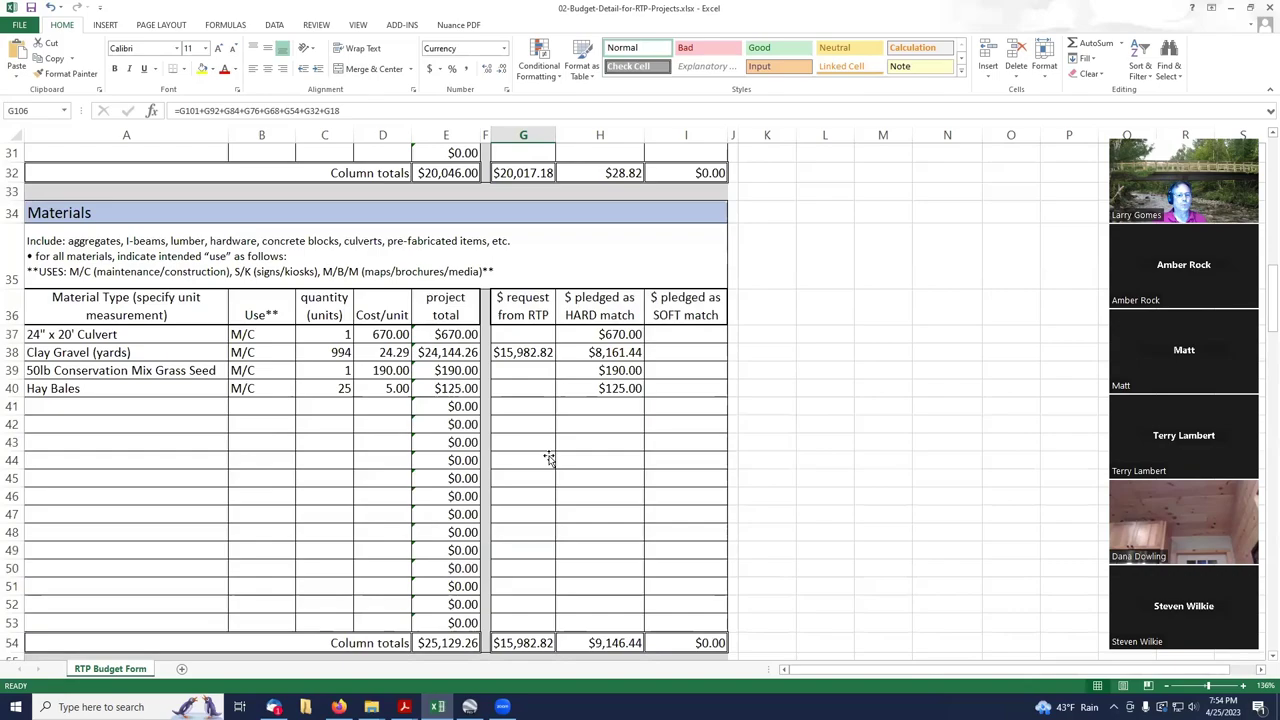
pyautogui.scroll(-3, 549, 457)
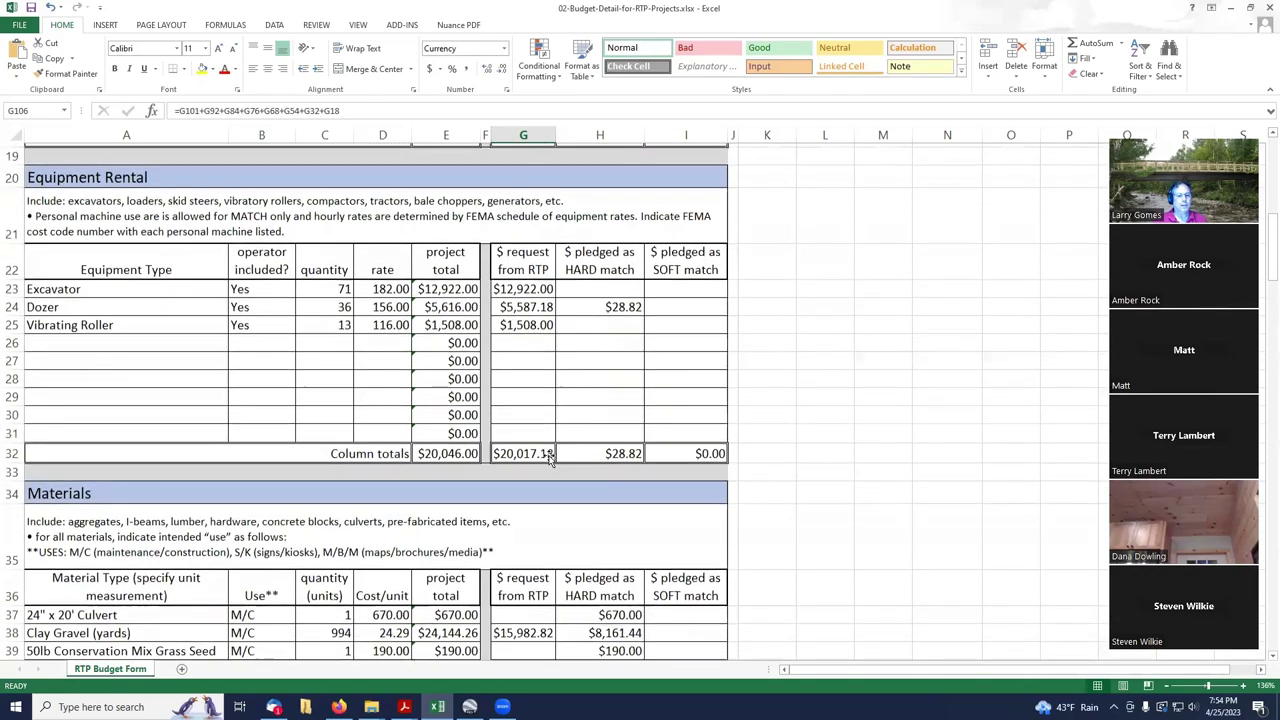
pyautogui.scroll(4, 549, 457)
pyautogui.scroll(-20, 549, 457)
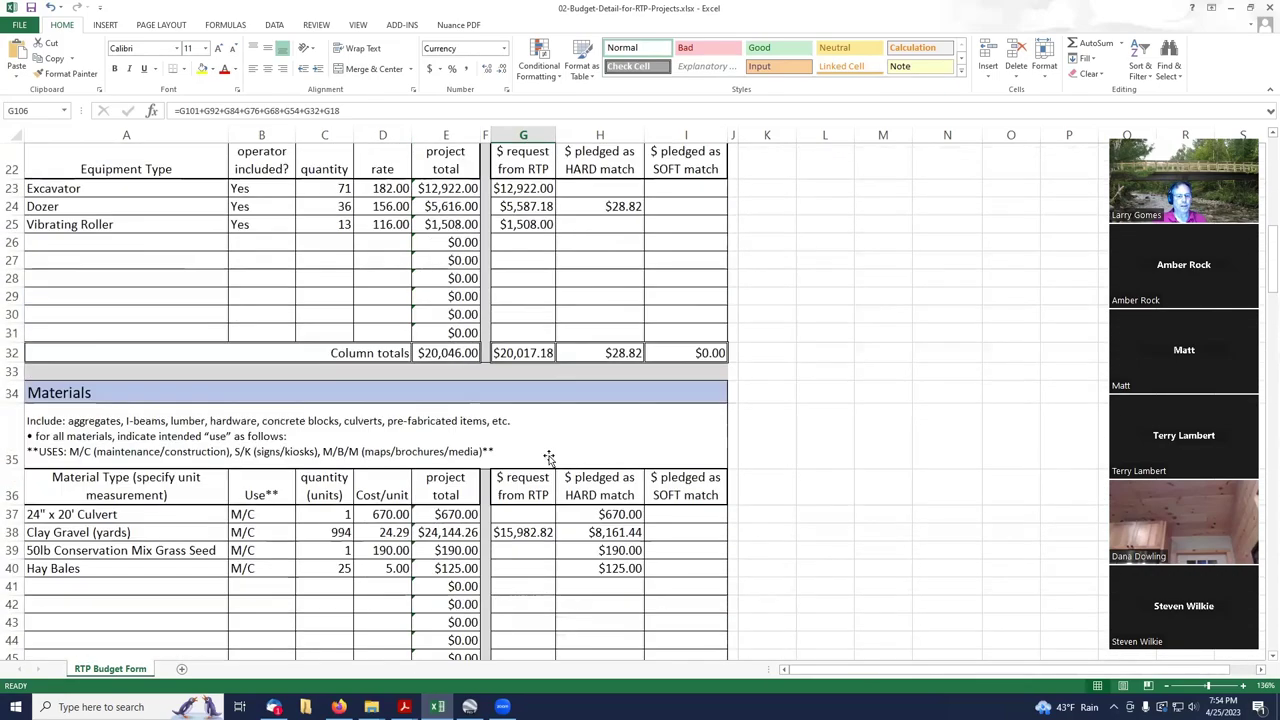
pyautogui.scroll(-4, 549, 457)
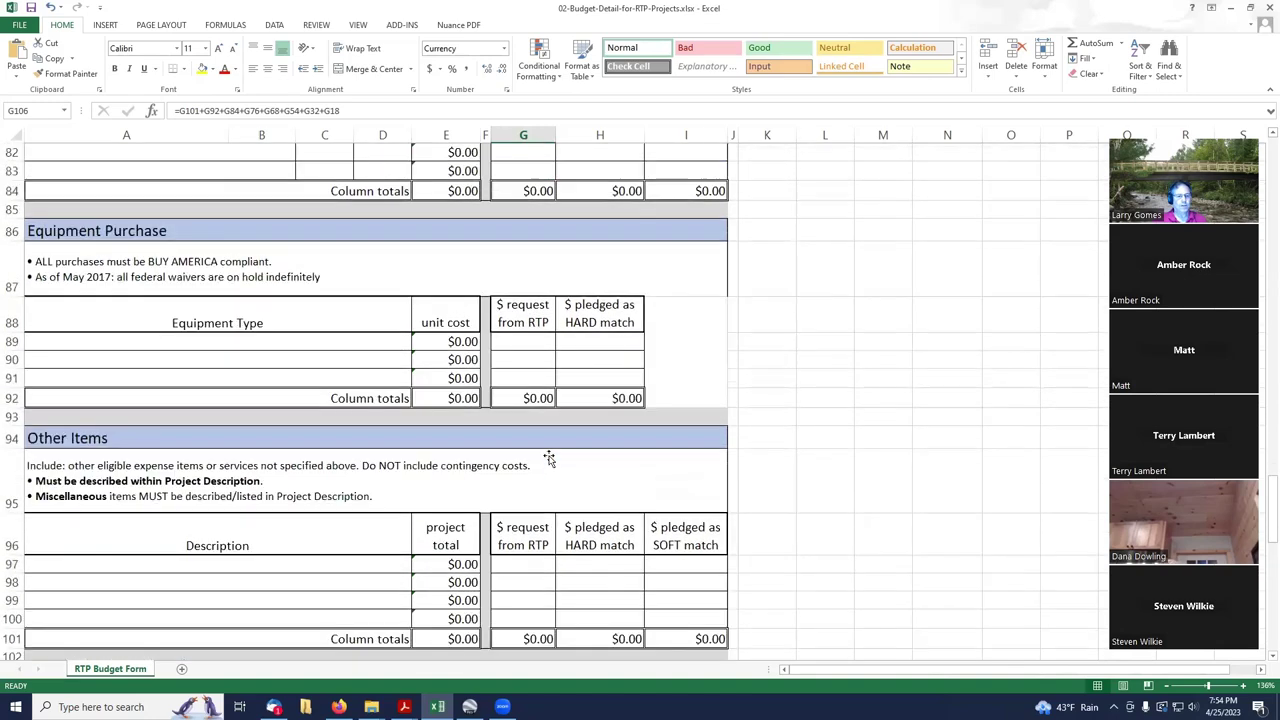
pyautogui.scroll(-4, 549, 457)
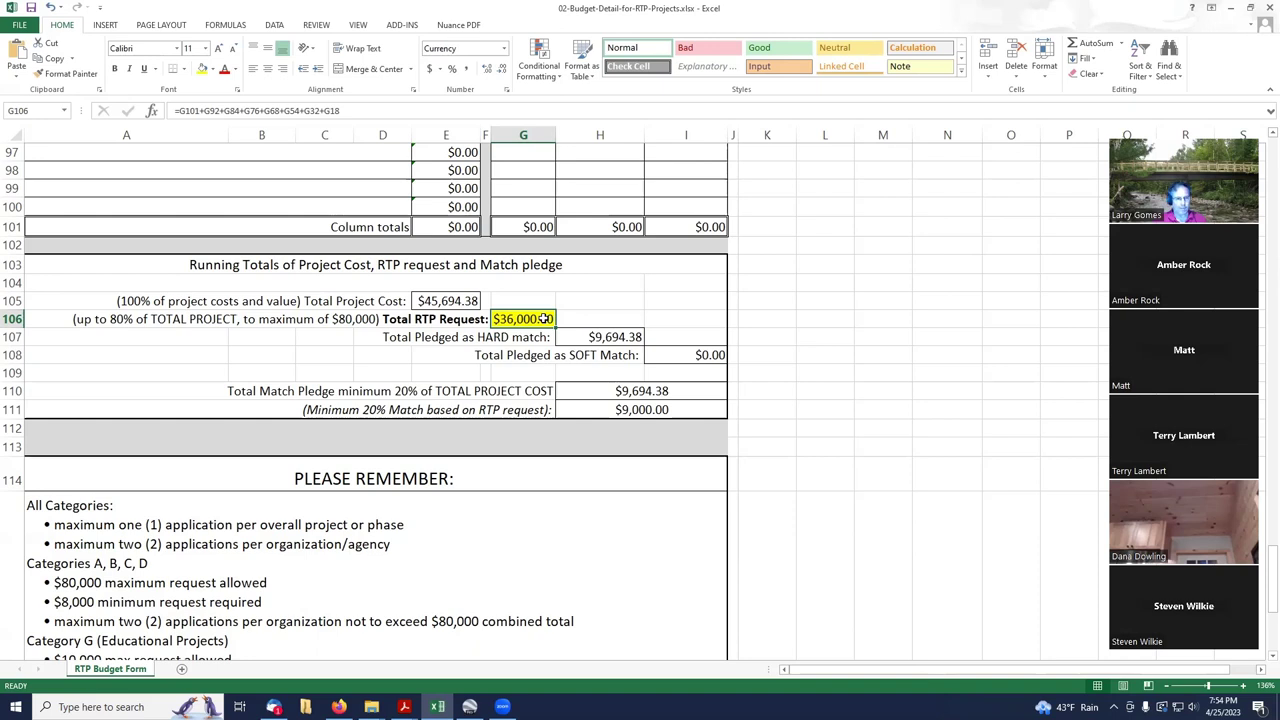
pyautogui.click(614, 337)
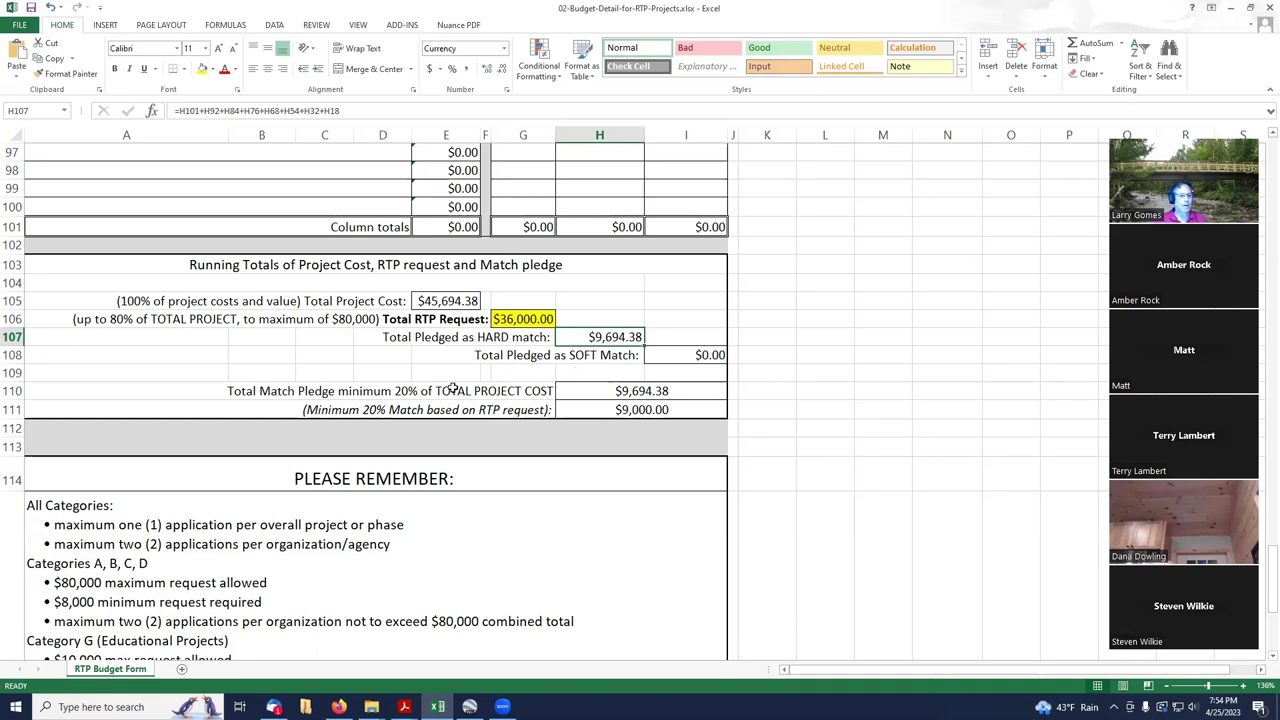
pyautogui.click(576, 393)
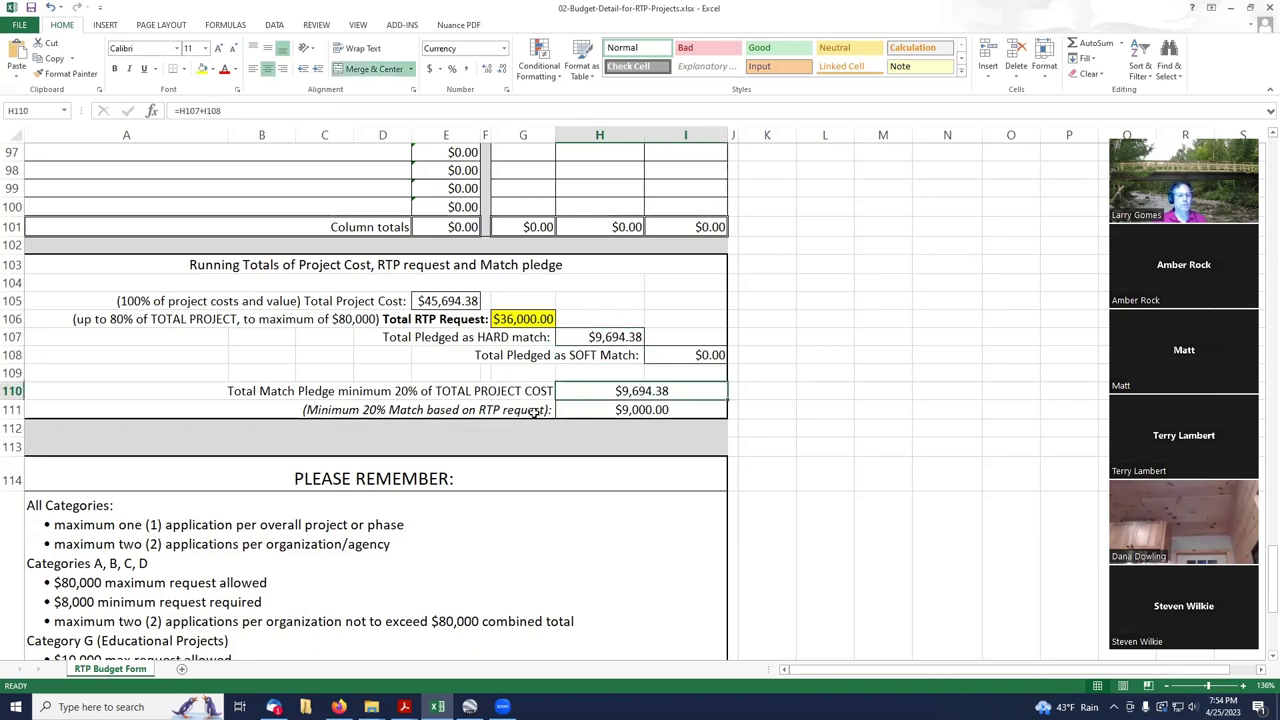
pyautogui.click(415, 410)
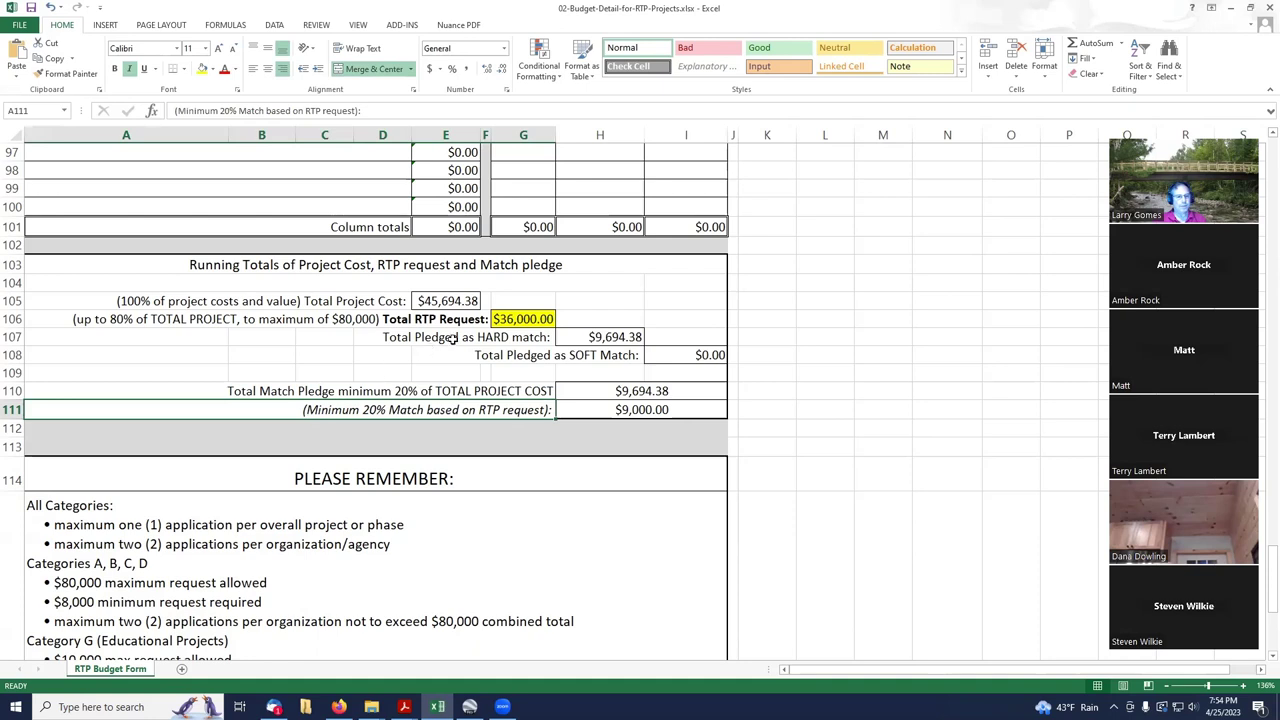
pyautogui.click(460, 300)
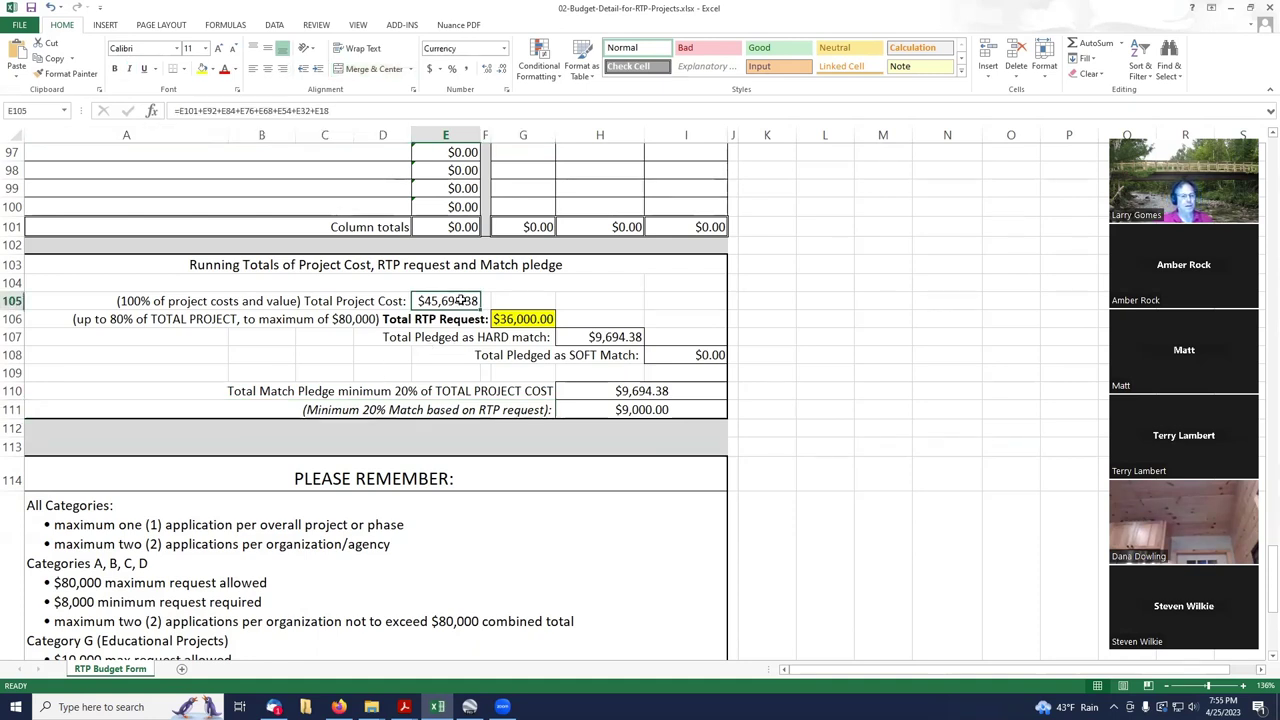
pyautogui.click(533, 319)
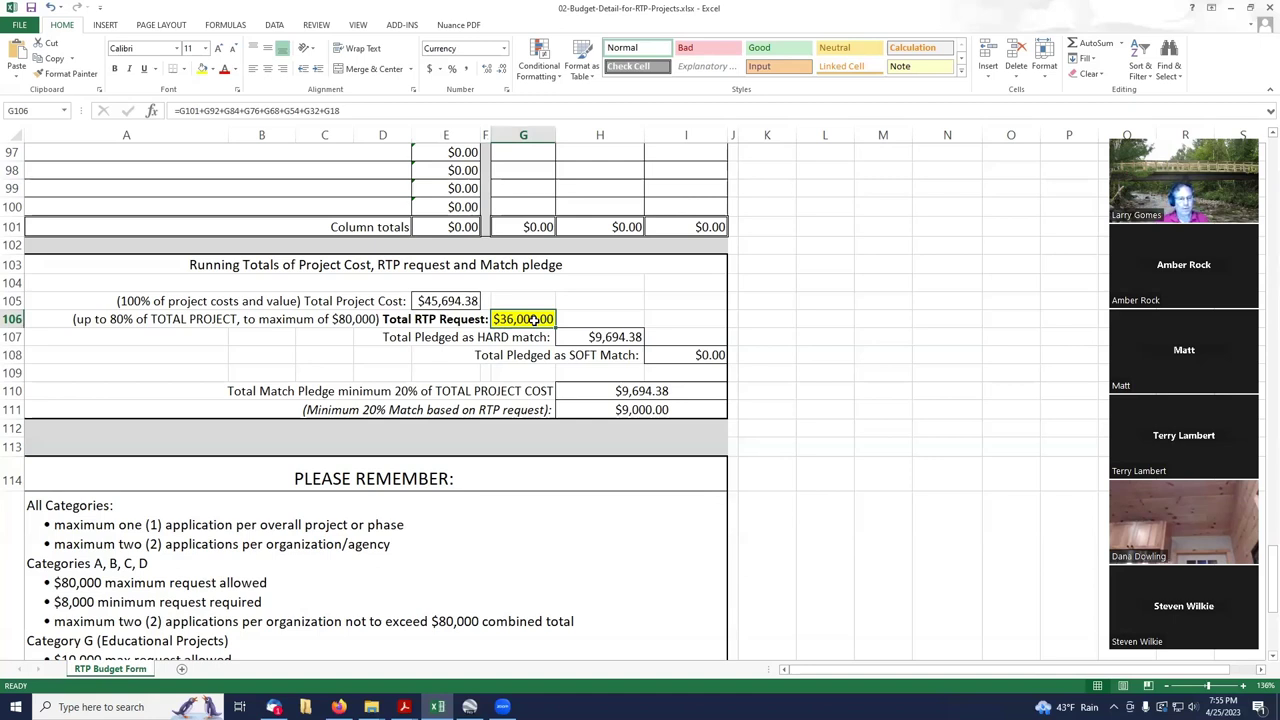
pyautogui.click(633, 413)
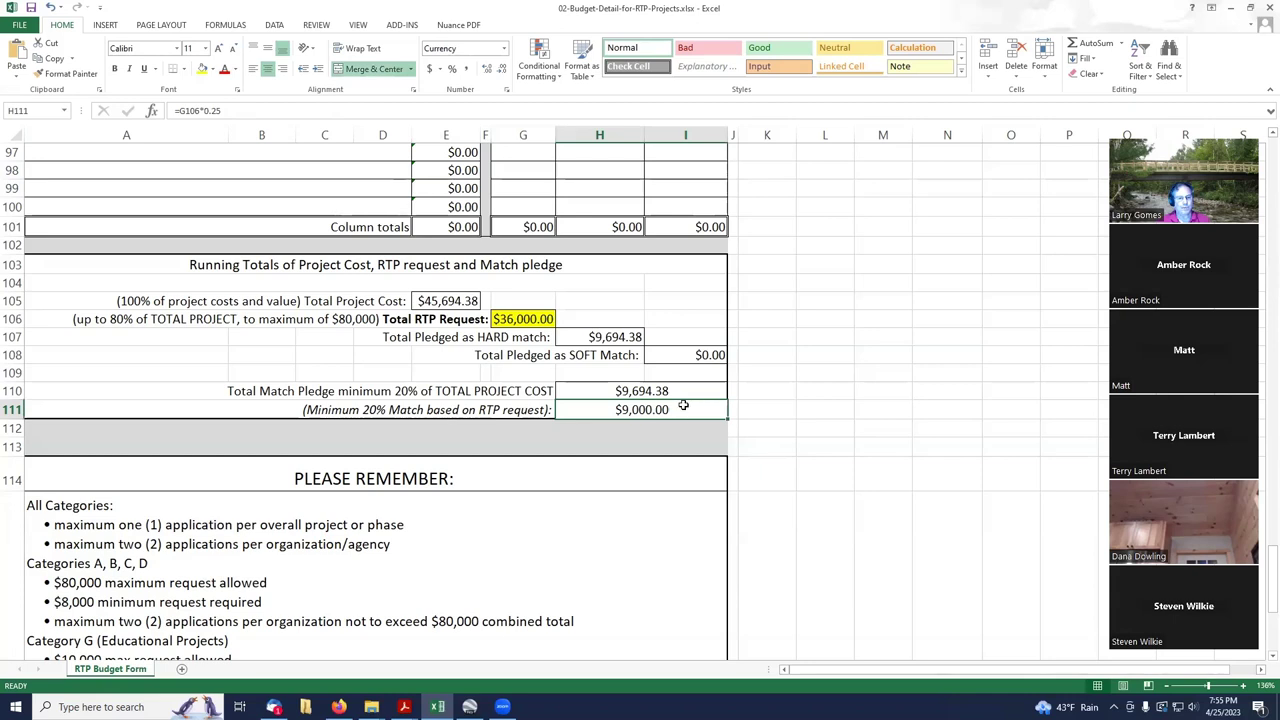
pyautogui.click(666, 391)
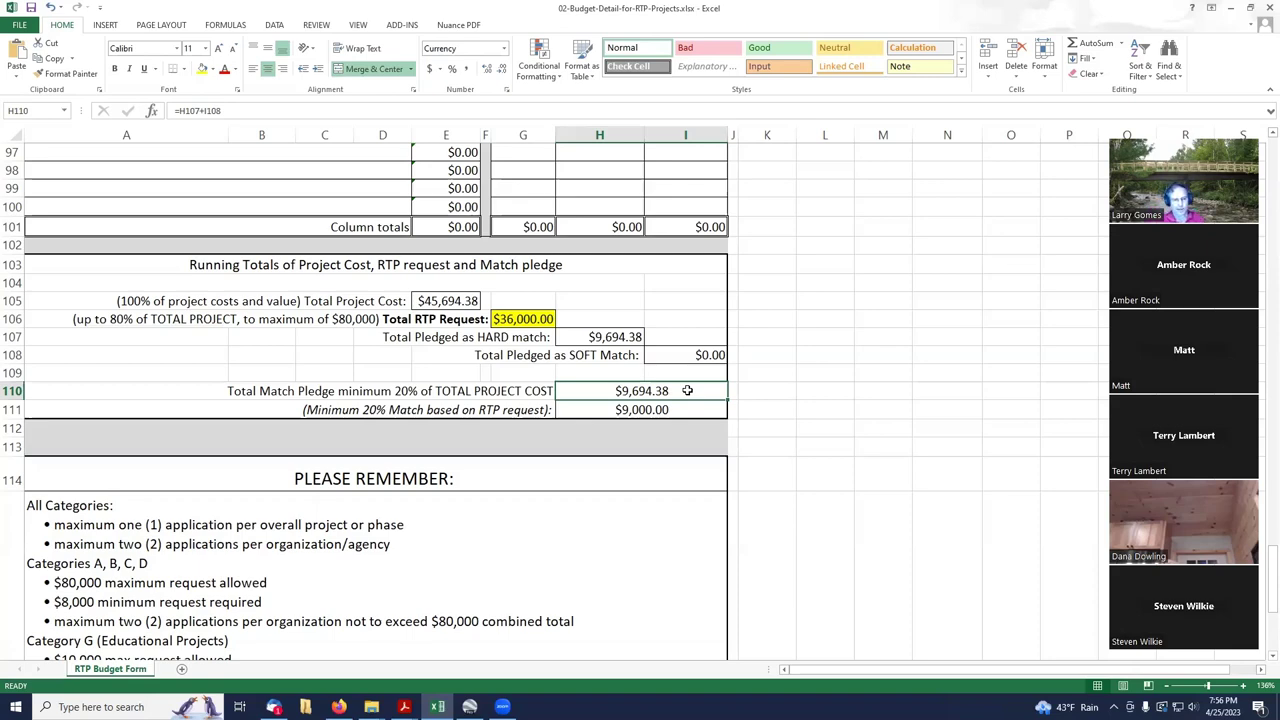
# Step: Scroll below the running totals and select the PLEASE REMEMBER notes cell A115
pyautogui.scroll(-1, 686, 395)
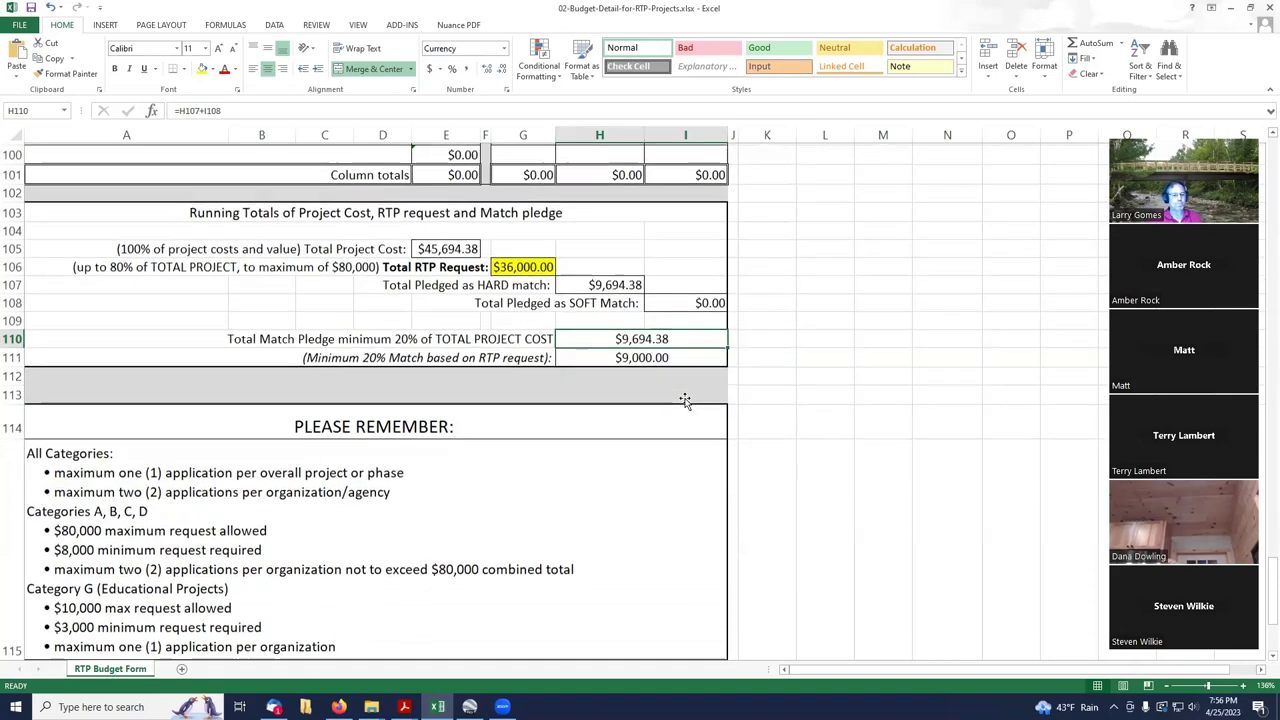
pyautogui.scroll(-1, 686, 401)
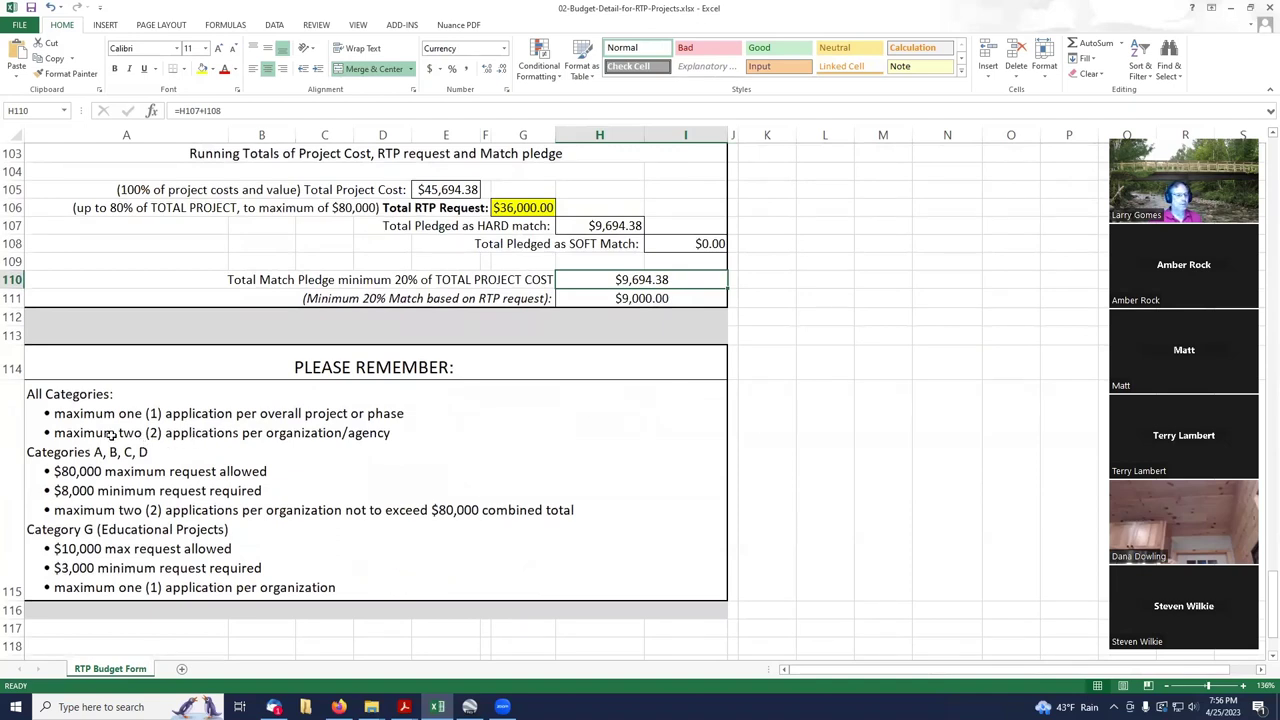
pyautogui.scroll(-2, 62, 418)
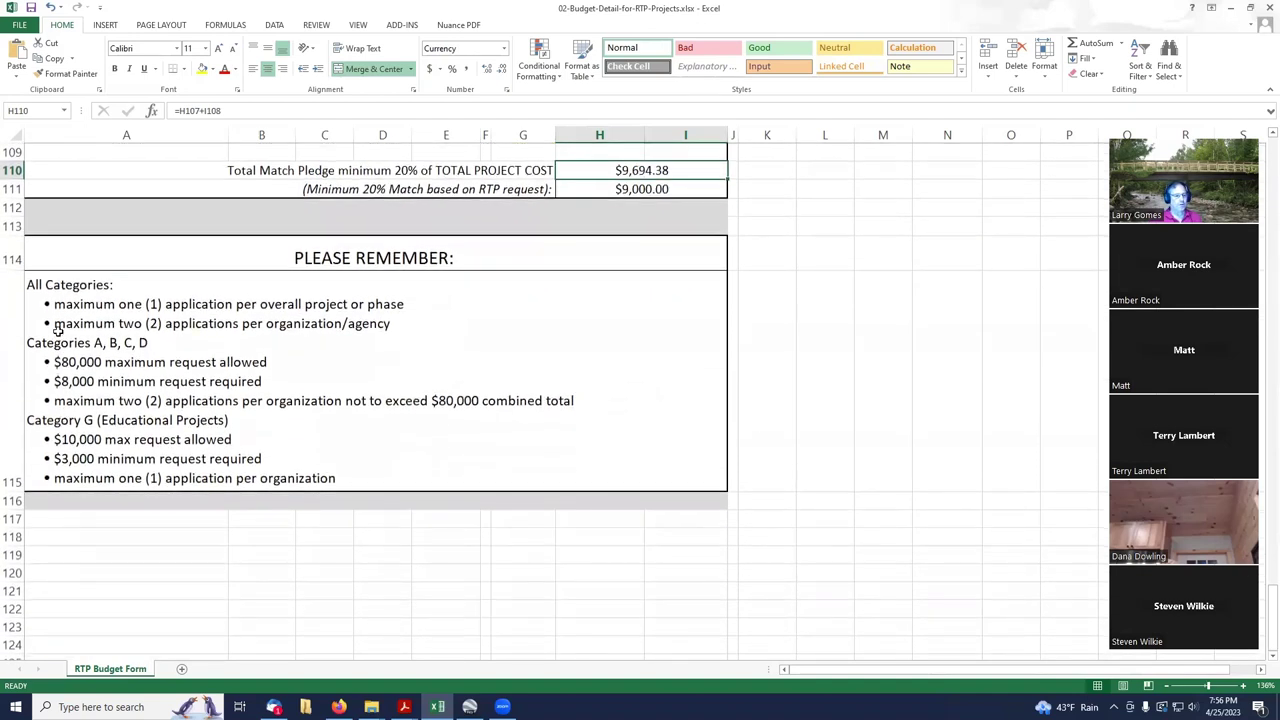
pyautogui.click(242, 306)
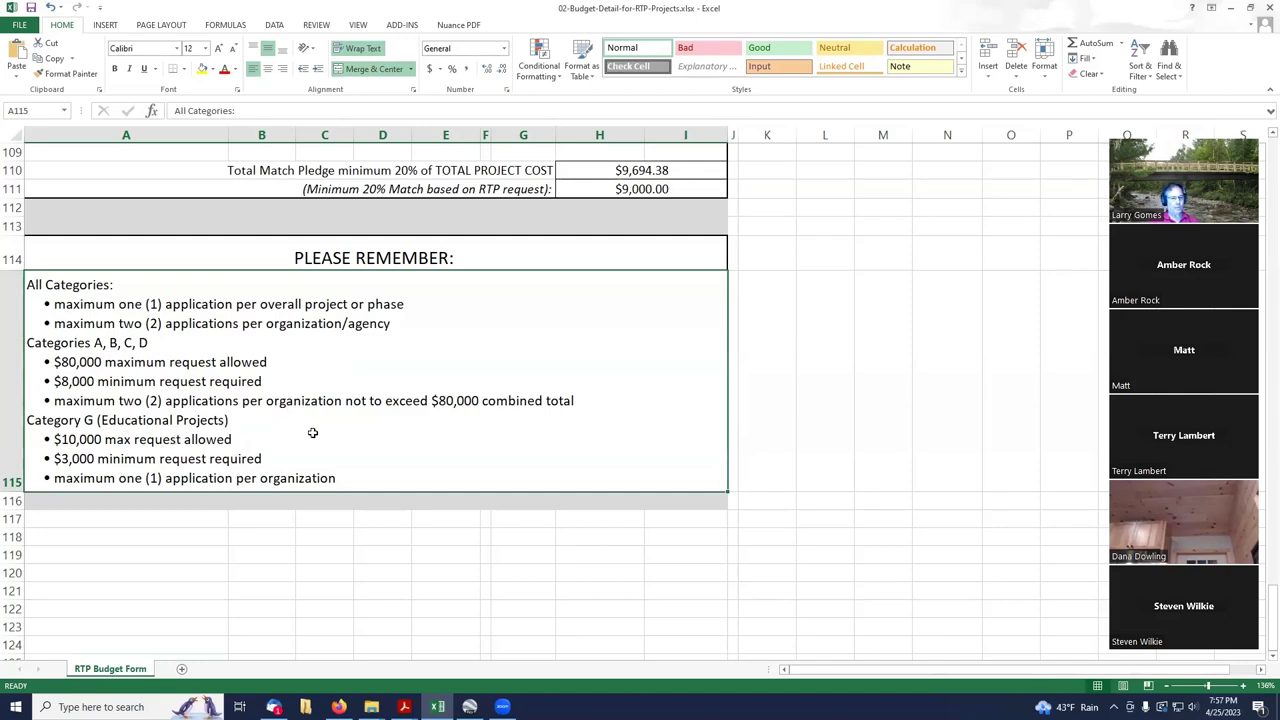
pyautogui.scroll(1, 313, 432)
pyautogui.scroll(2, 313, 432)
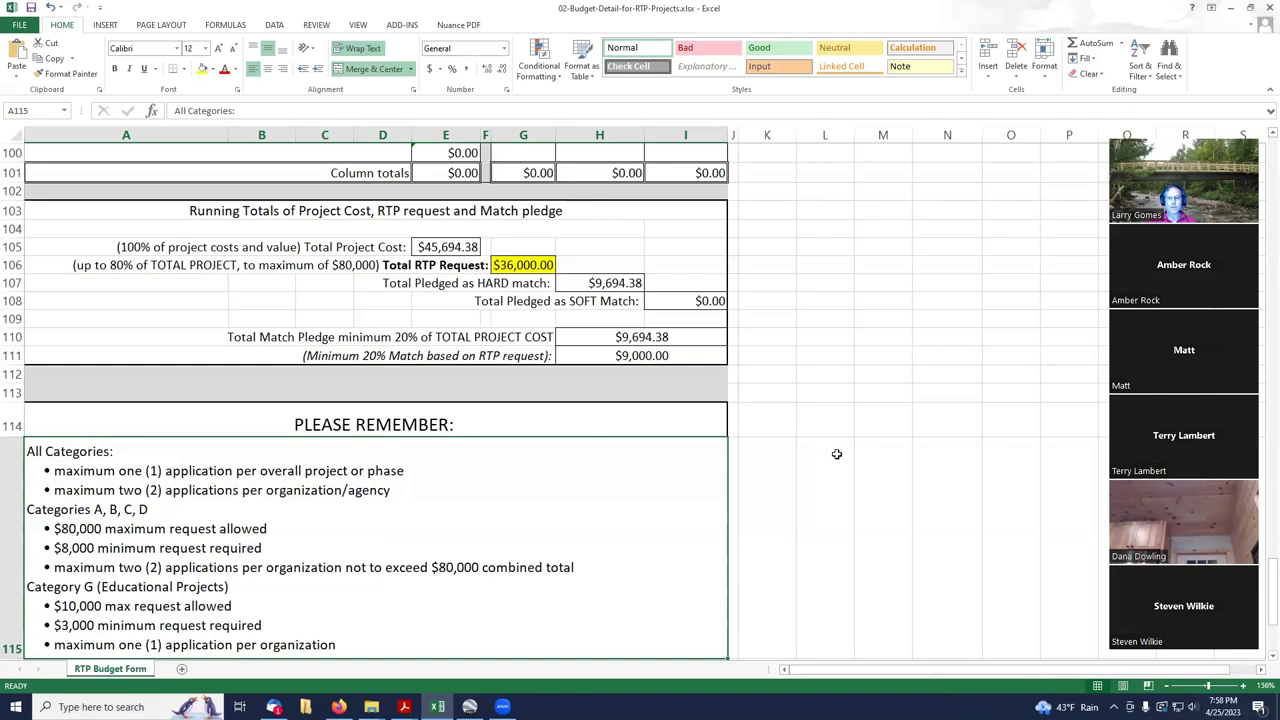
pyautogui.scroll(1, 837, 454)
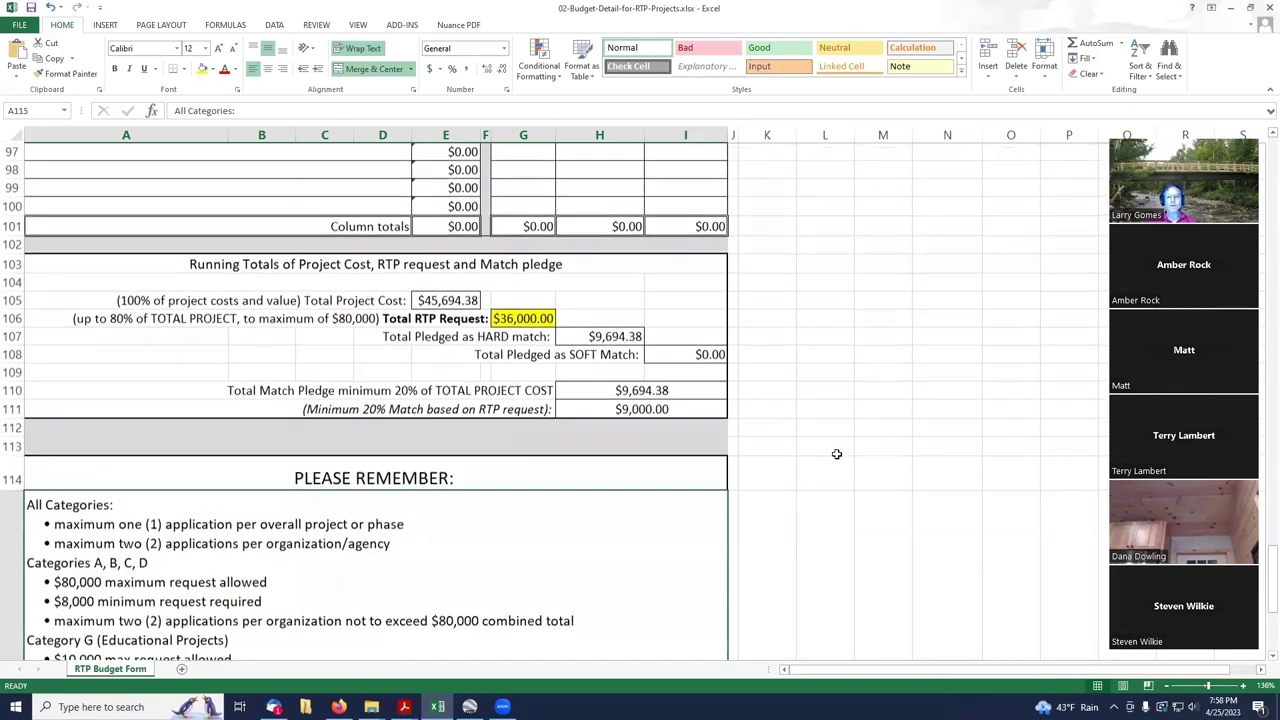
# Step: Minimize Excel and Acrobat Reader, clearing the index highlight, to reveal the For BOT folder
pyautogui.click(1233, 8)
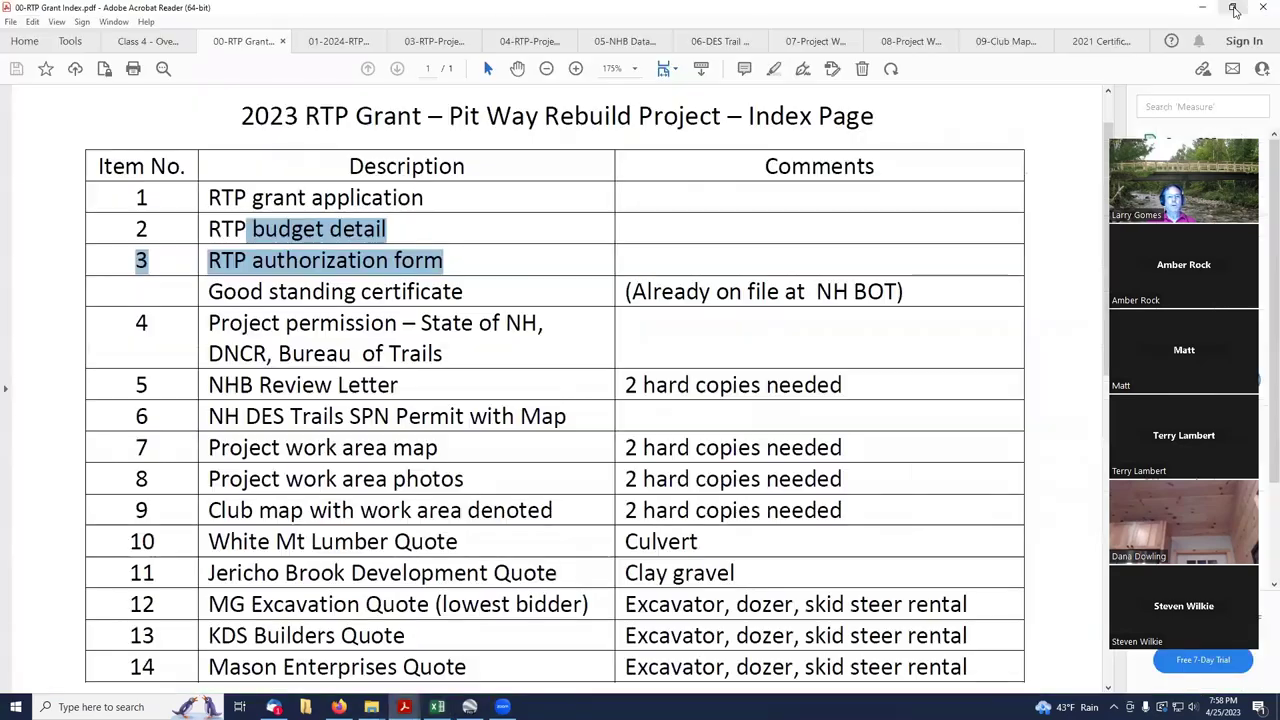
pyautogui.click(543, 268)
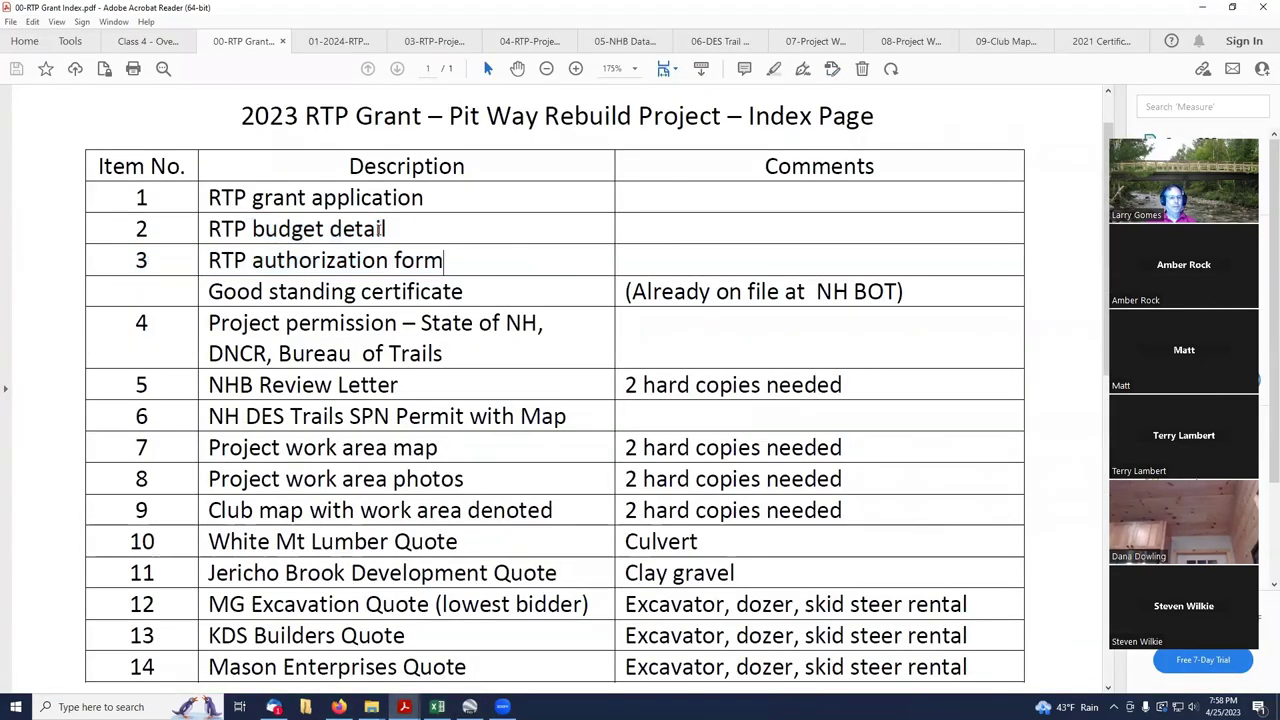
pyautogui.scroll(-1, 389, 276)
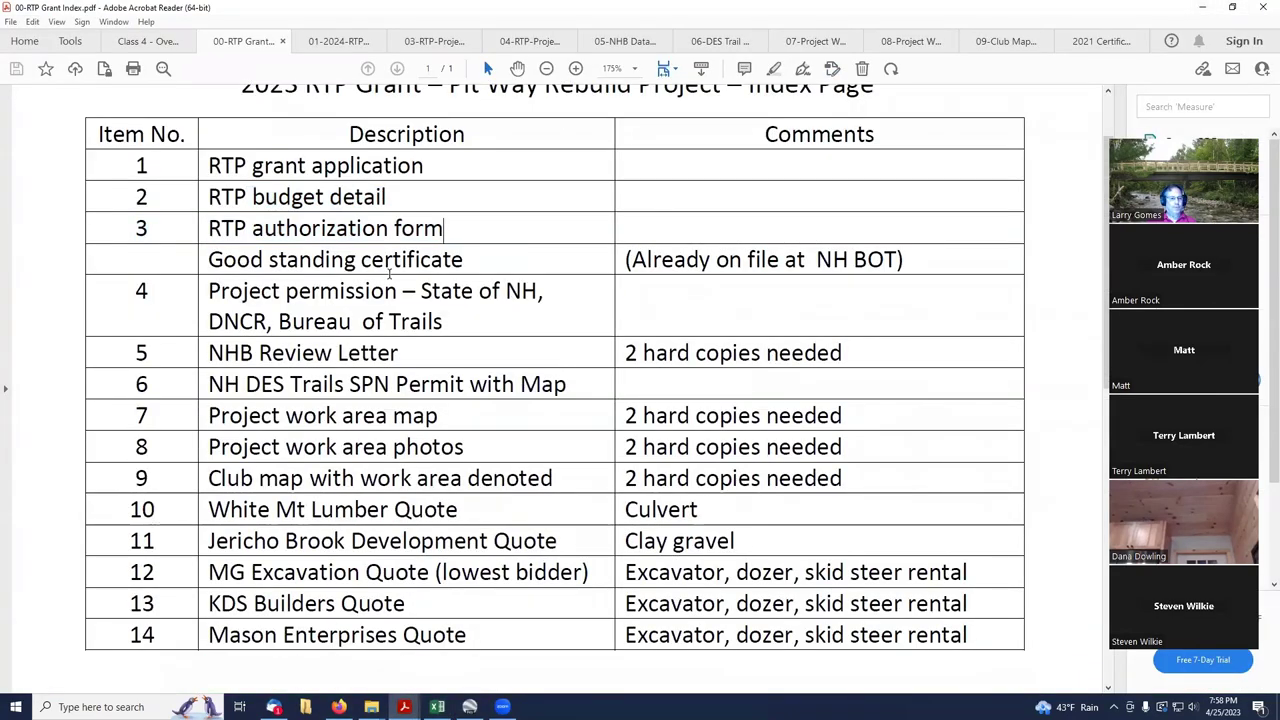
pyautogui.scroll(2, 389, 276)
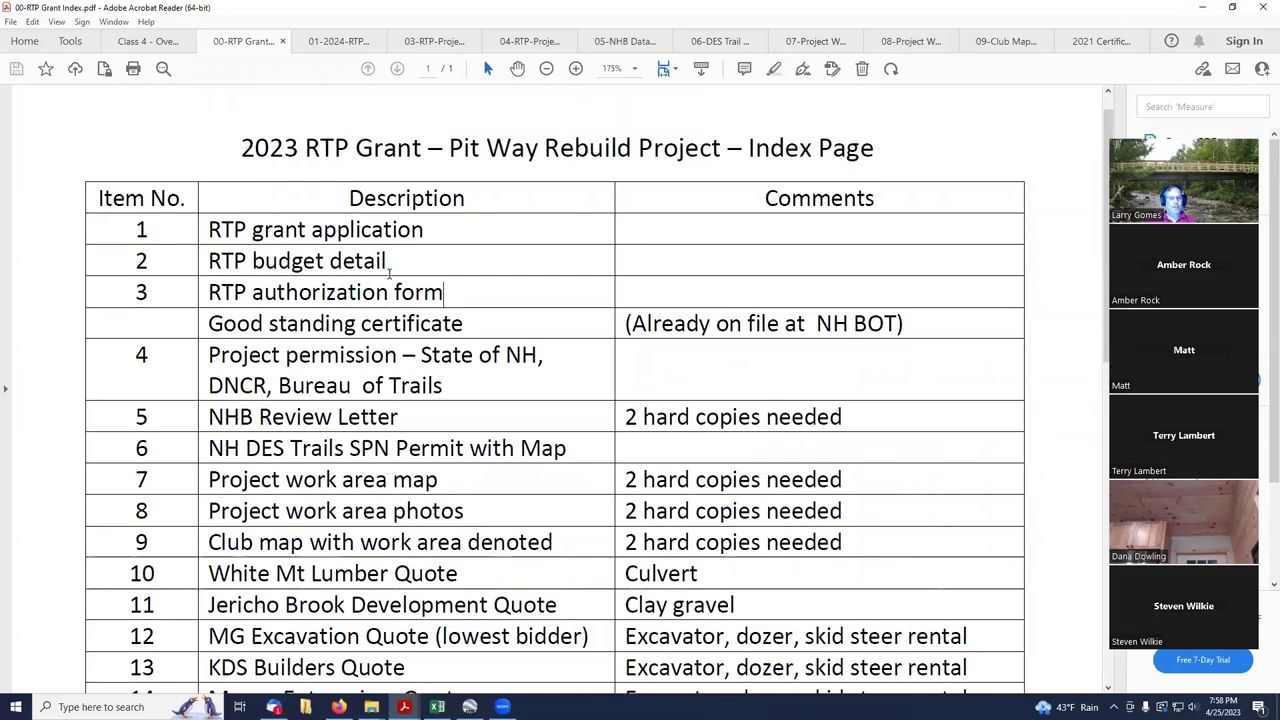
pyautogui.click(1203, 7)
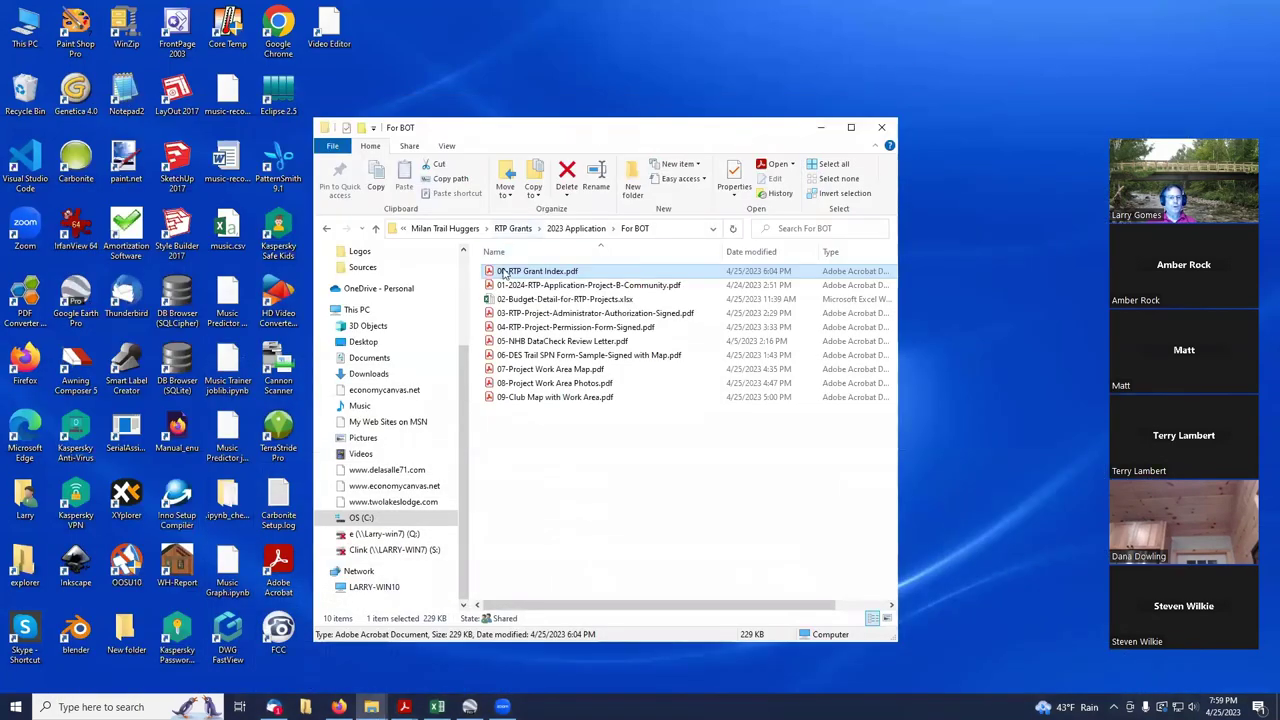
# Step: Reposition the For BOT folder window and select 00-RTP Grant Index.pdf among its files
pyautogui.moveTo(572, 140); pyautogui.dragTo(626, 126)
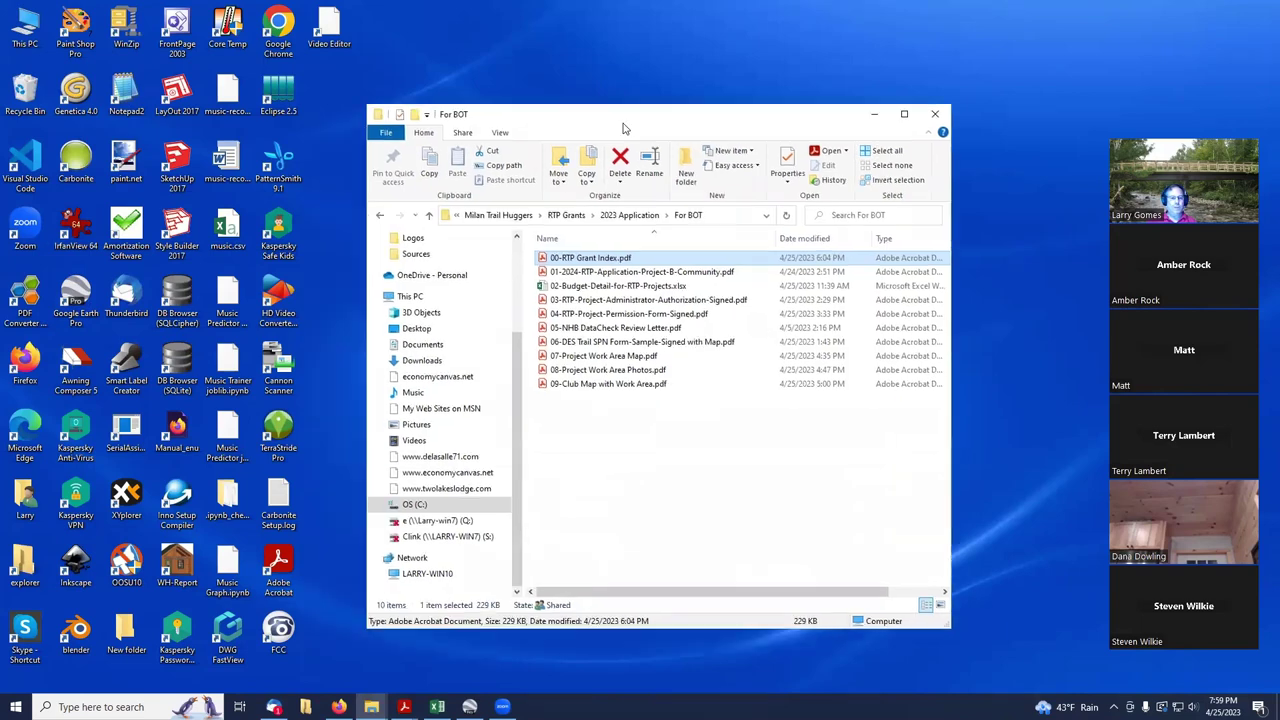
pyautogui.click(573, 290)
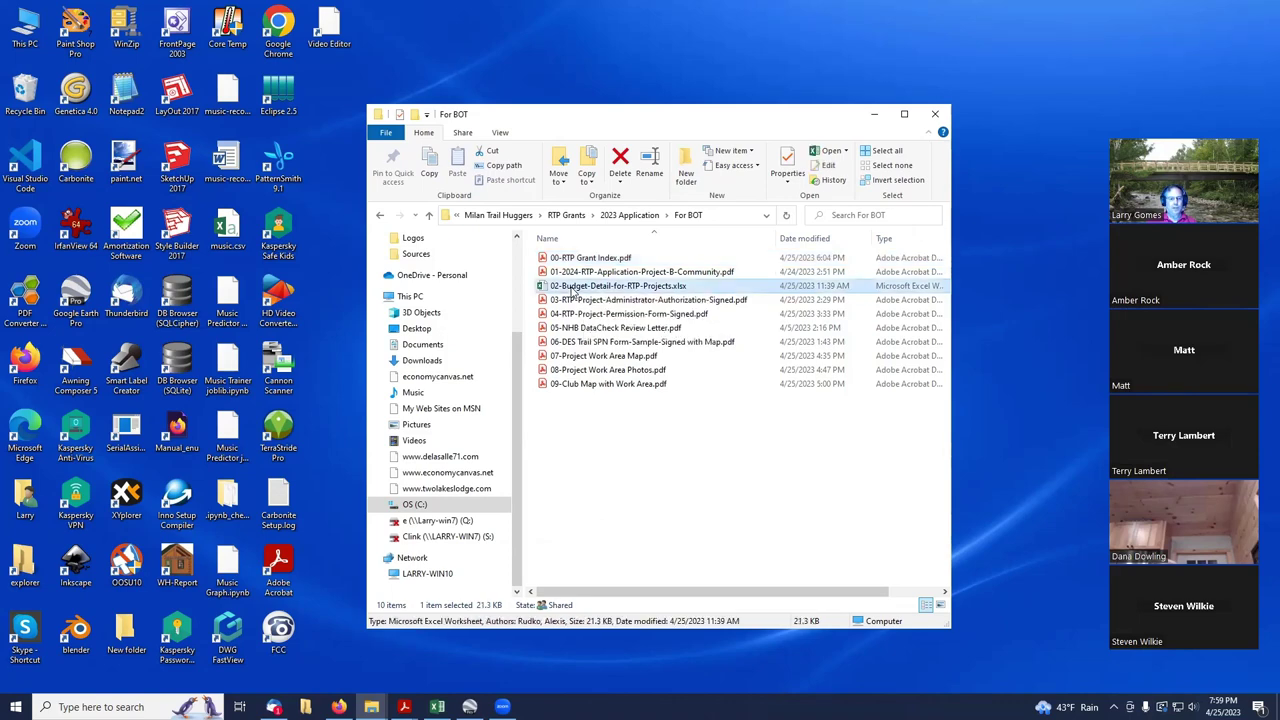
pyautogui.click(569, 259)
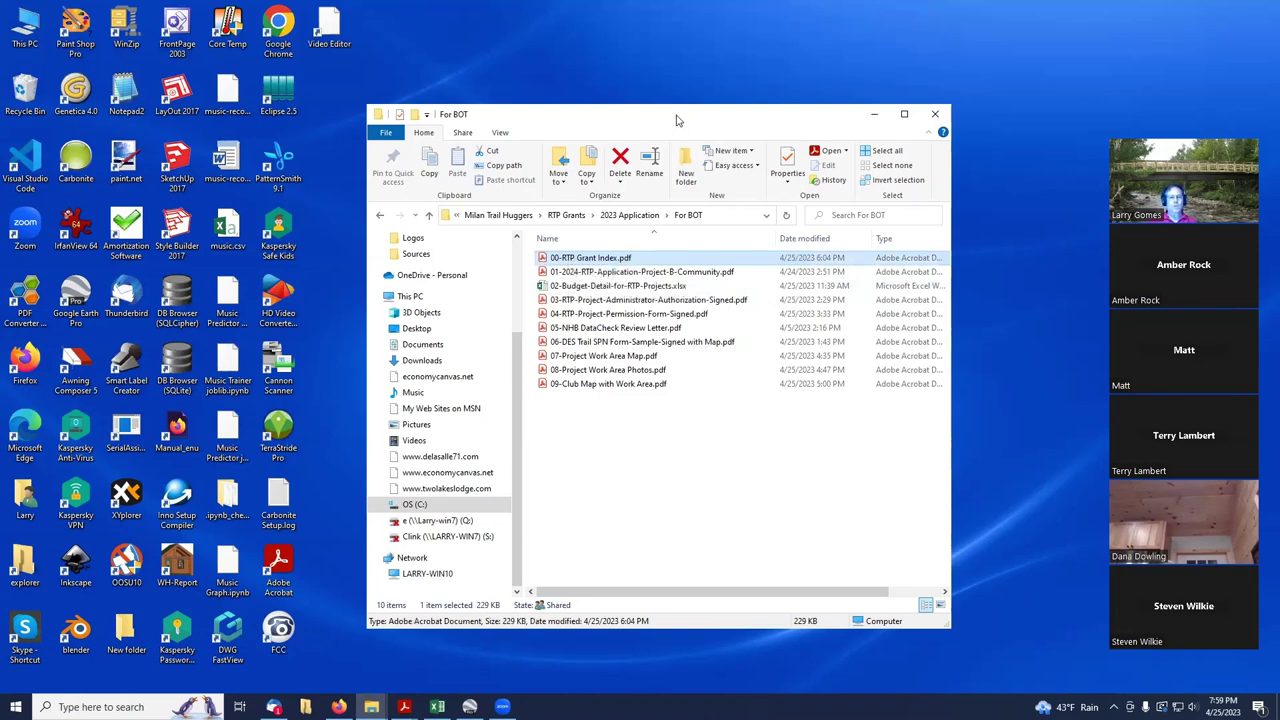
pyautogui.moveTo(669, 127); pyautogui.dragTo(670, 127)
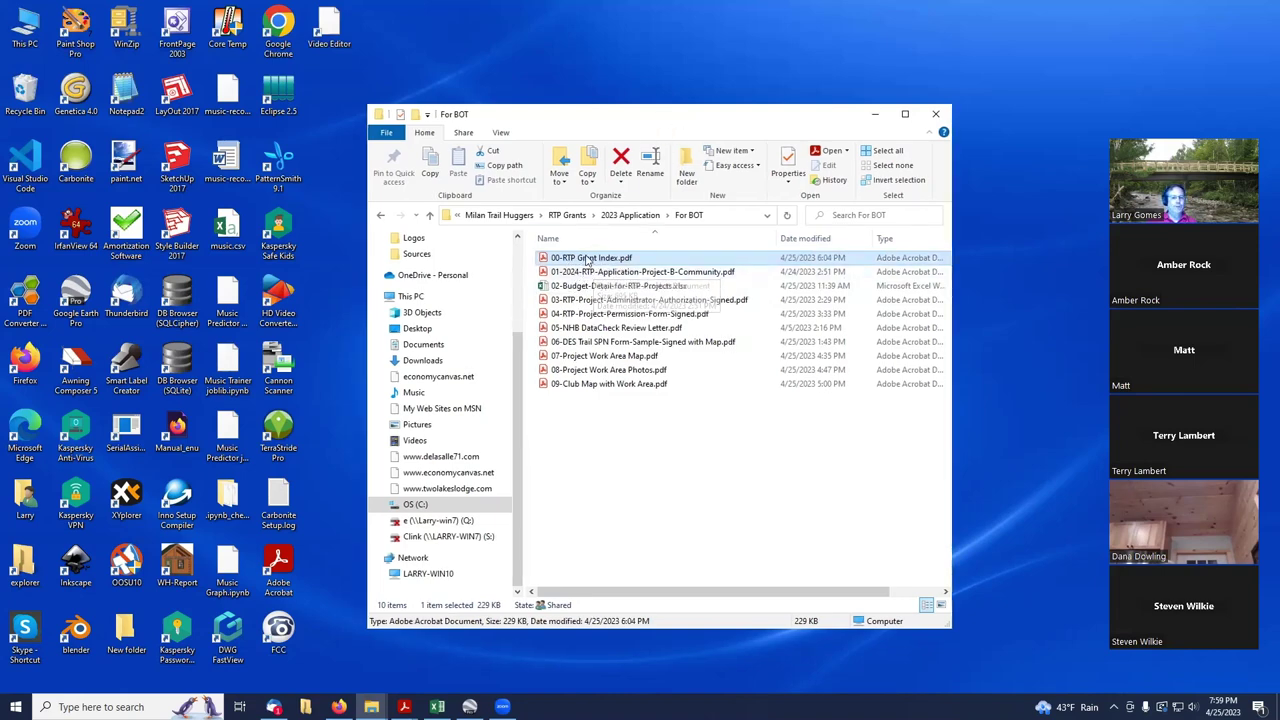
pyautogui.moveTo(716, 124); pyautogui.dragTo(976, 84)
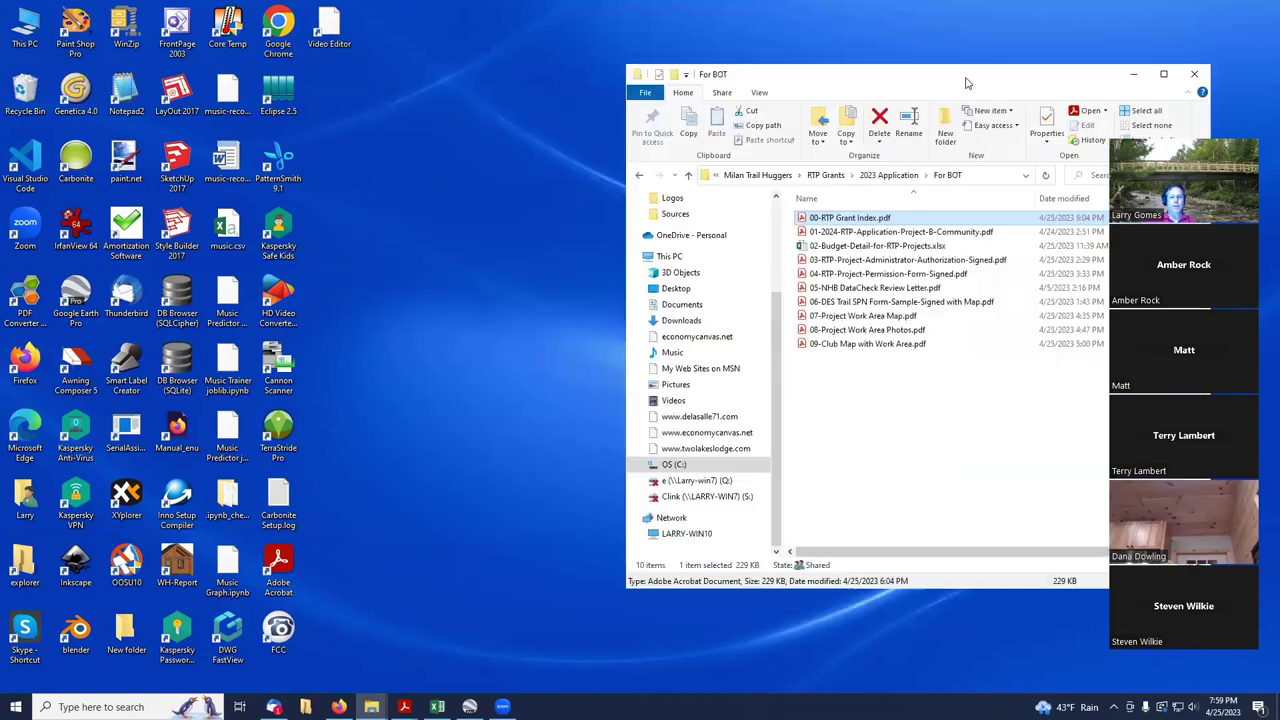
# Step: Open the grant index PDF, dock Acrobat left with tools pane hidden, and place Explorer beside it
pyautogui.doubleClick(840, 220)
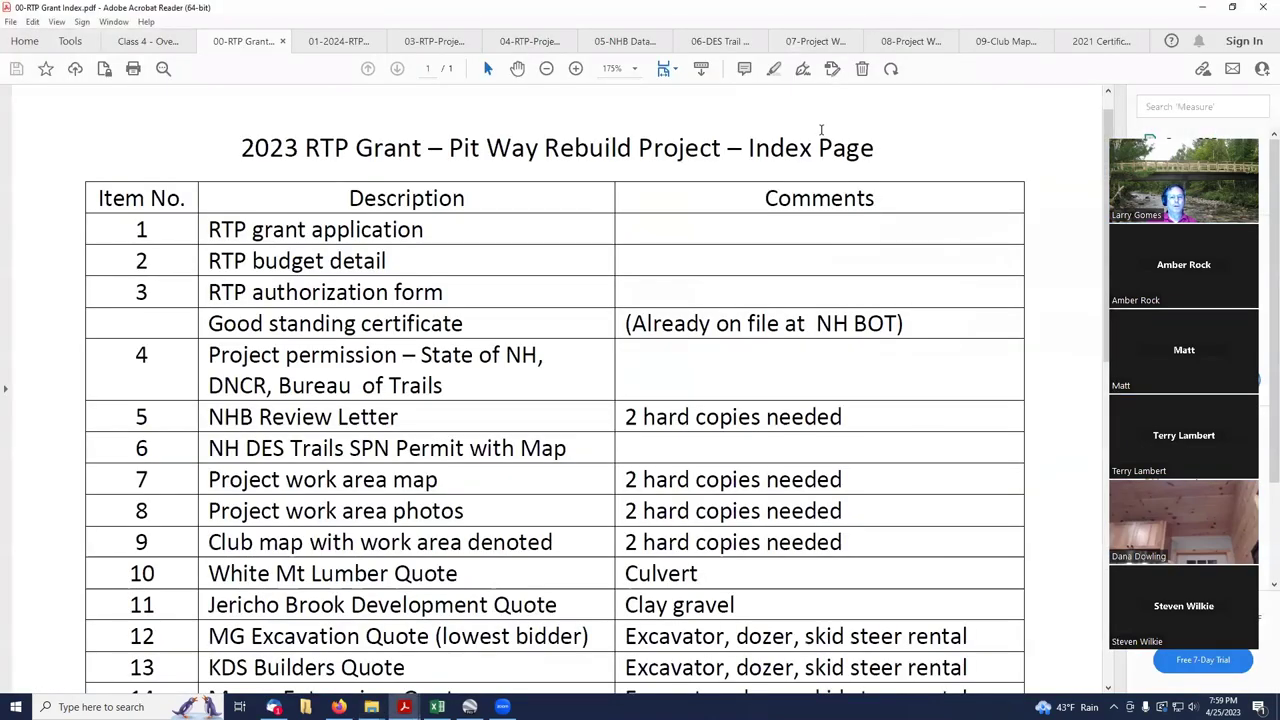
pyautogui.click(1234, 8)
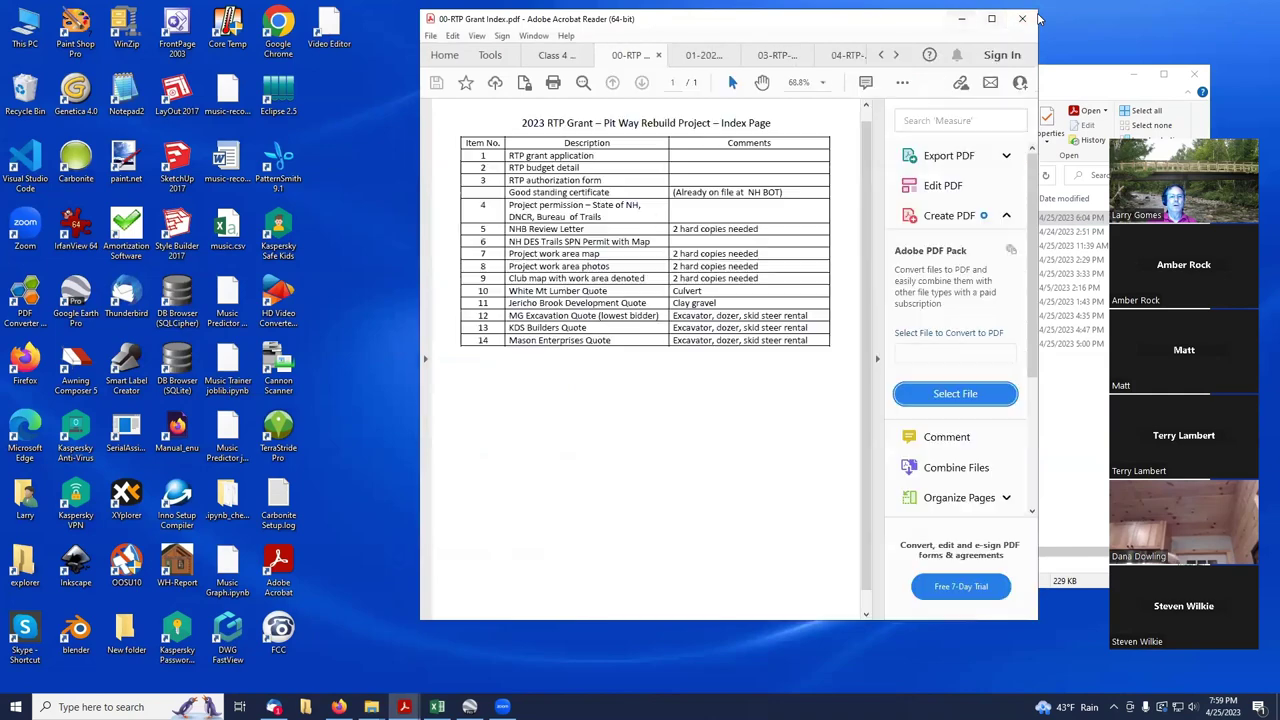
pyautogui.moveTo(500, 20); pyautogui.dragTo(122, 62)
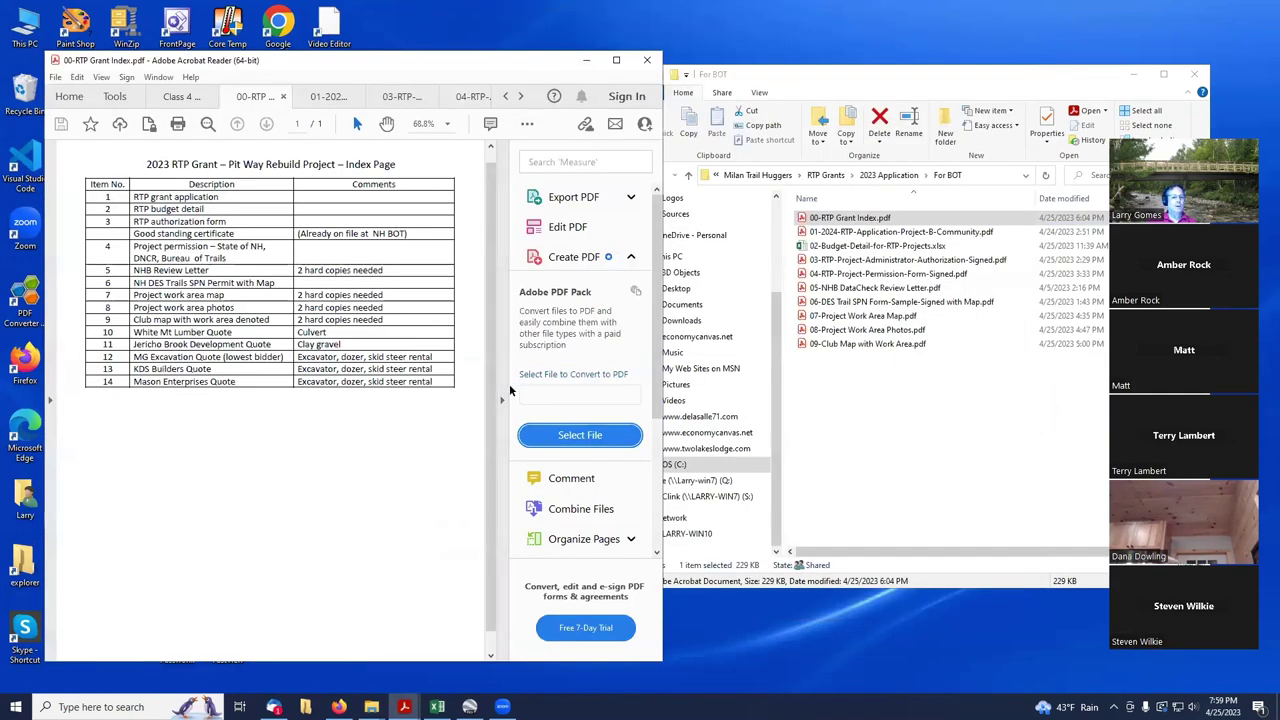
pyautogui.click(500, 400)
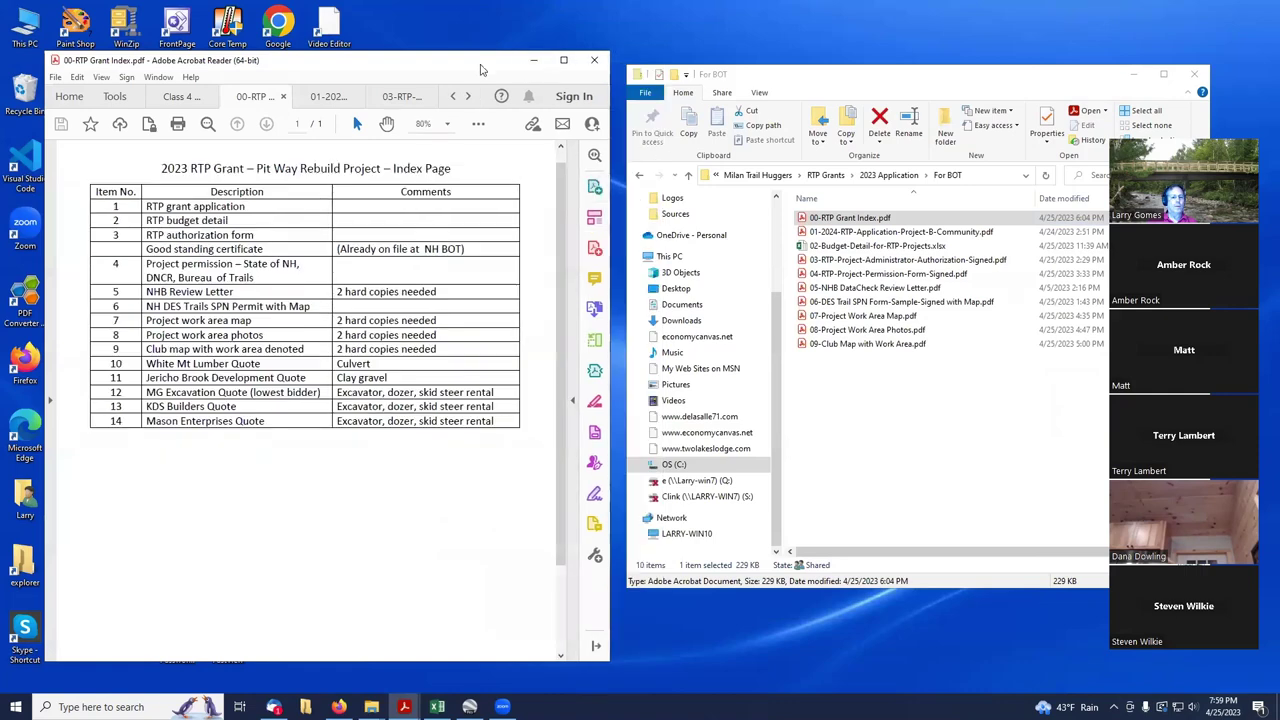
pyautogui.click(963, 79)
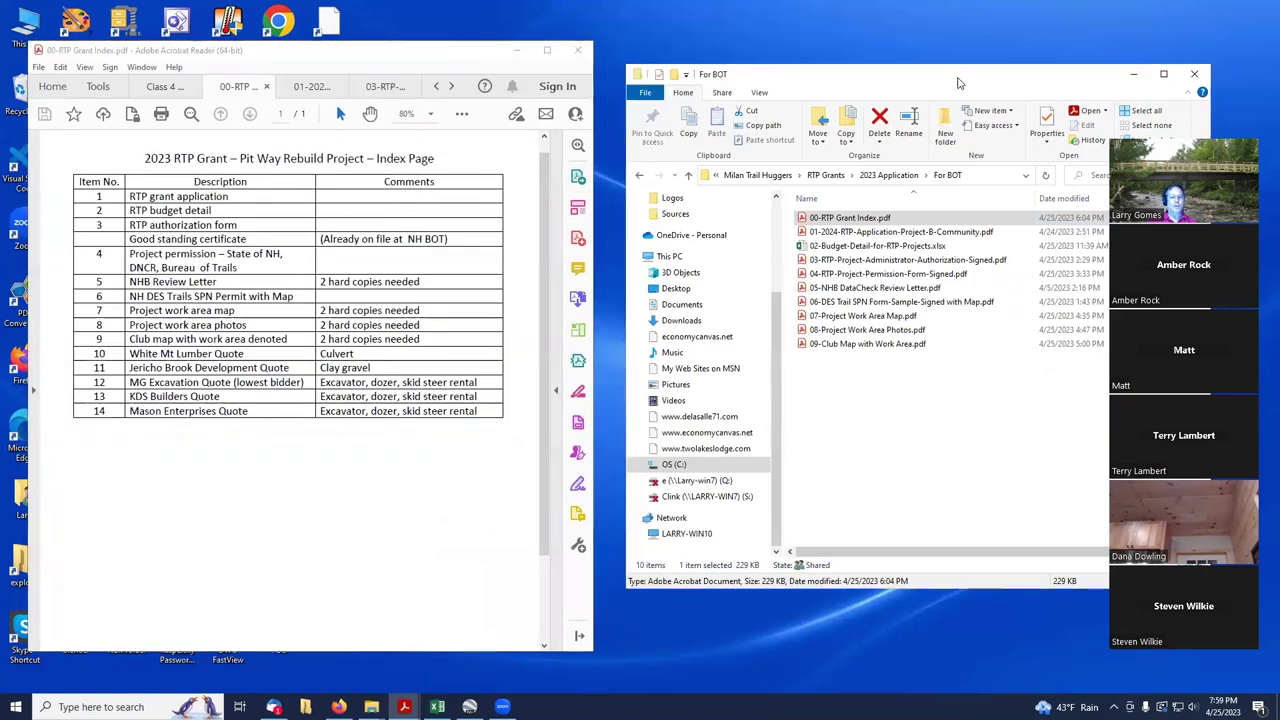
pyautogui.moveTo(938, 77); pyautogui.dragTo(912, 73)
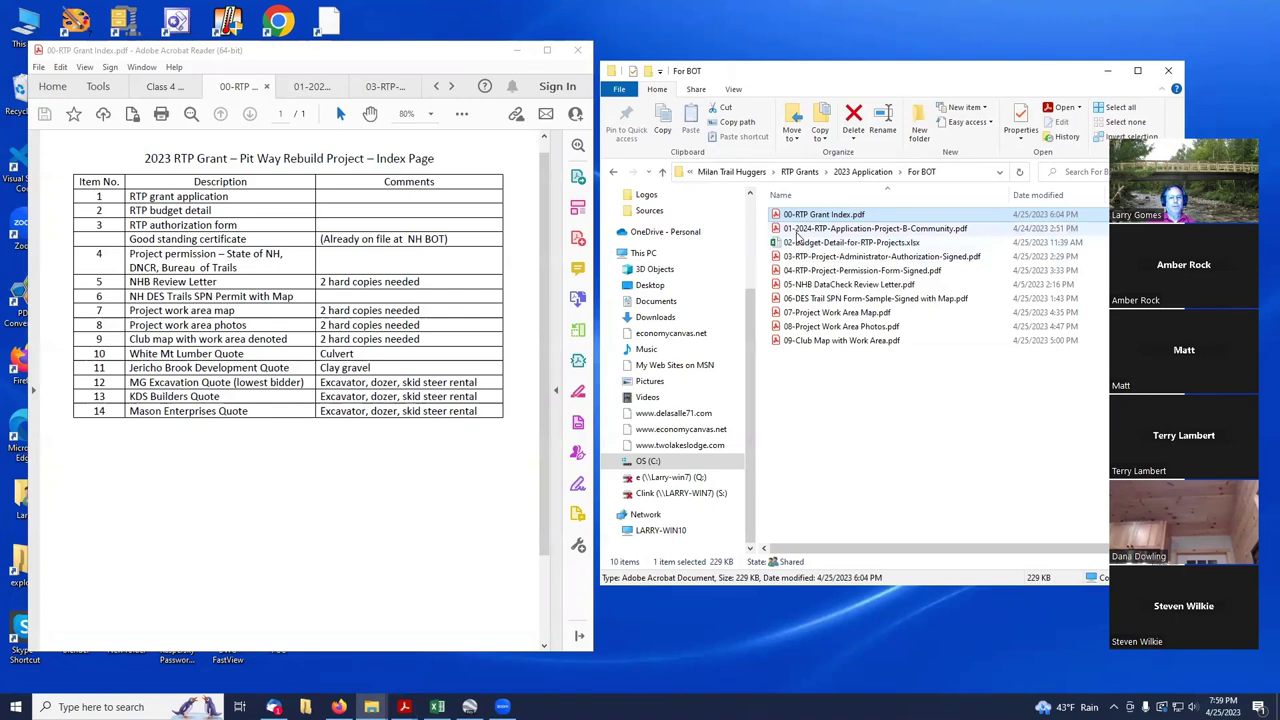
pyautogui.click(798, 232)
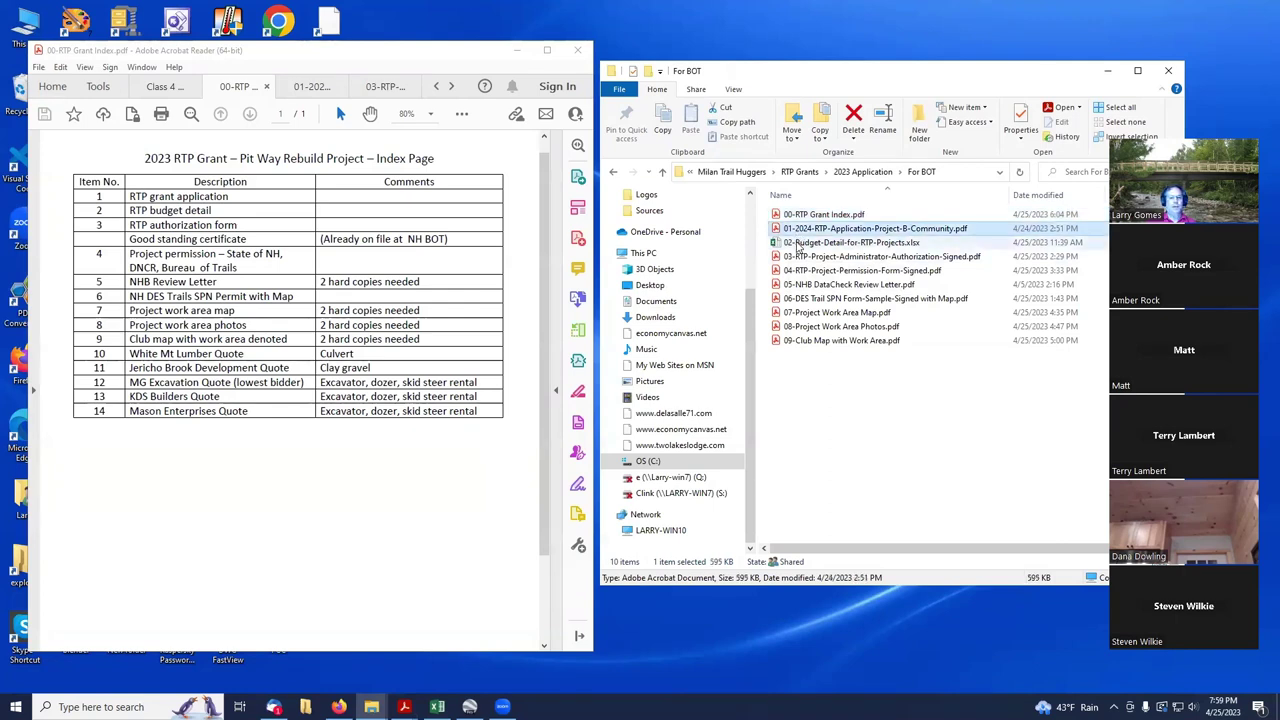
pyautogui.click(805, 245)
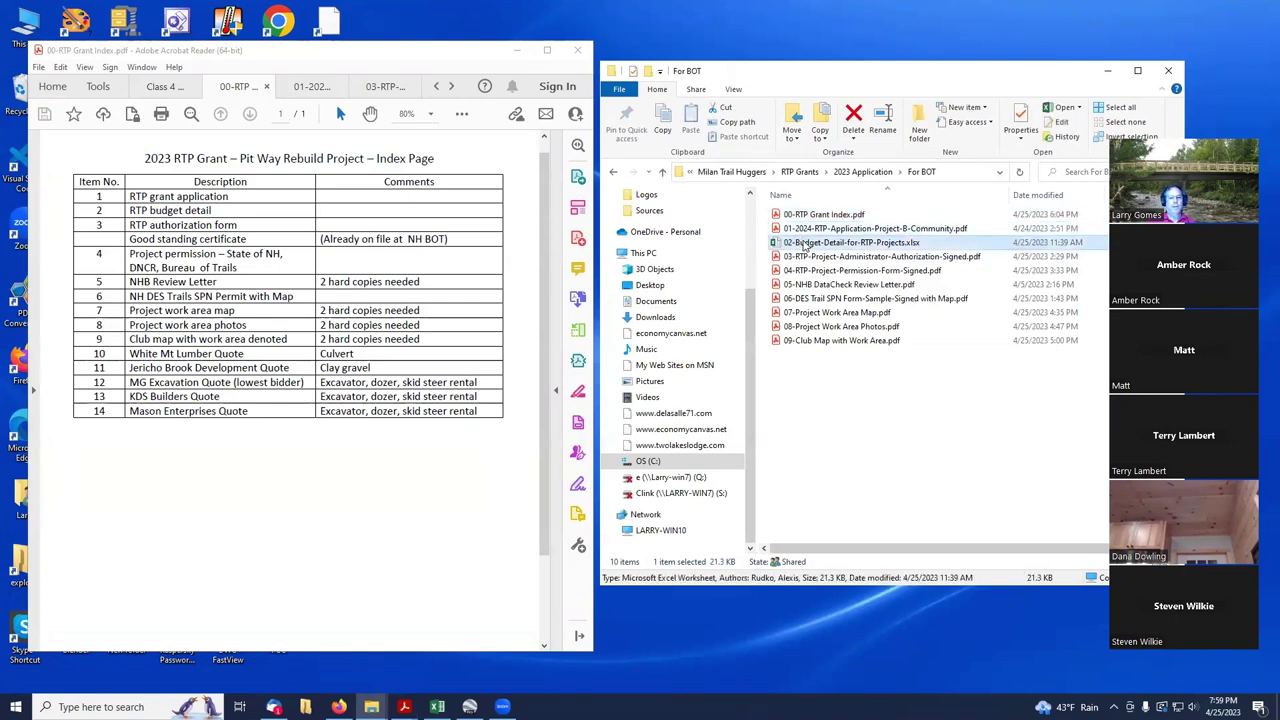
pyautogui.click(807, 257)
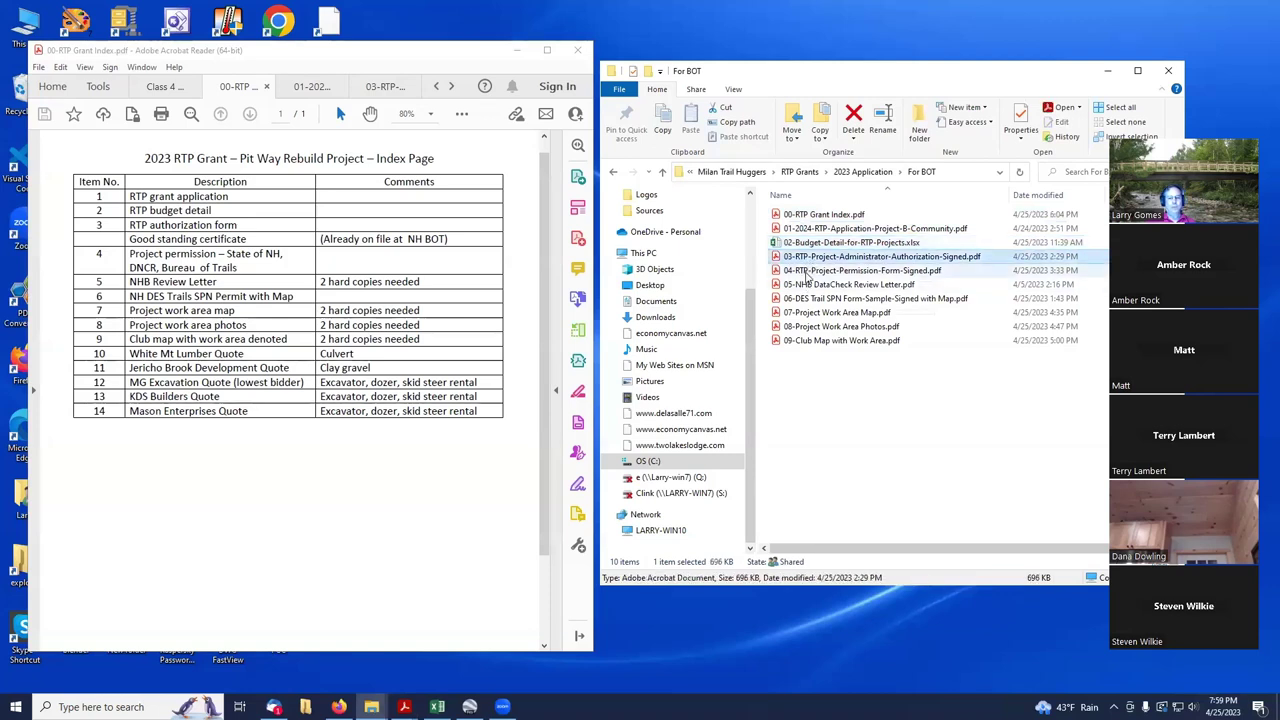
pyautogui.click(805, 271)
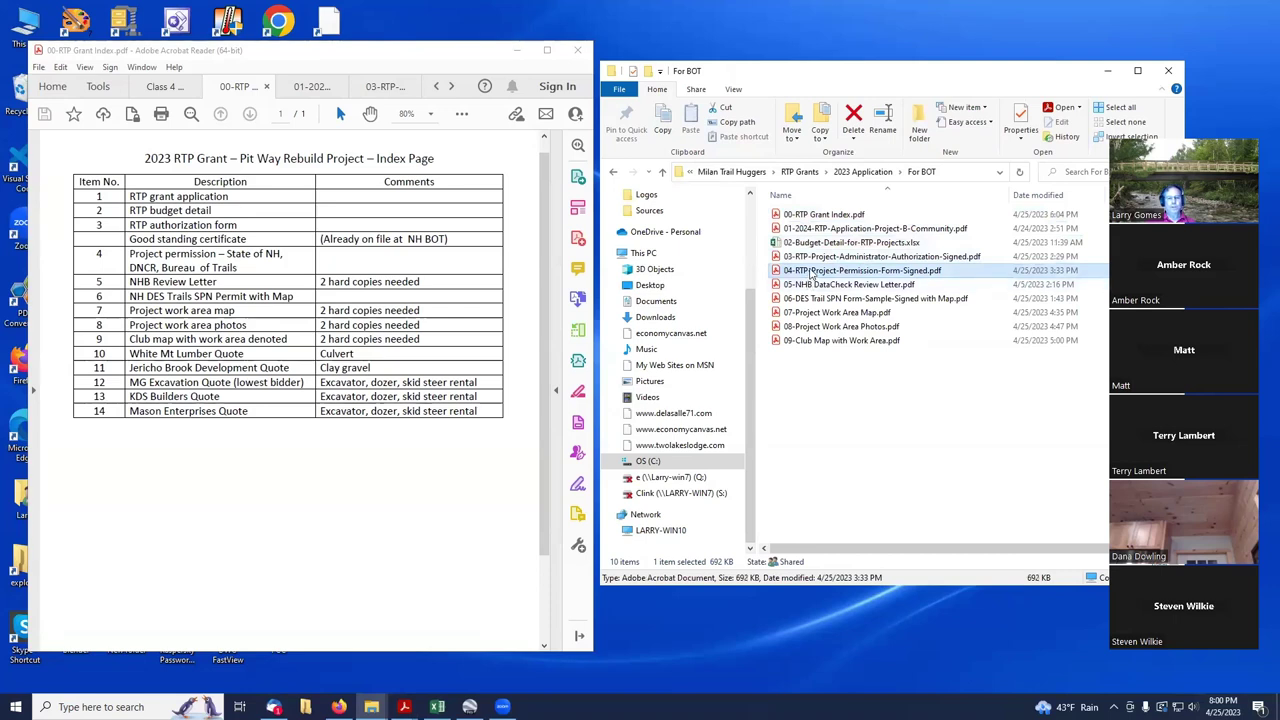
pyautogui.click(812, 285)
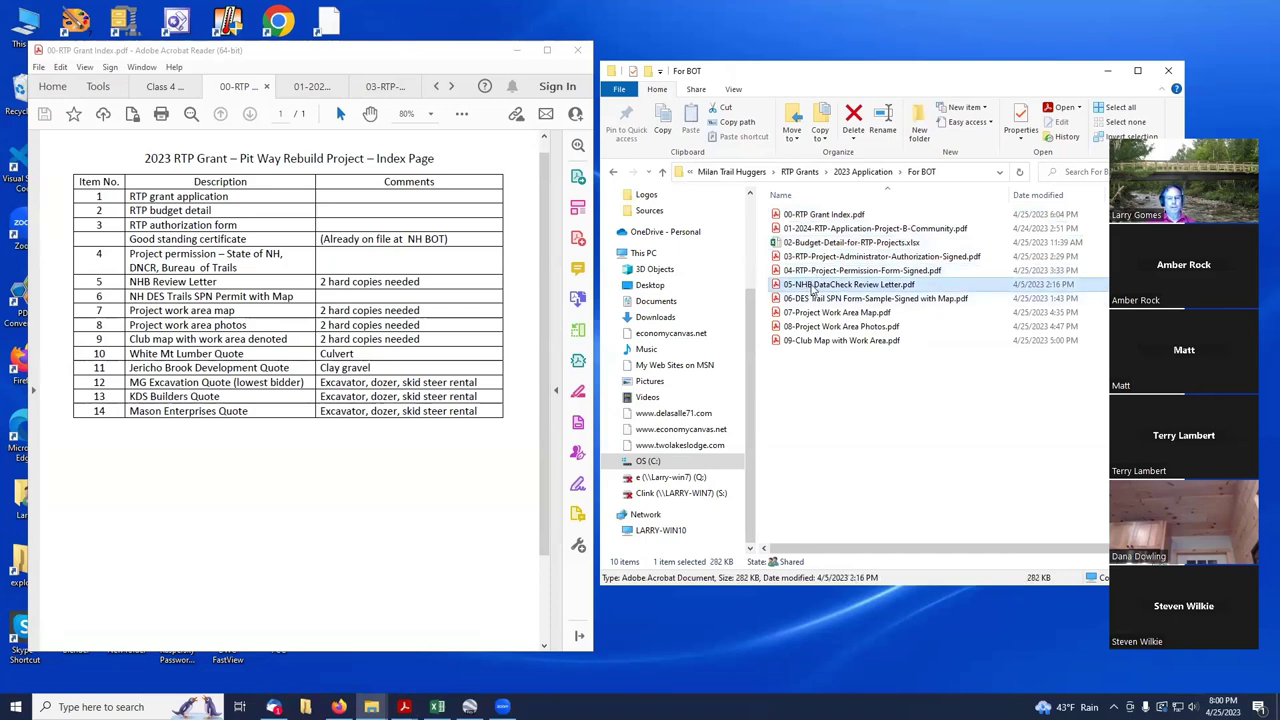
pyautogui.click(807, 299)
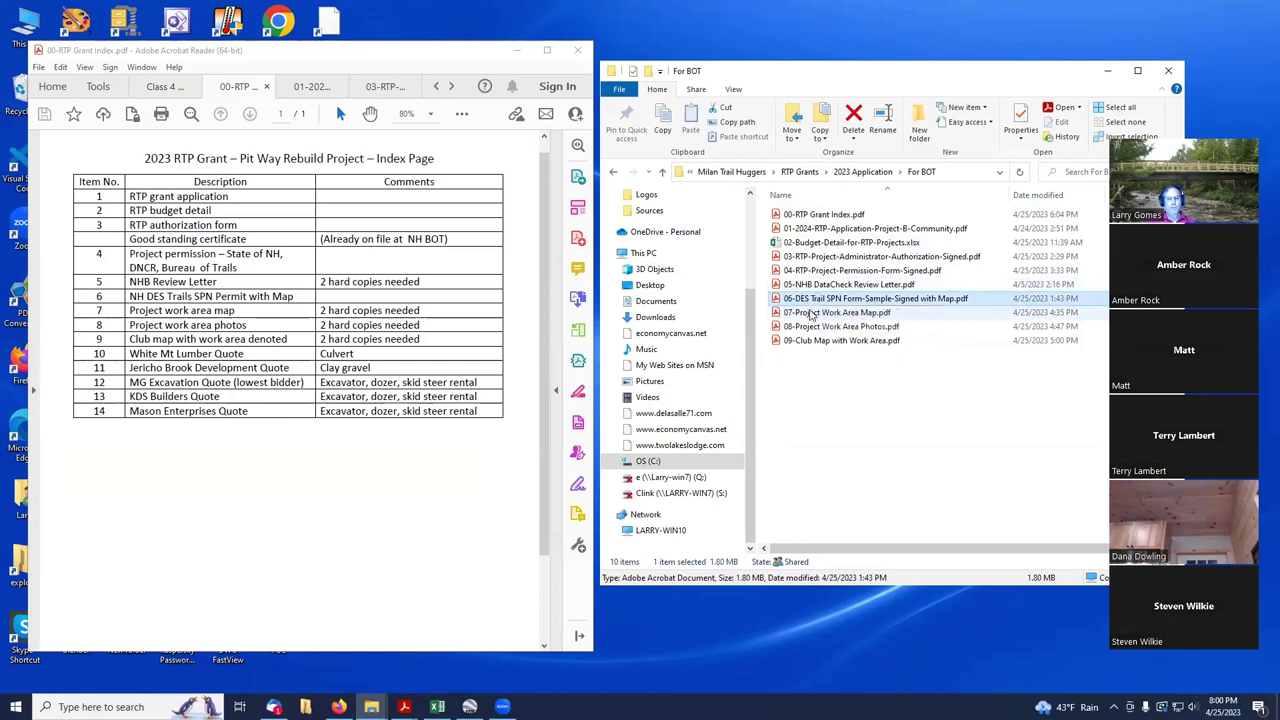
pyautogui.click(810, 314)
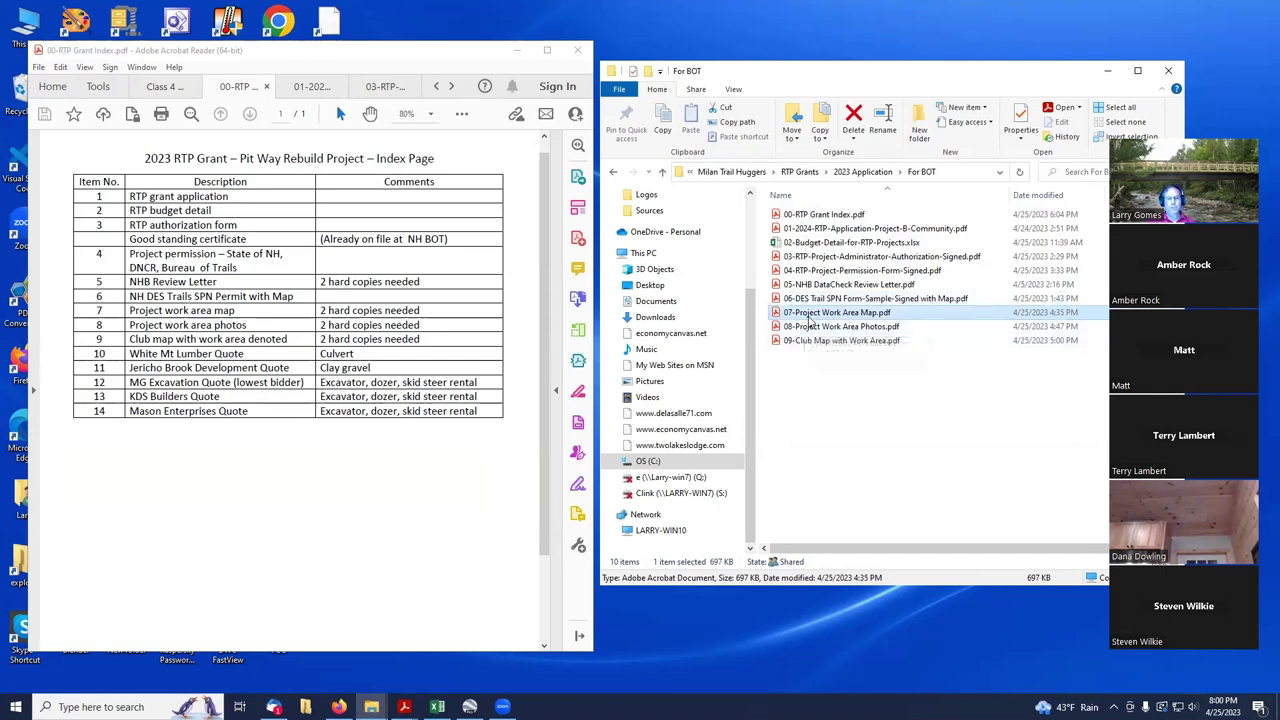
pyautogui.click(811, 327)
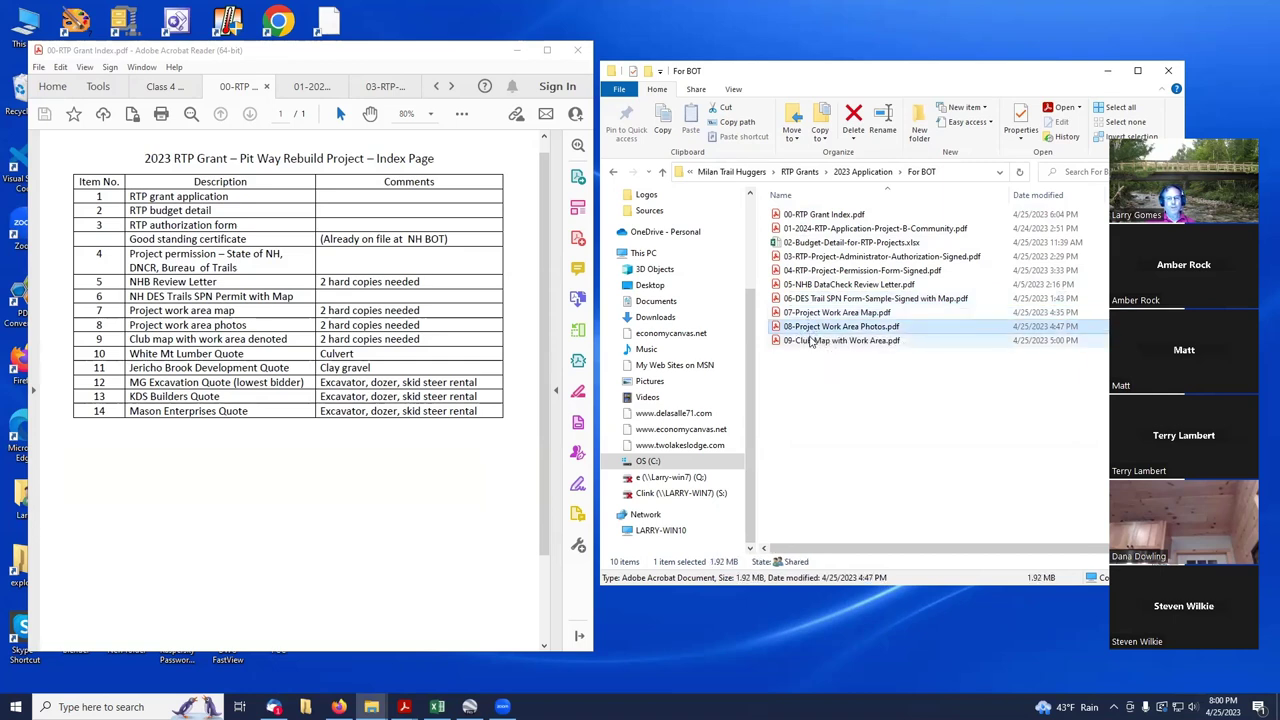
pyautogui.click(810, 341)
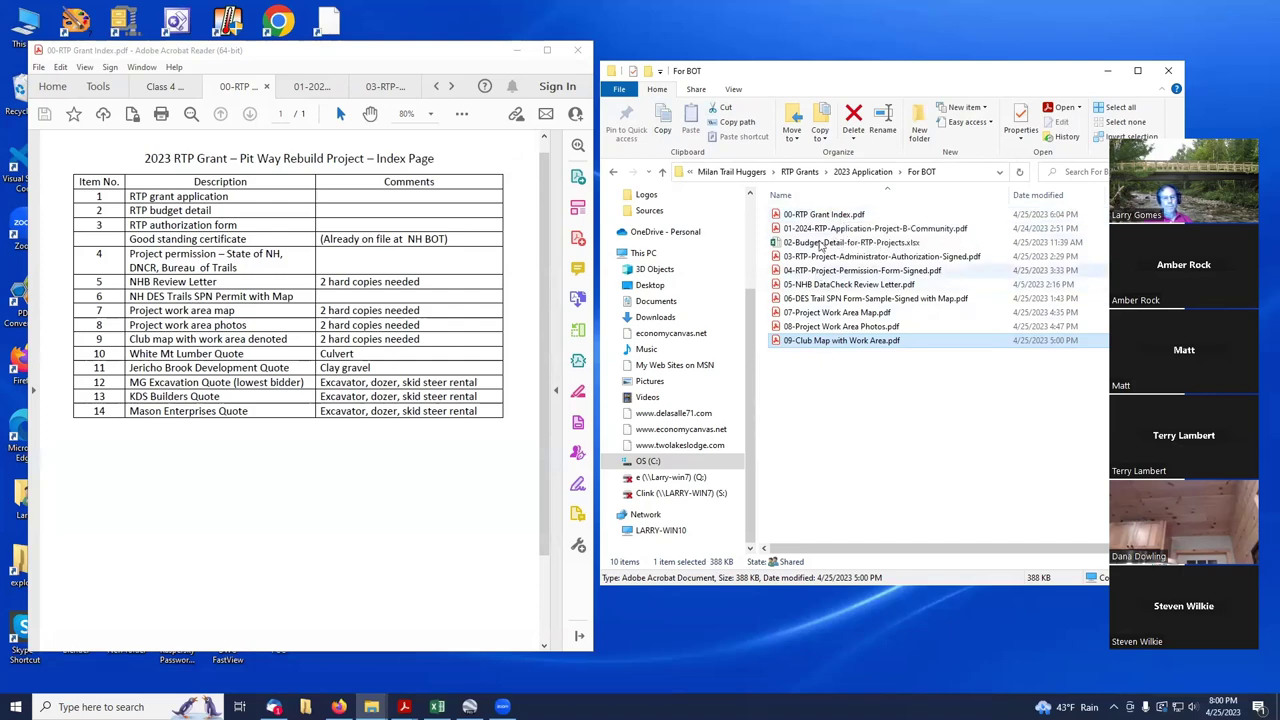
pyautogui.click(330, 65)
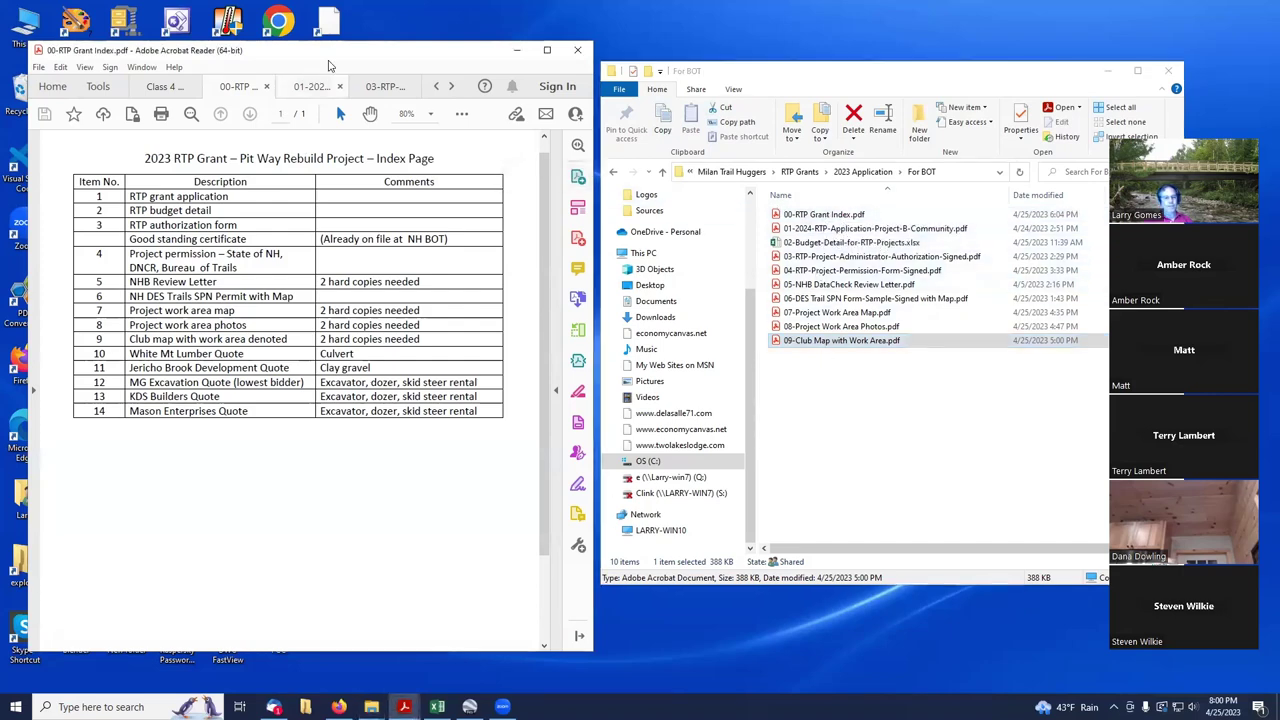
pyautogui.moveTo(330, 65); pyautogui.dragTo(320, 70)
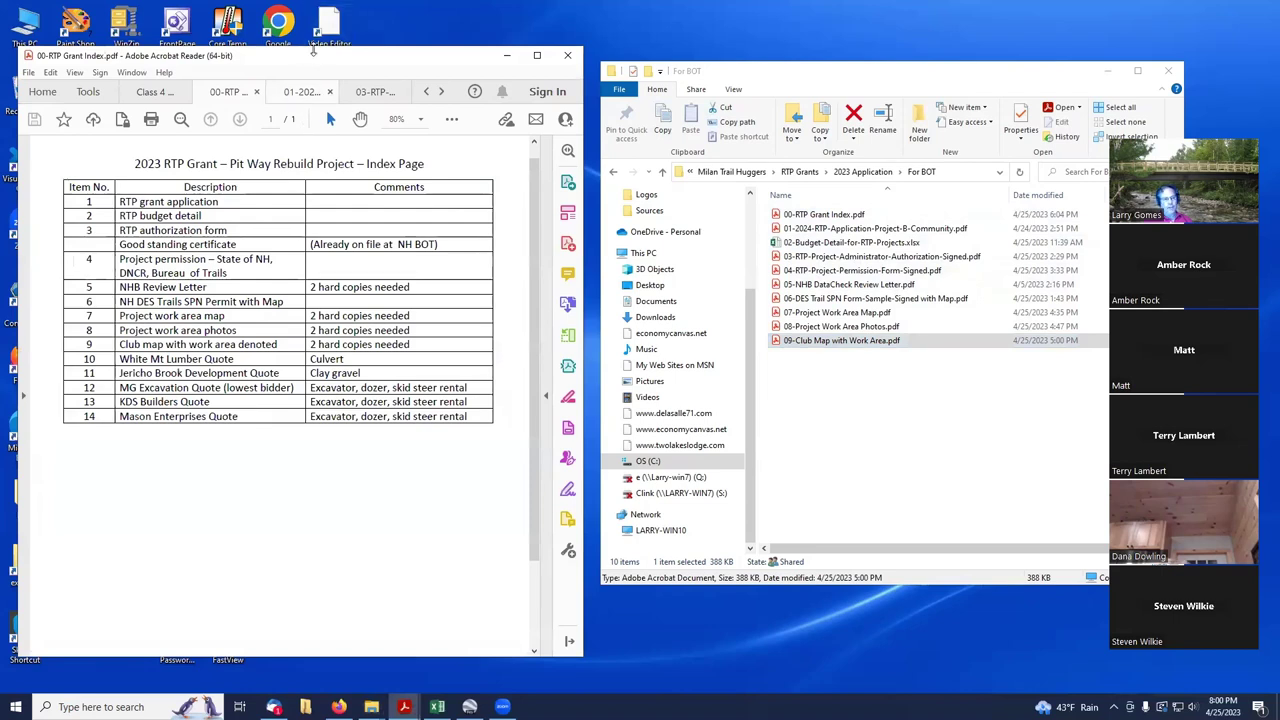
# Step: Select all ten For BOT grant files with Select all, showing their 7.24 MB total
pyautogui.moveTo(313, 52); pyautogui.dragTo(313, 70)
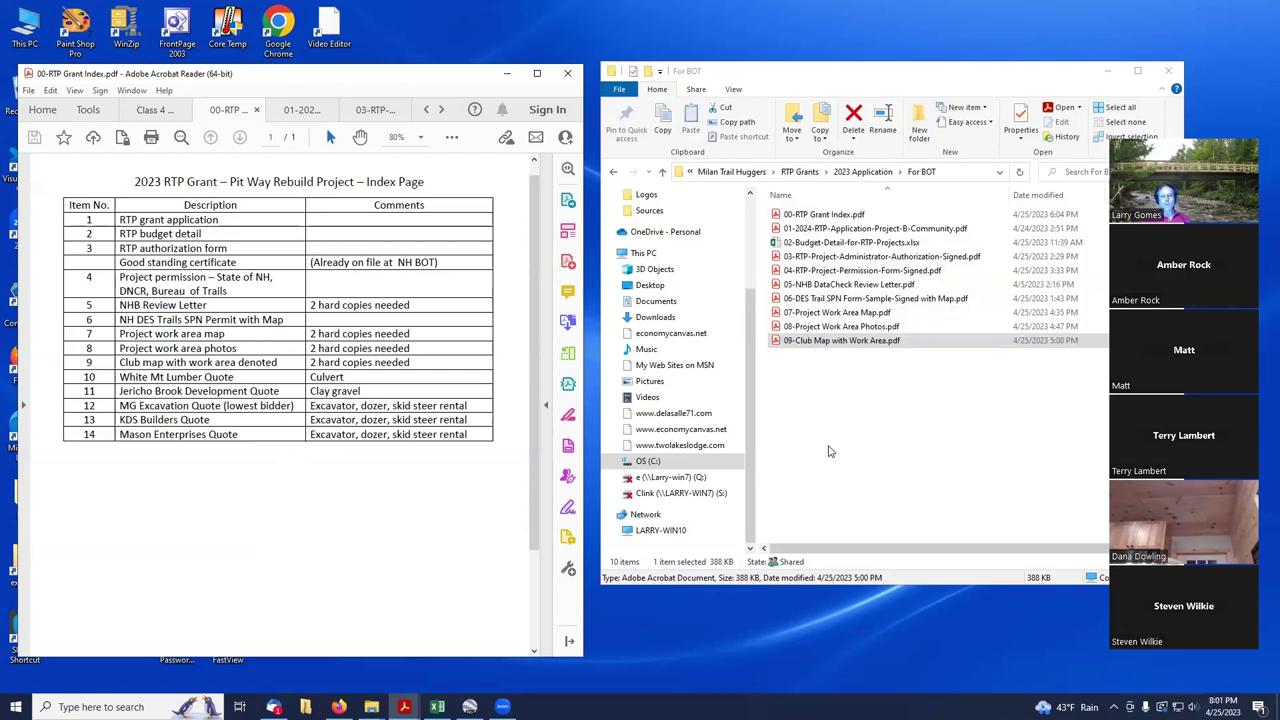
pyautogui.click(873, 81)
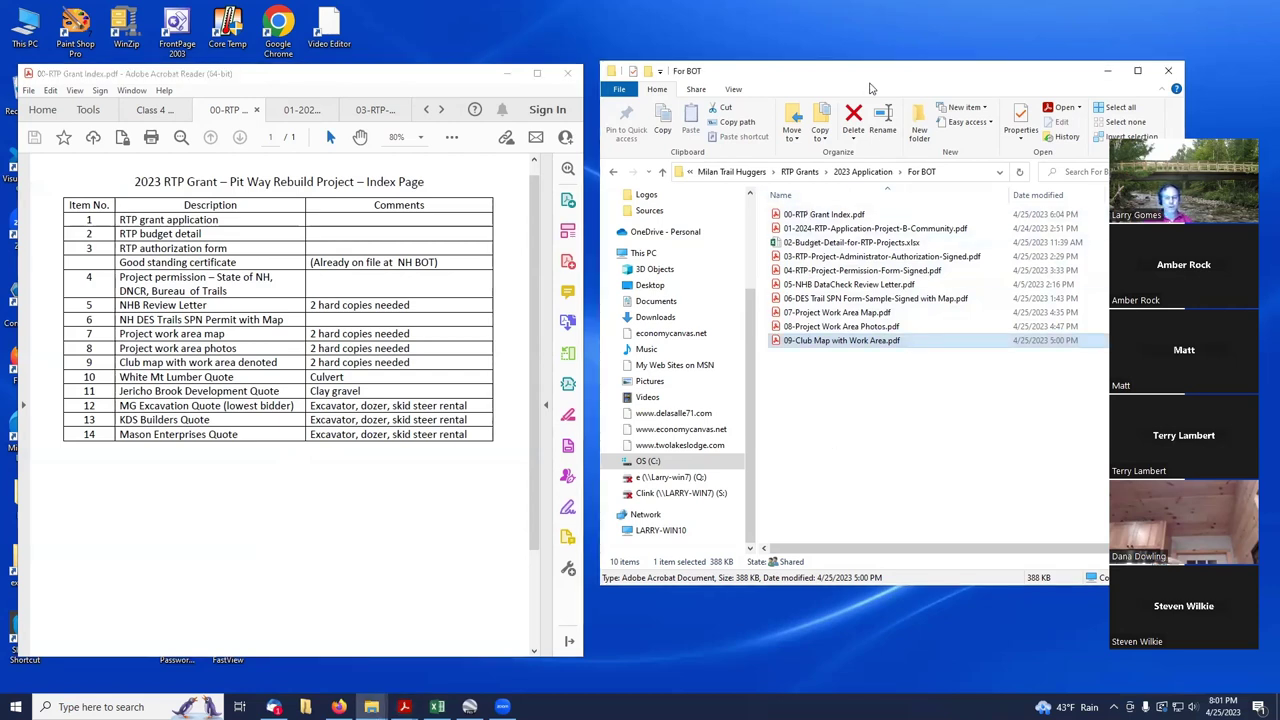
pyautogui.moveTo(870, 89); pyautogui.dragTo(870, 89)
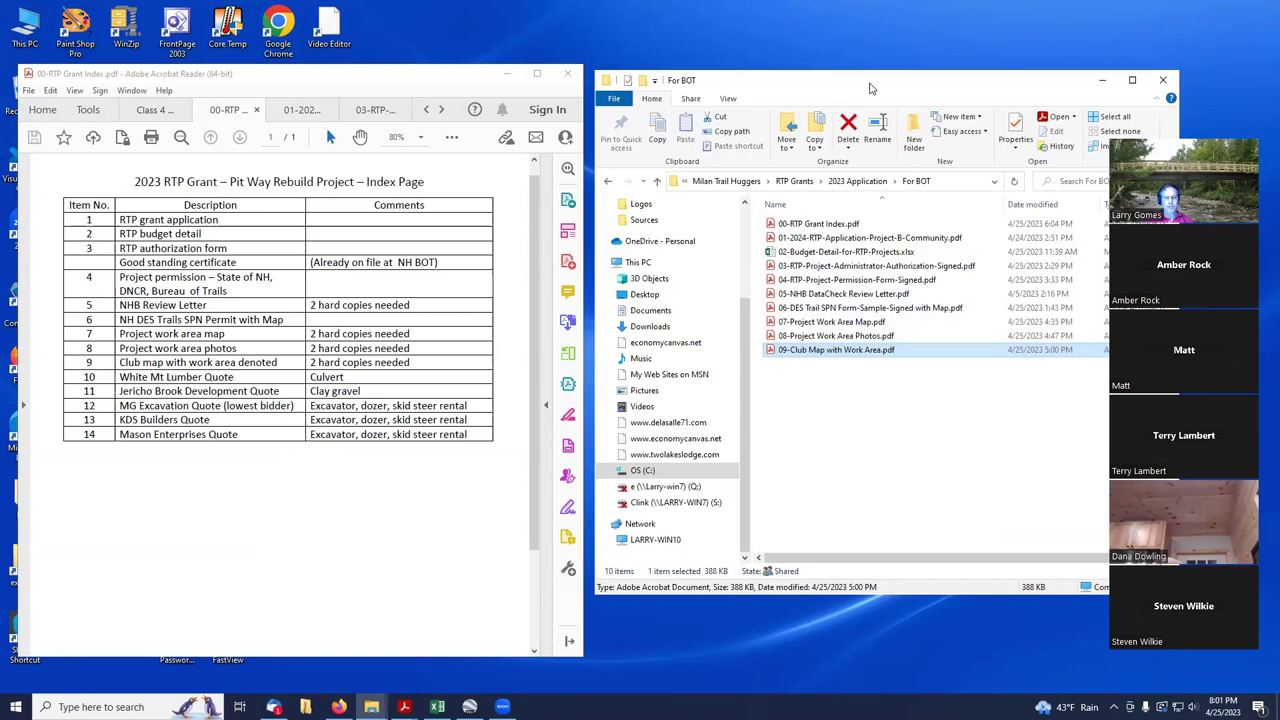
pyautogui.keyDown('shift'); pyautogui.click(827, 224); pyautogui.keyUp('shift')
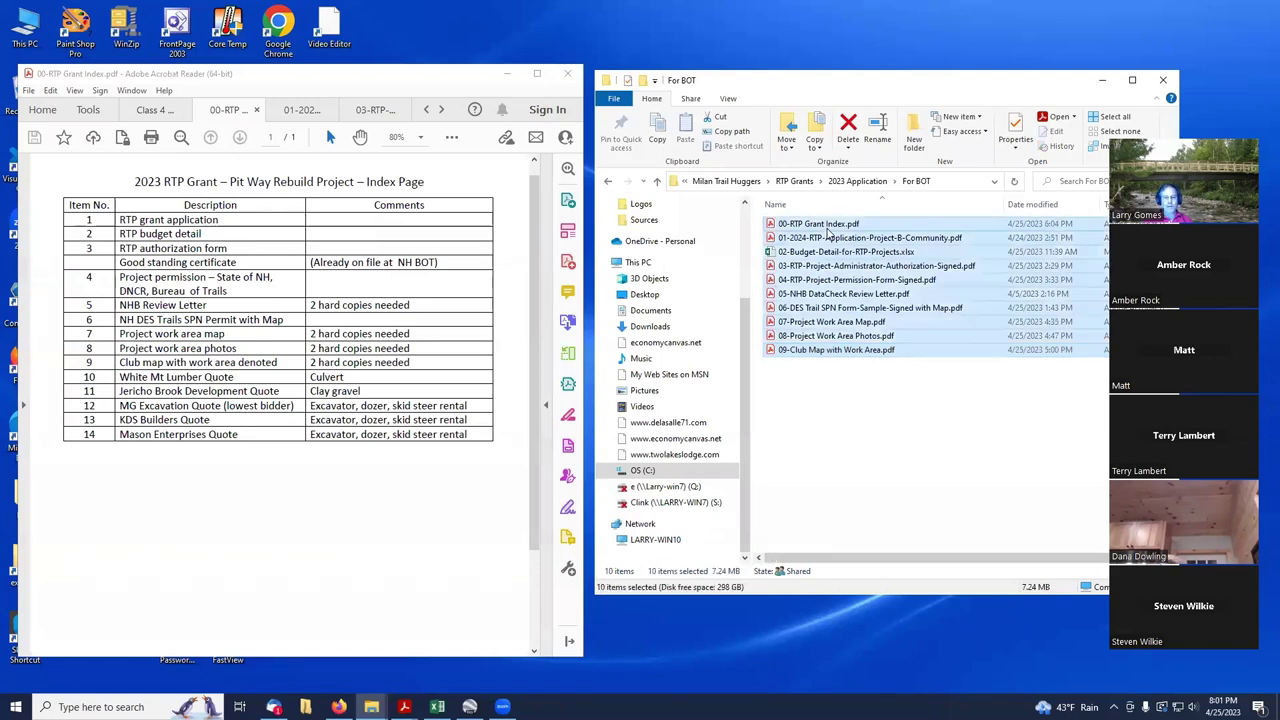
pyautogui.click(868, 405)
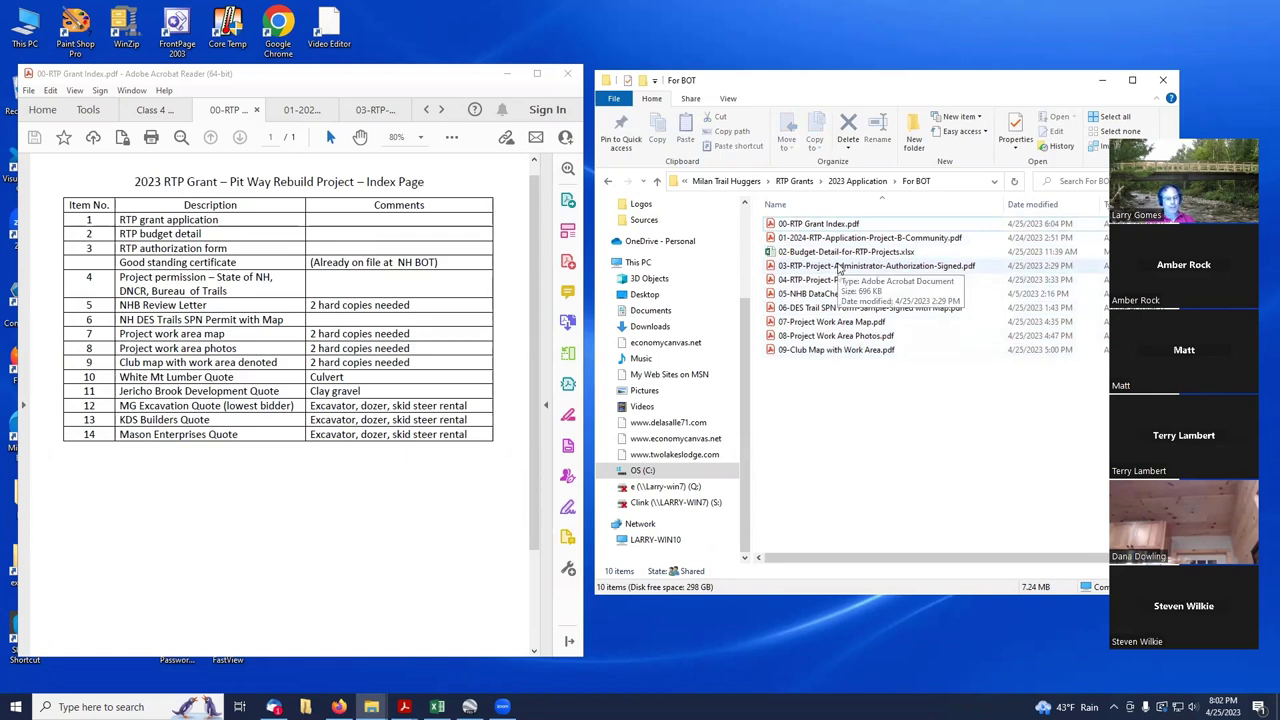
pyautogui.click(218, 308)
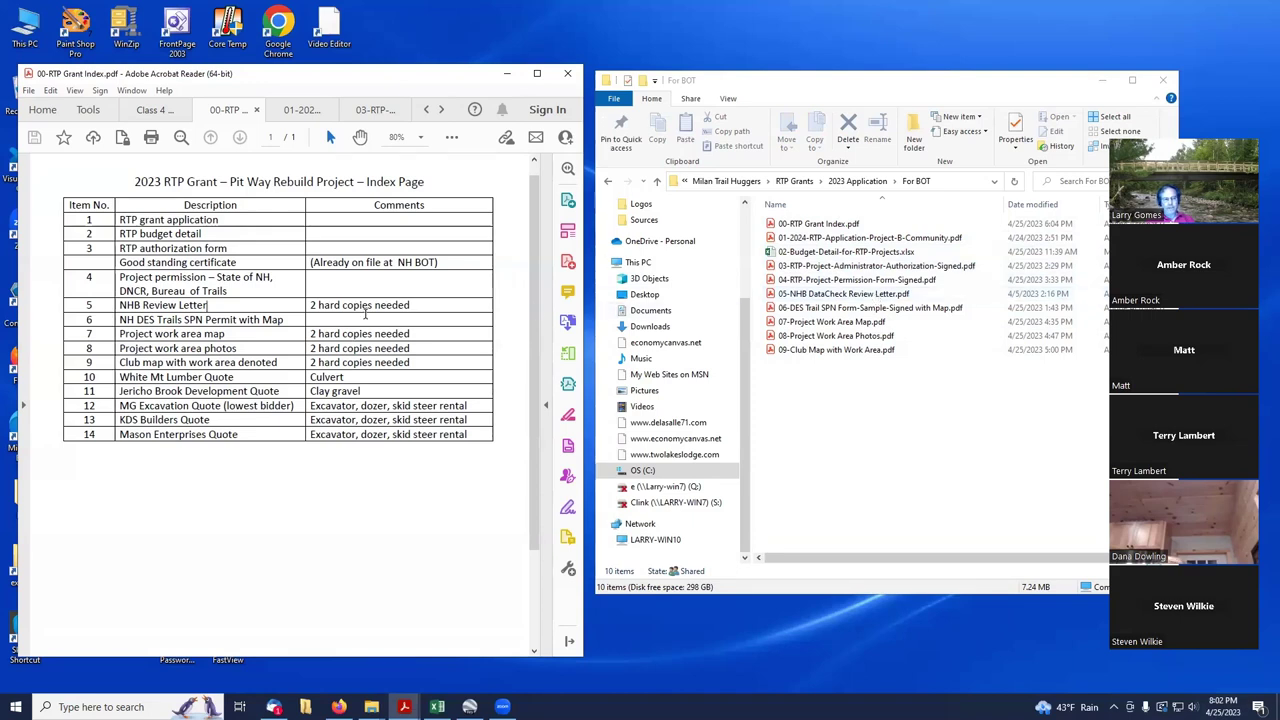
pyautogui.click(411, 334)
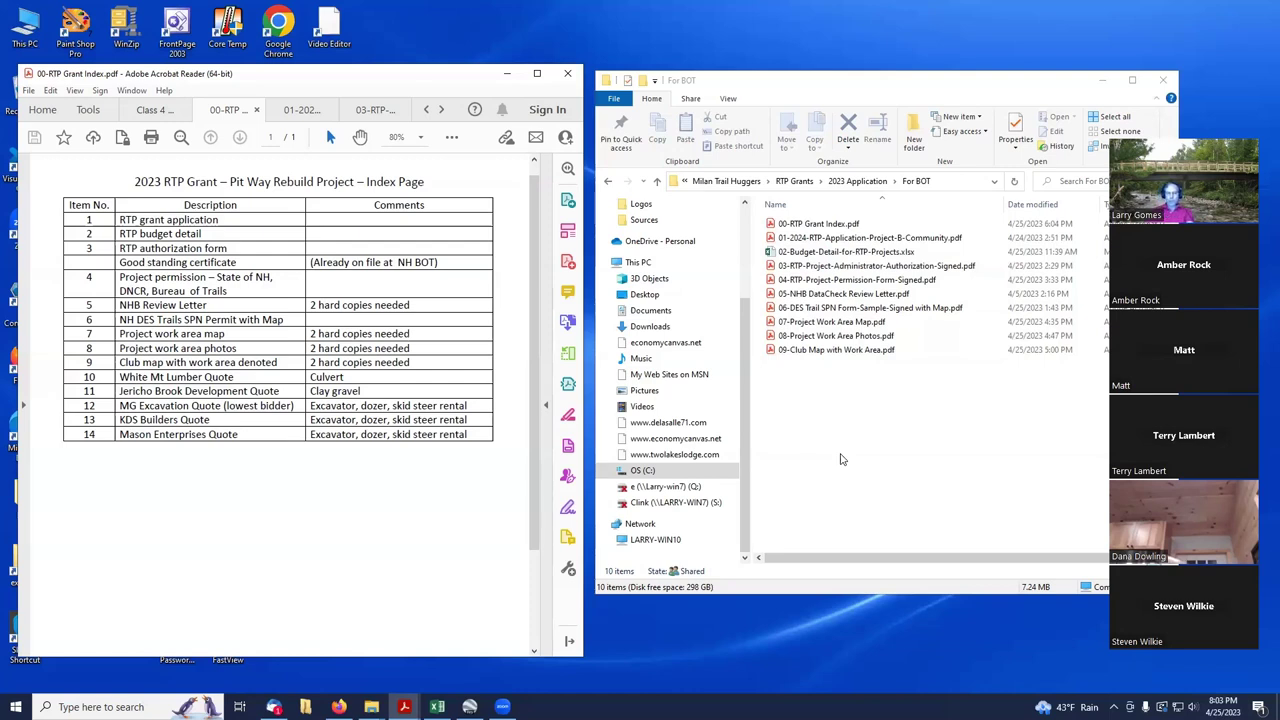
pyautogui.click(944, 83)
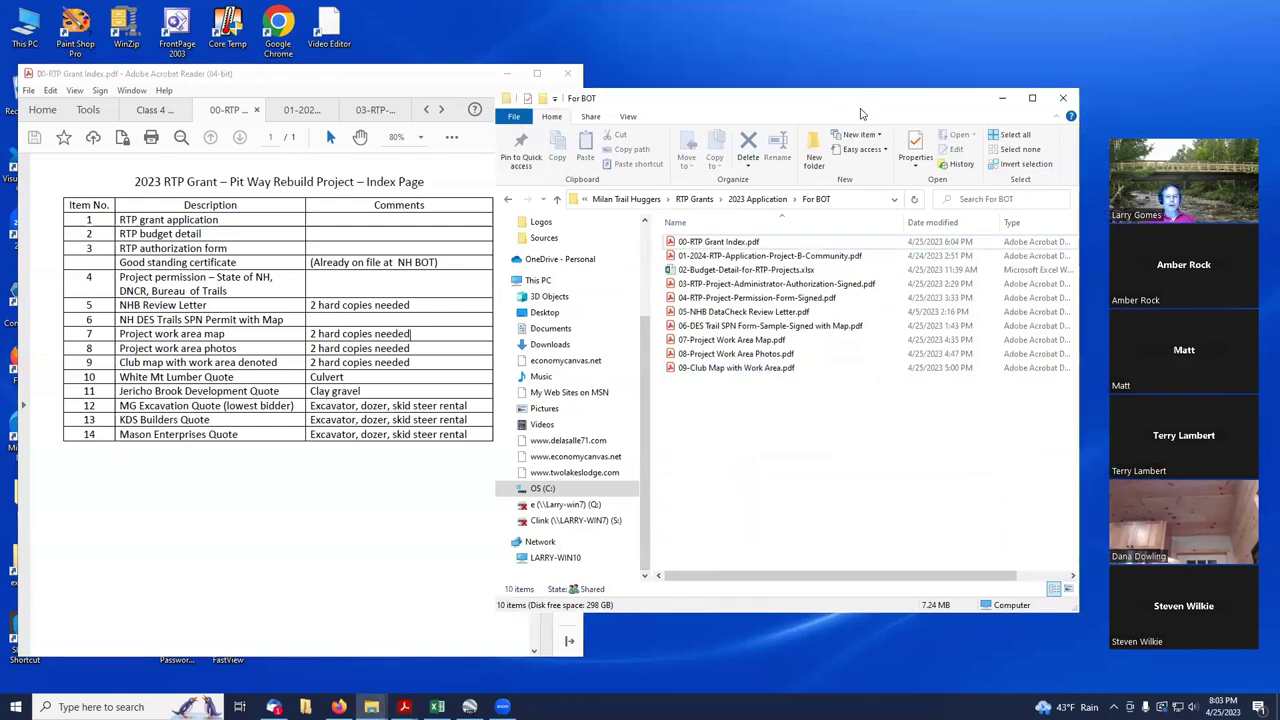
pyautogui.moveTo(944, 83); pyautogui.dragTo(661, 121)
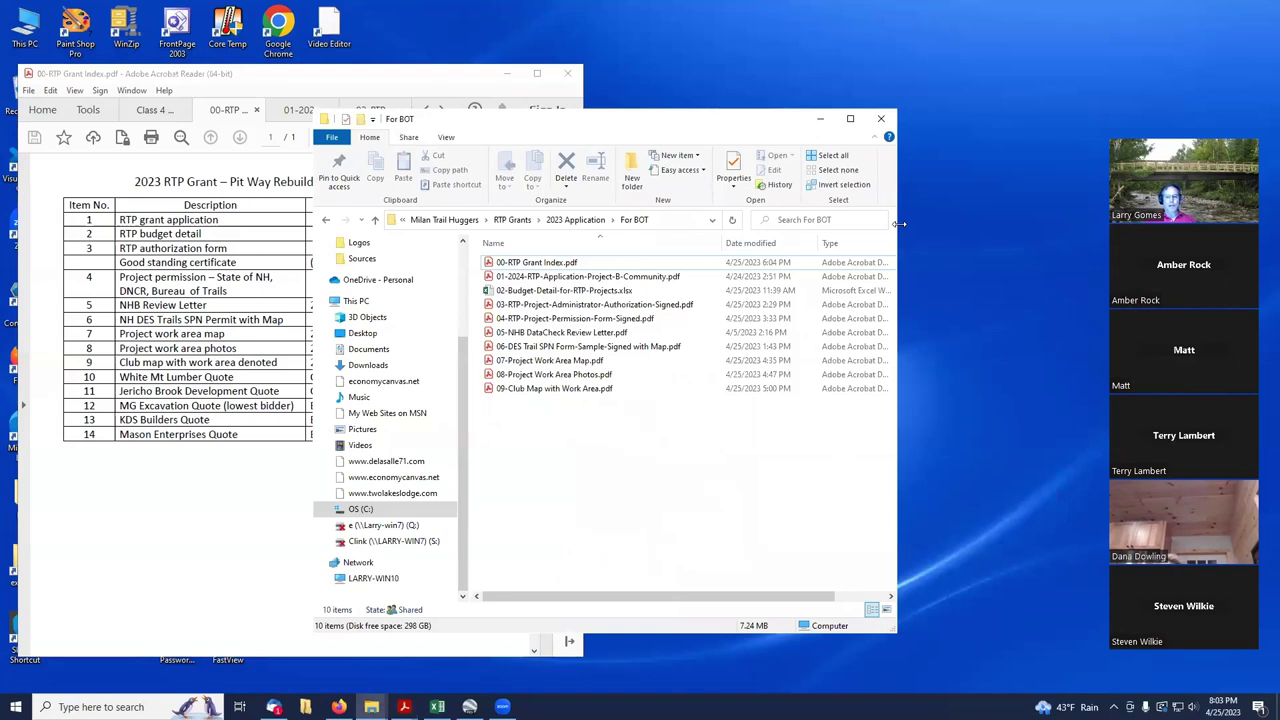
pyautogui.moveTo(900, 224); pyautogui.dragTo(970, 226)
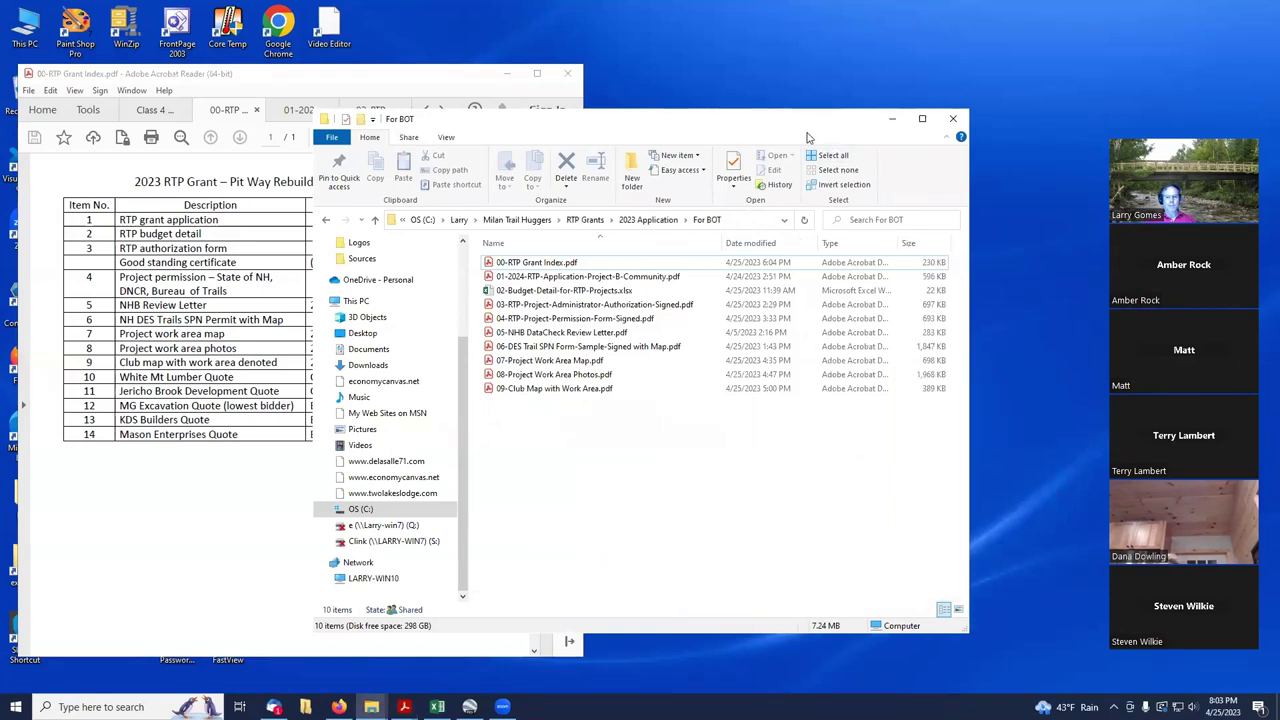
pyautogui.moveTo(744, 122); pyautogui.dragTo(790, 112)
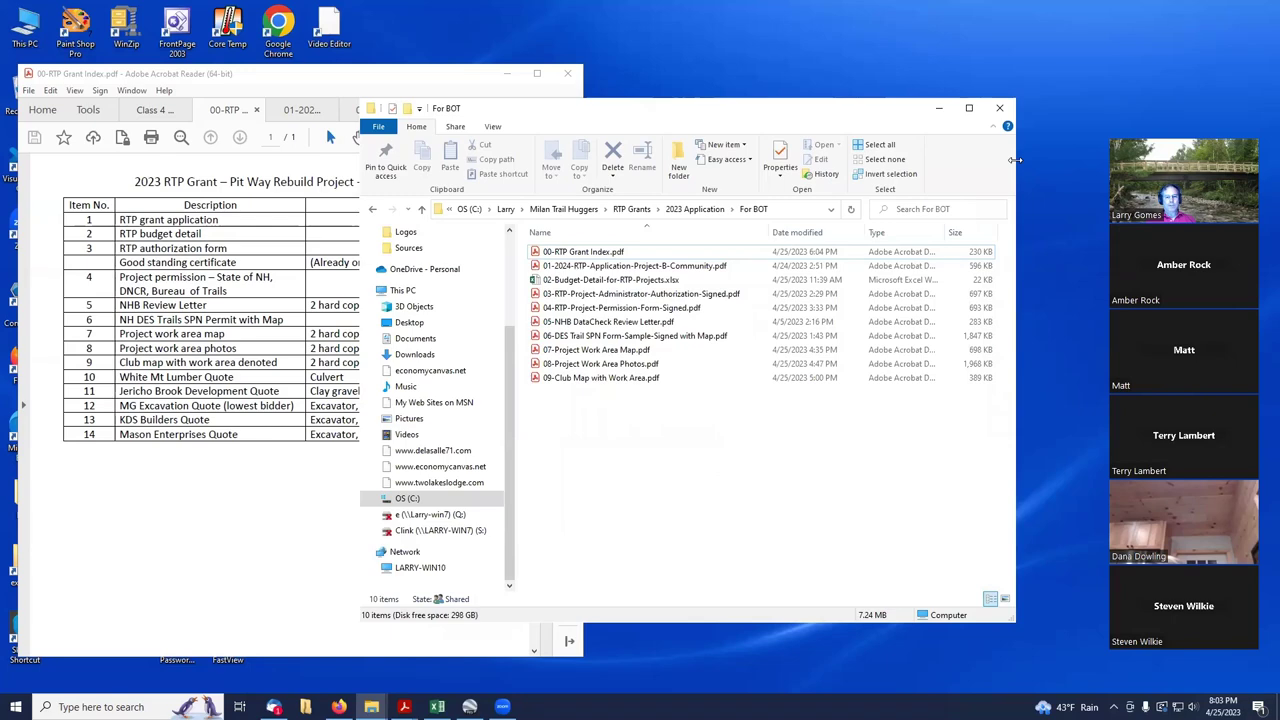
pyautogui.moveTo(1015, 160); pyautogui.dragTo(874, 158)
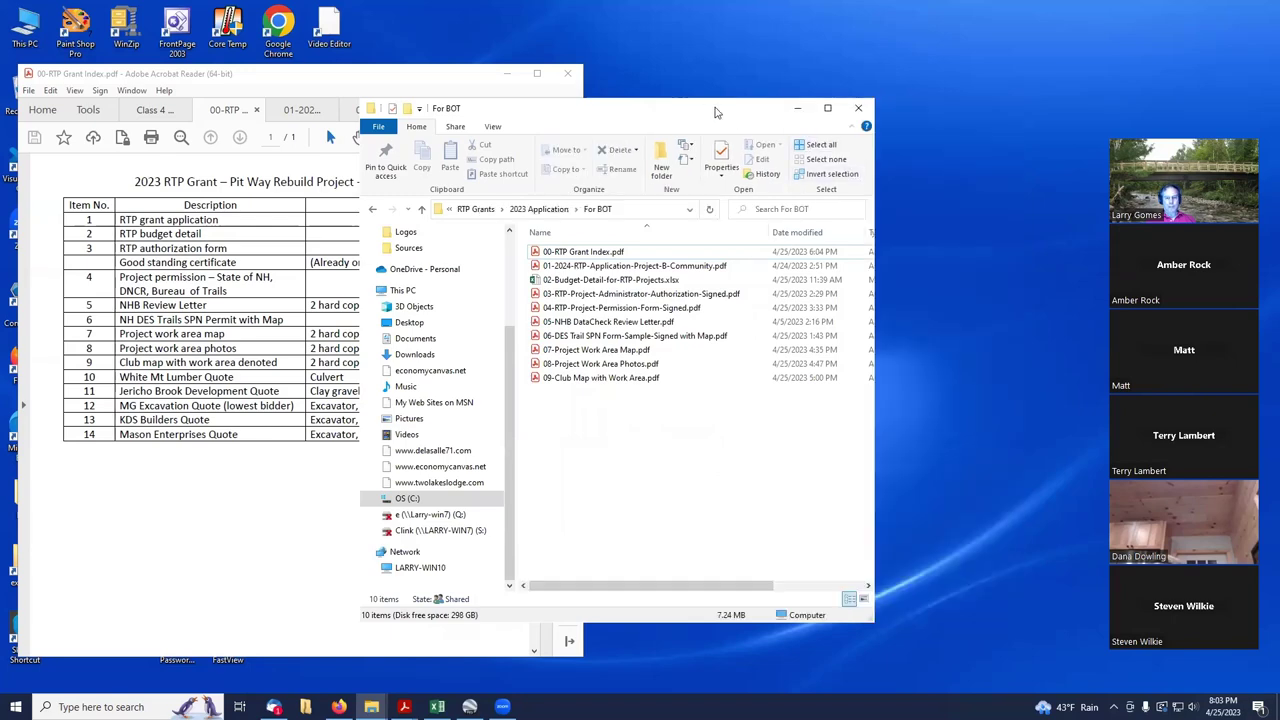
pyautogui.moveTo(715, 112); pyautogui.dragTo(944, 85)
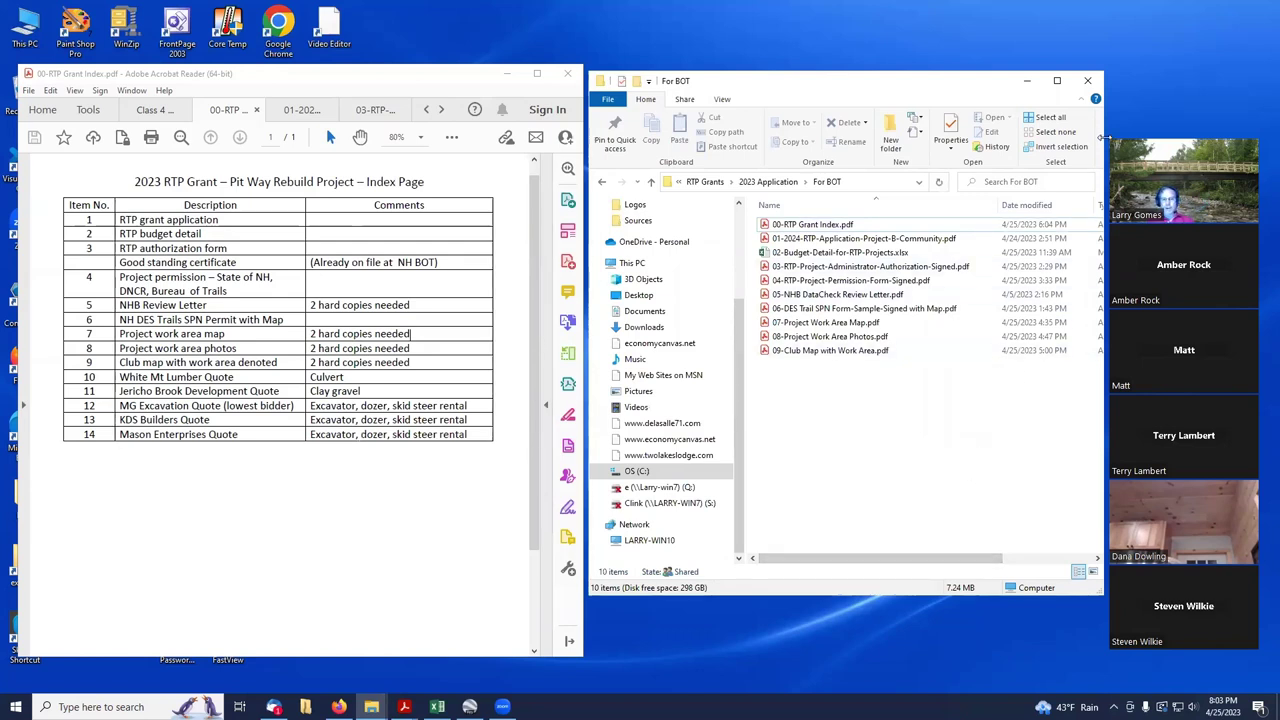
pyautogui.moveTo(1105, 137); pyautogui.dragTo(1098, 137)
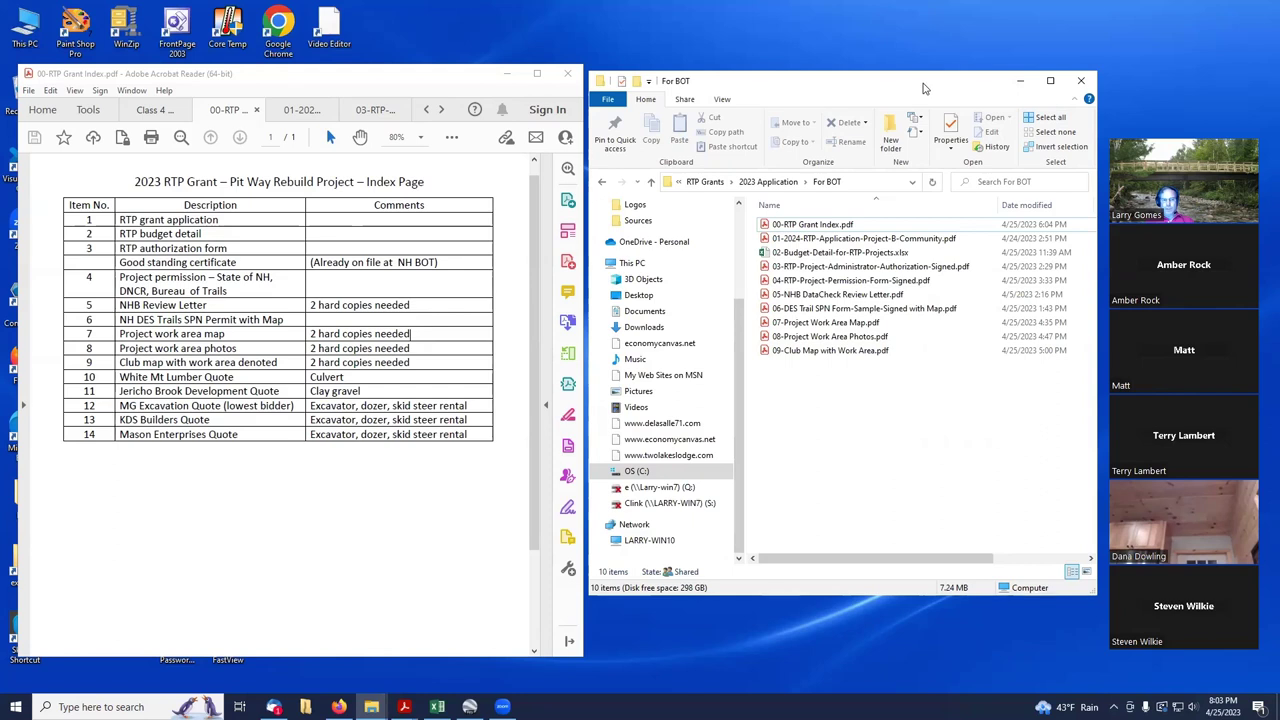
pyautogui.moveTo(924, 88); pyautogui.dragTo(926, 90)
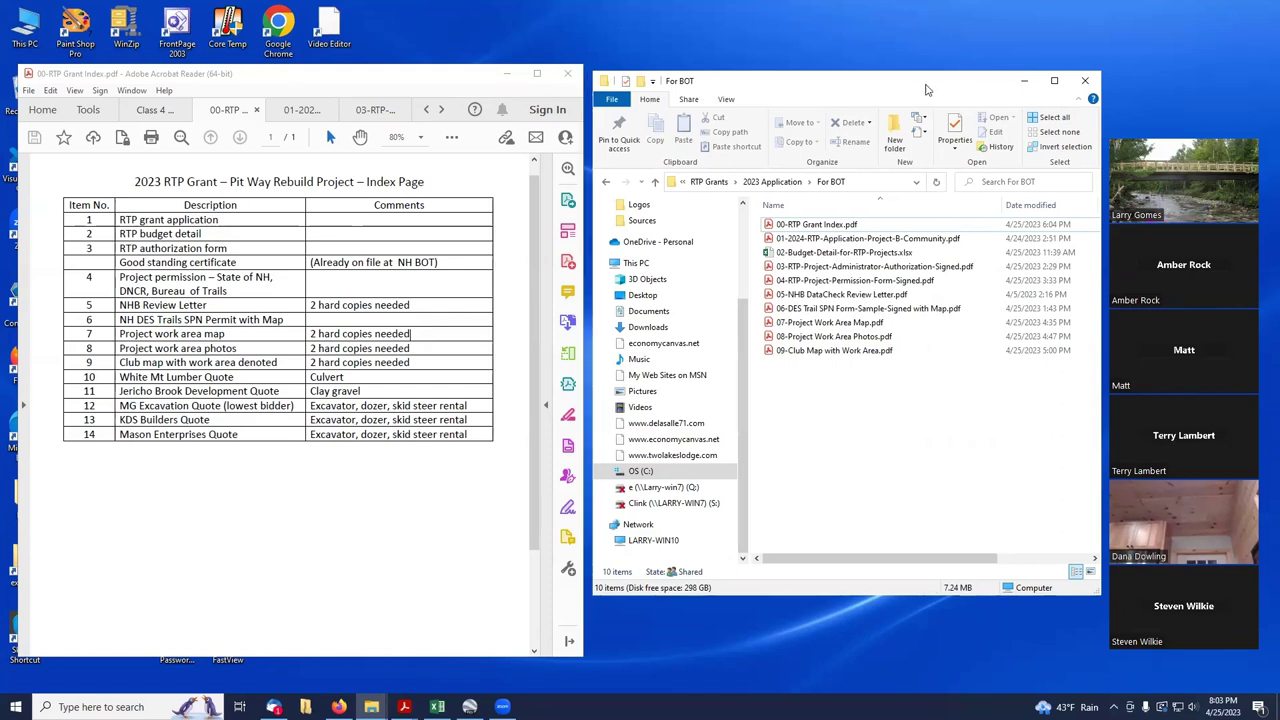